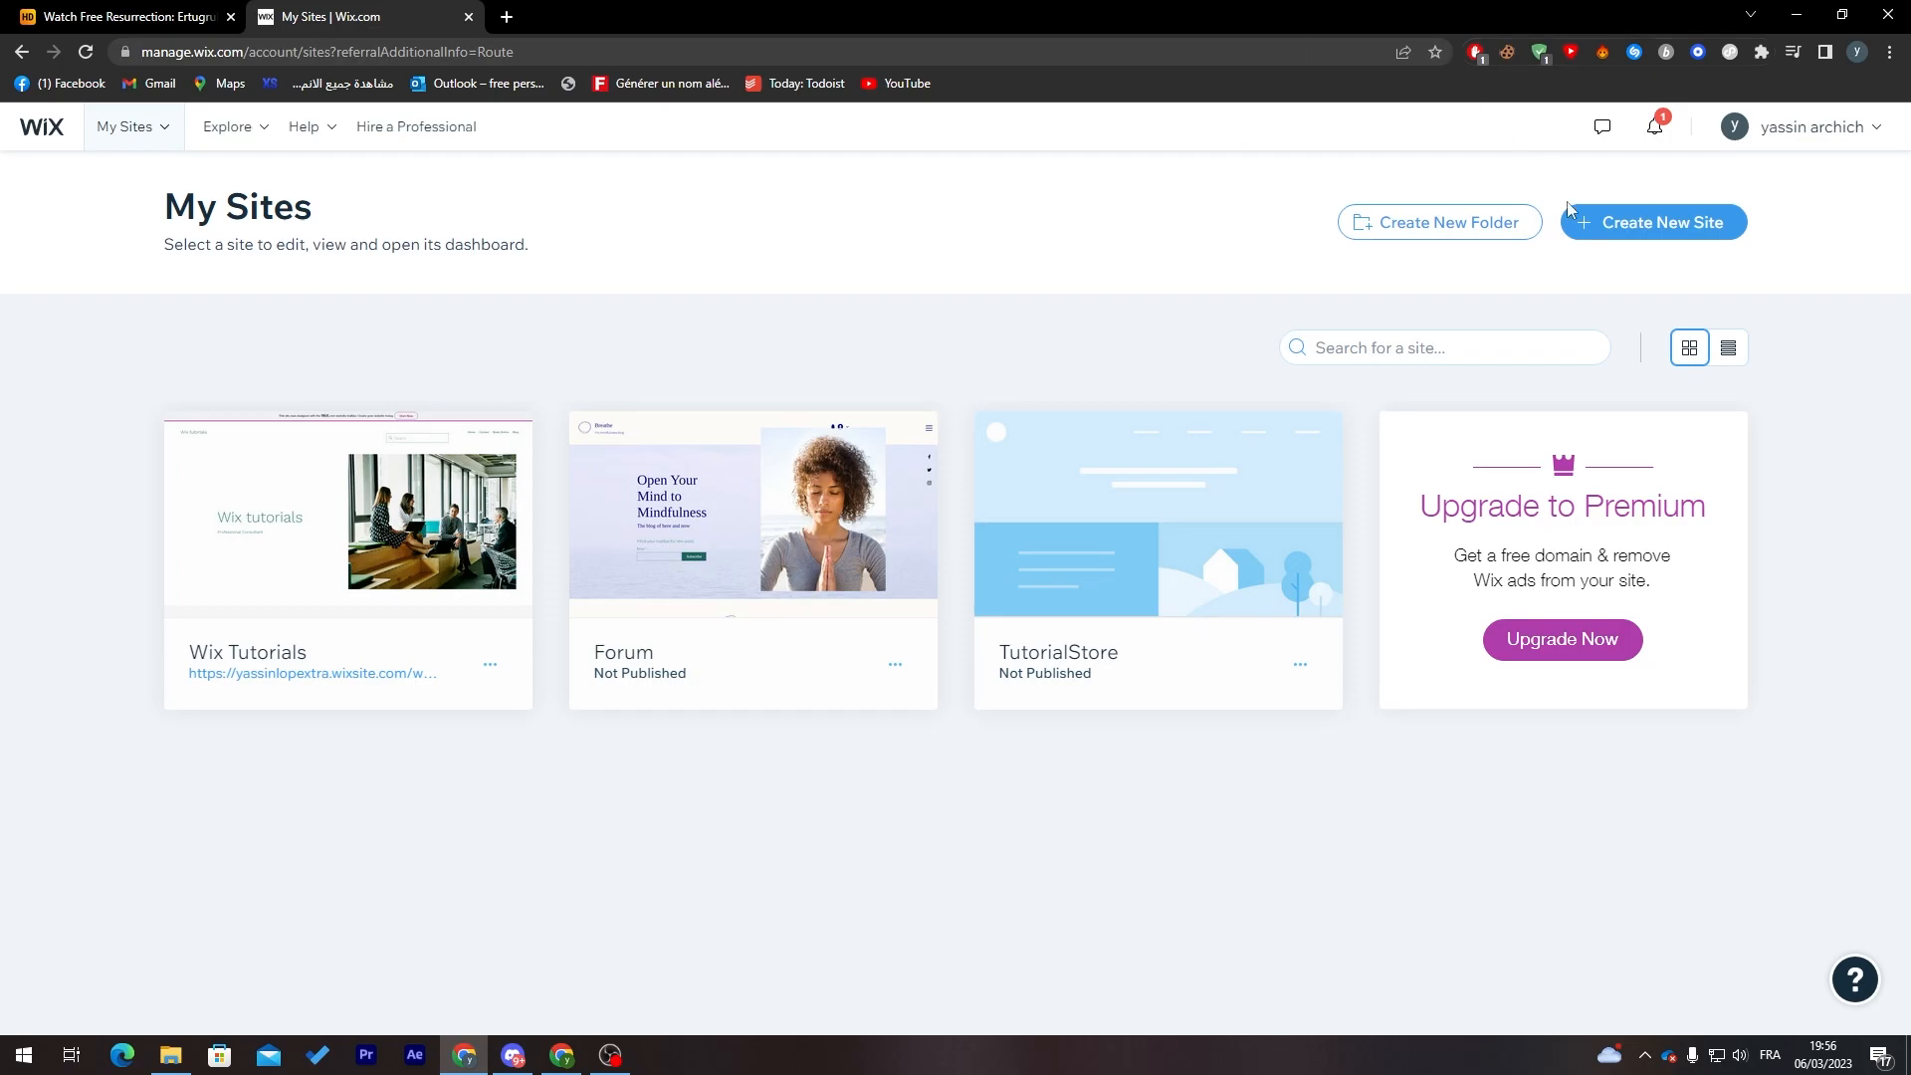
Step: Start creating a new site and set its type to Life Blog
{"action": "left_click", "coordinate": [1626, 226]}
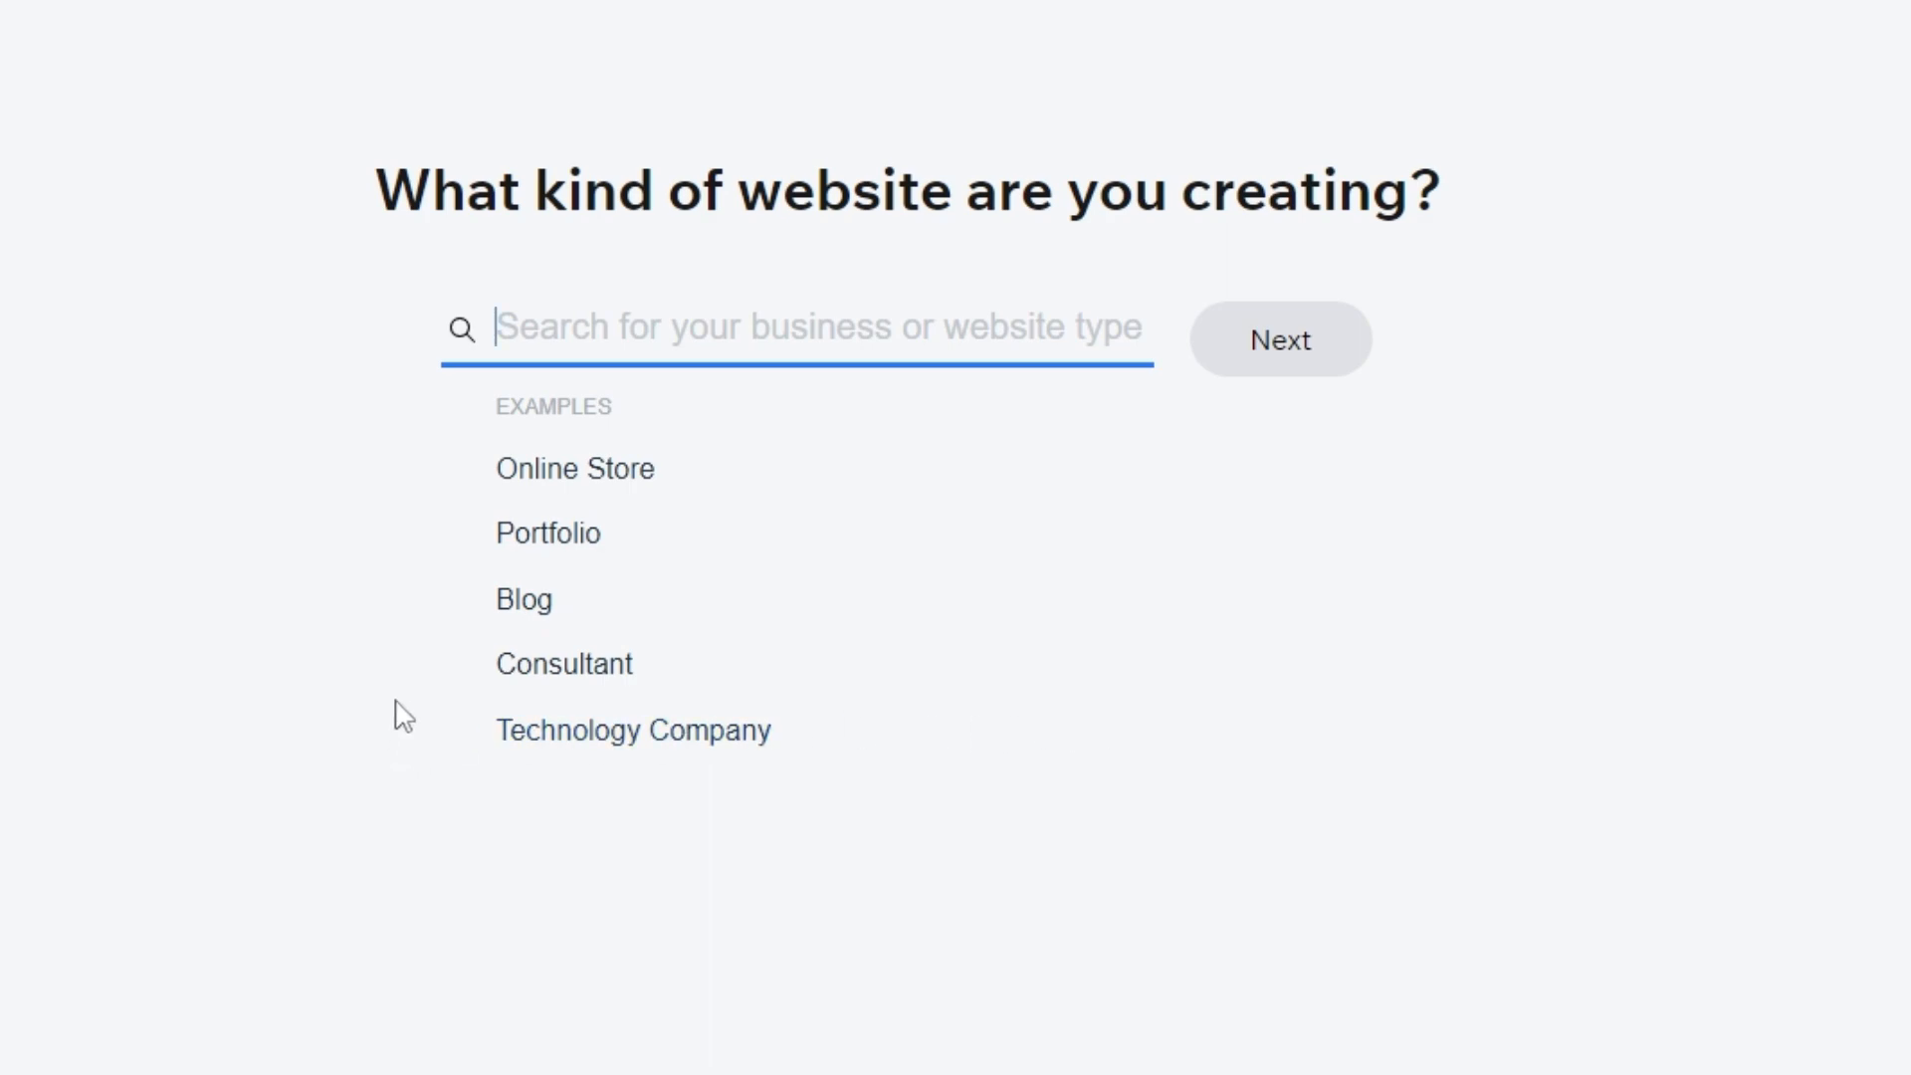
{"action": "left_click", "coordinate": [537, 603]}
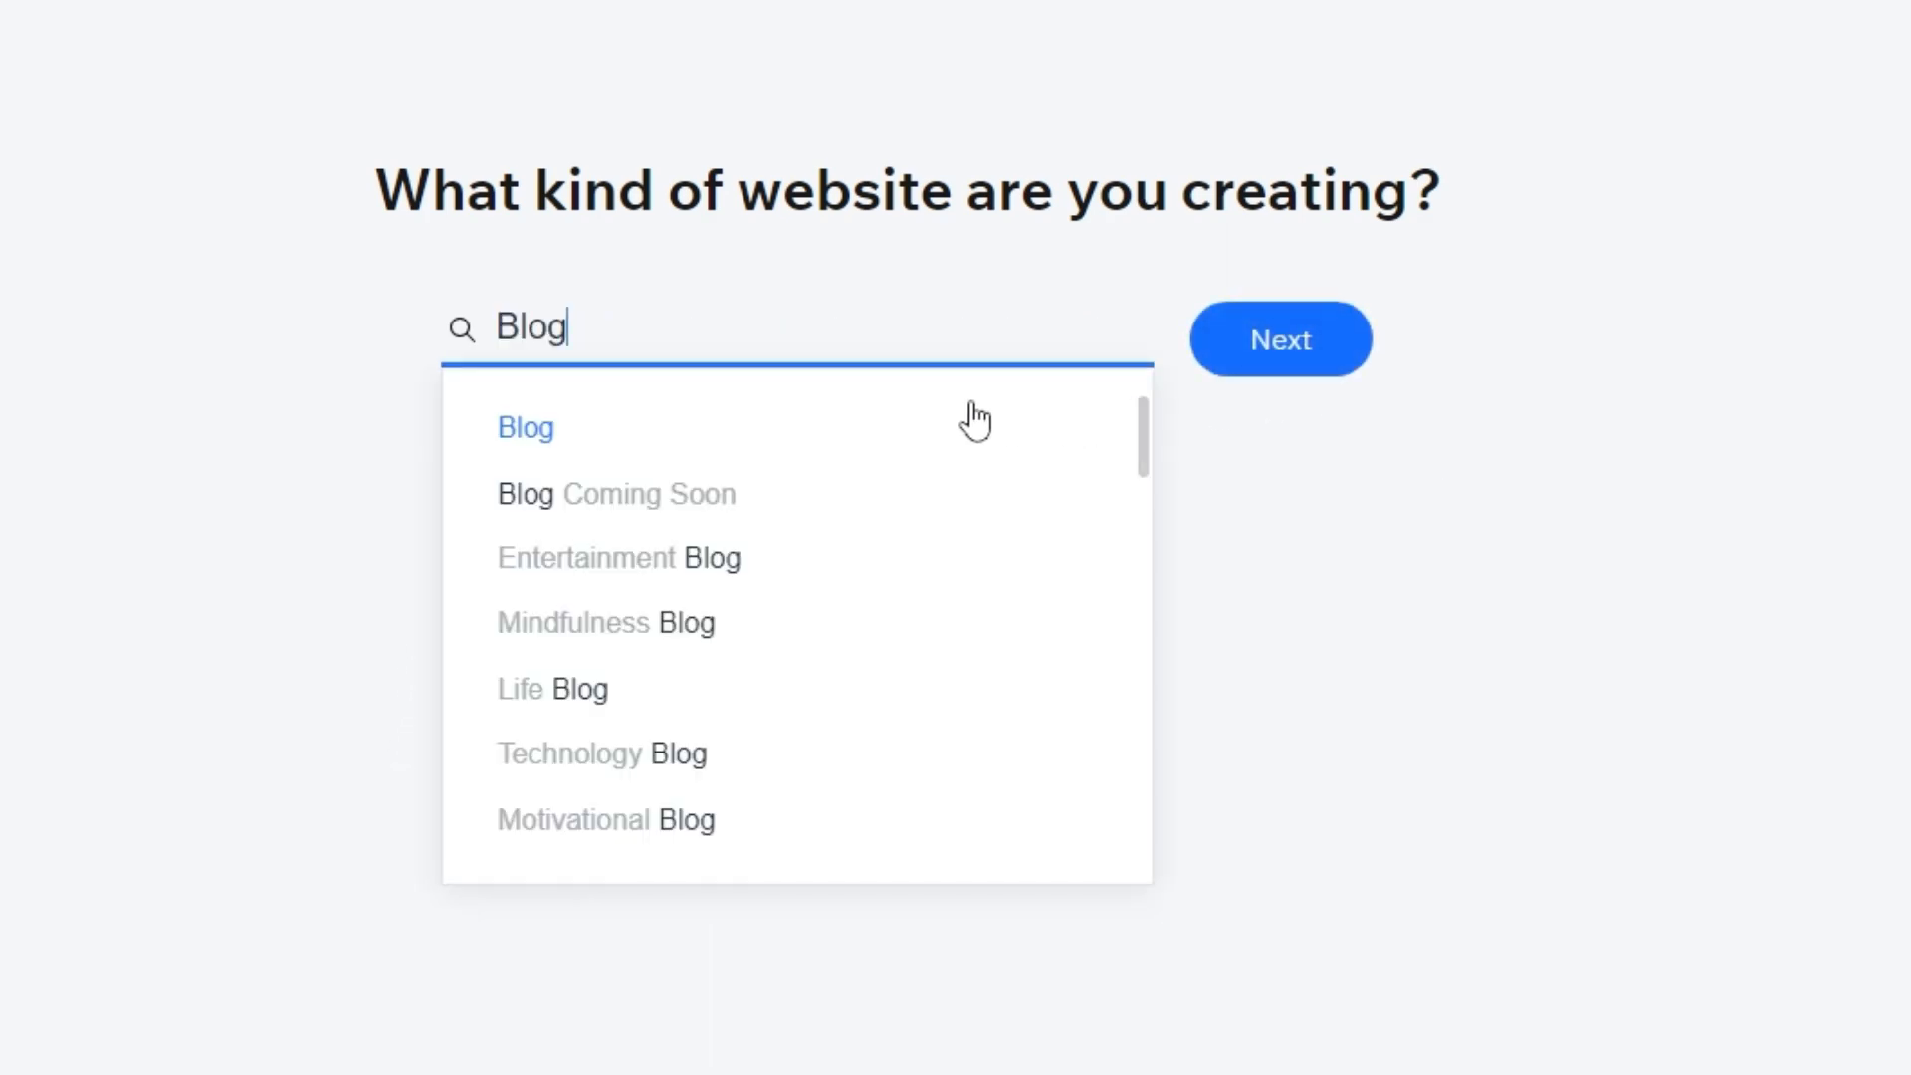
{"action": "mouse_move", "coordinate": [1144, 448]}
{"action": "left_mouse_down"}
{"action": "mouse_move", "coordinate": [1123, 685]}
{"action": "mouse_move", "coordinate": [1122, 427]}
{"action": "left_mouse_up"}
{"action": "scroll", "coordinate": [1105, 678], "scroll_direction": "down", "scroll_amount": 3}
{"action": "left_click", "coordinate": [586, 700]}
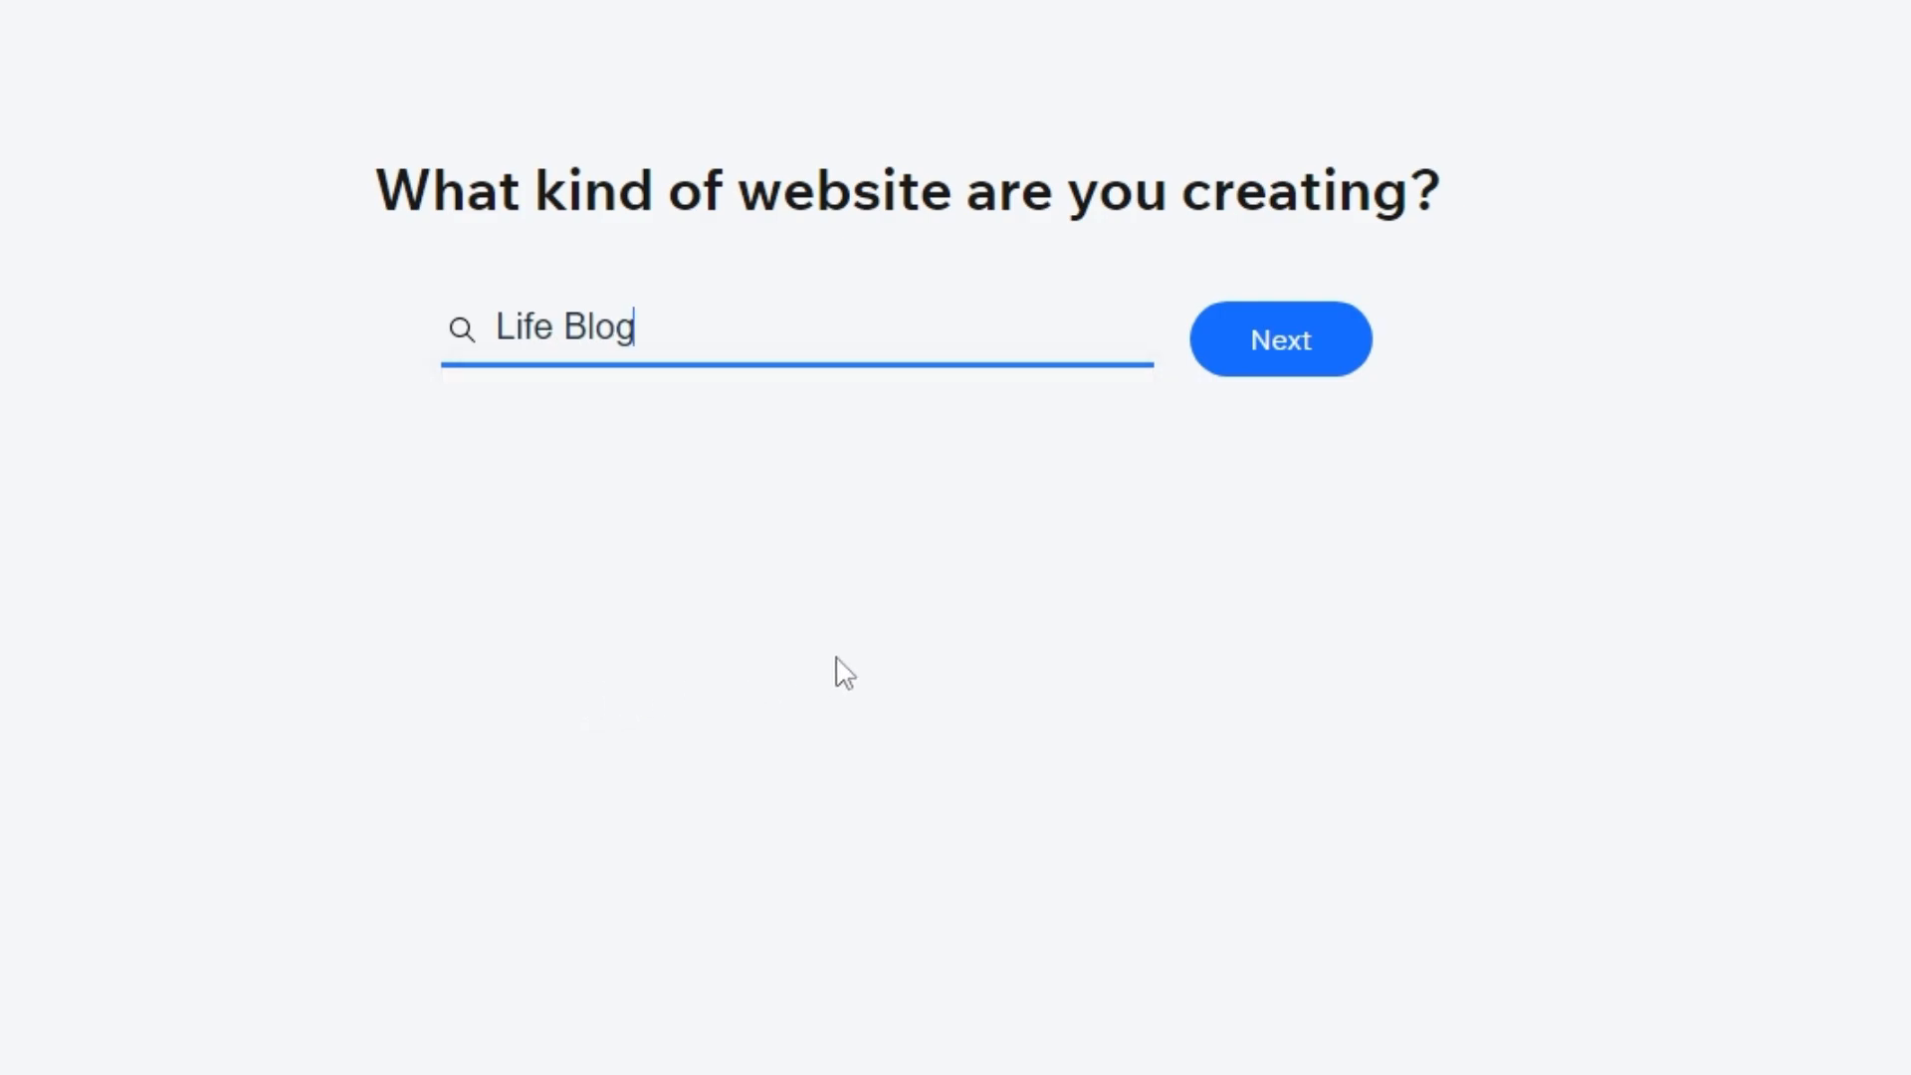
{"action": "left_click", "coordinate": [1249, 364]}
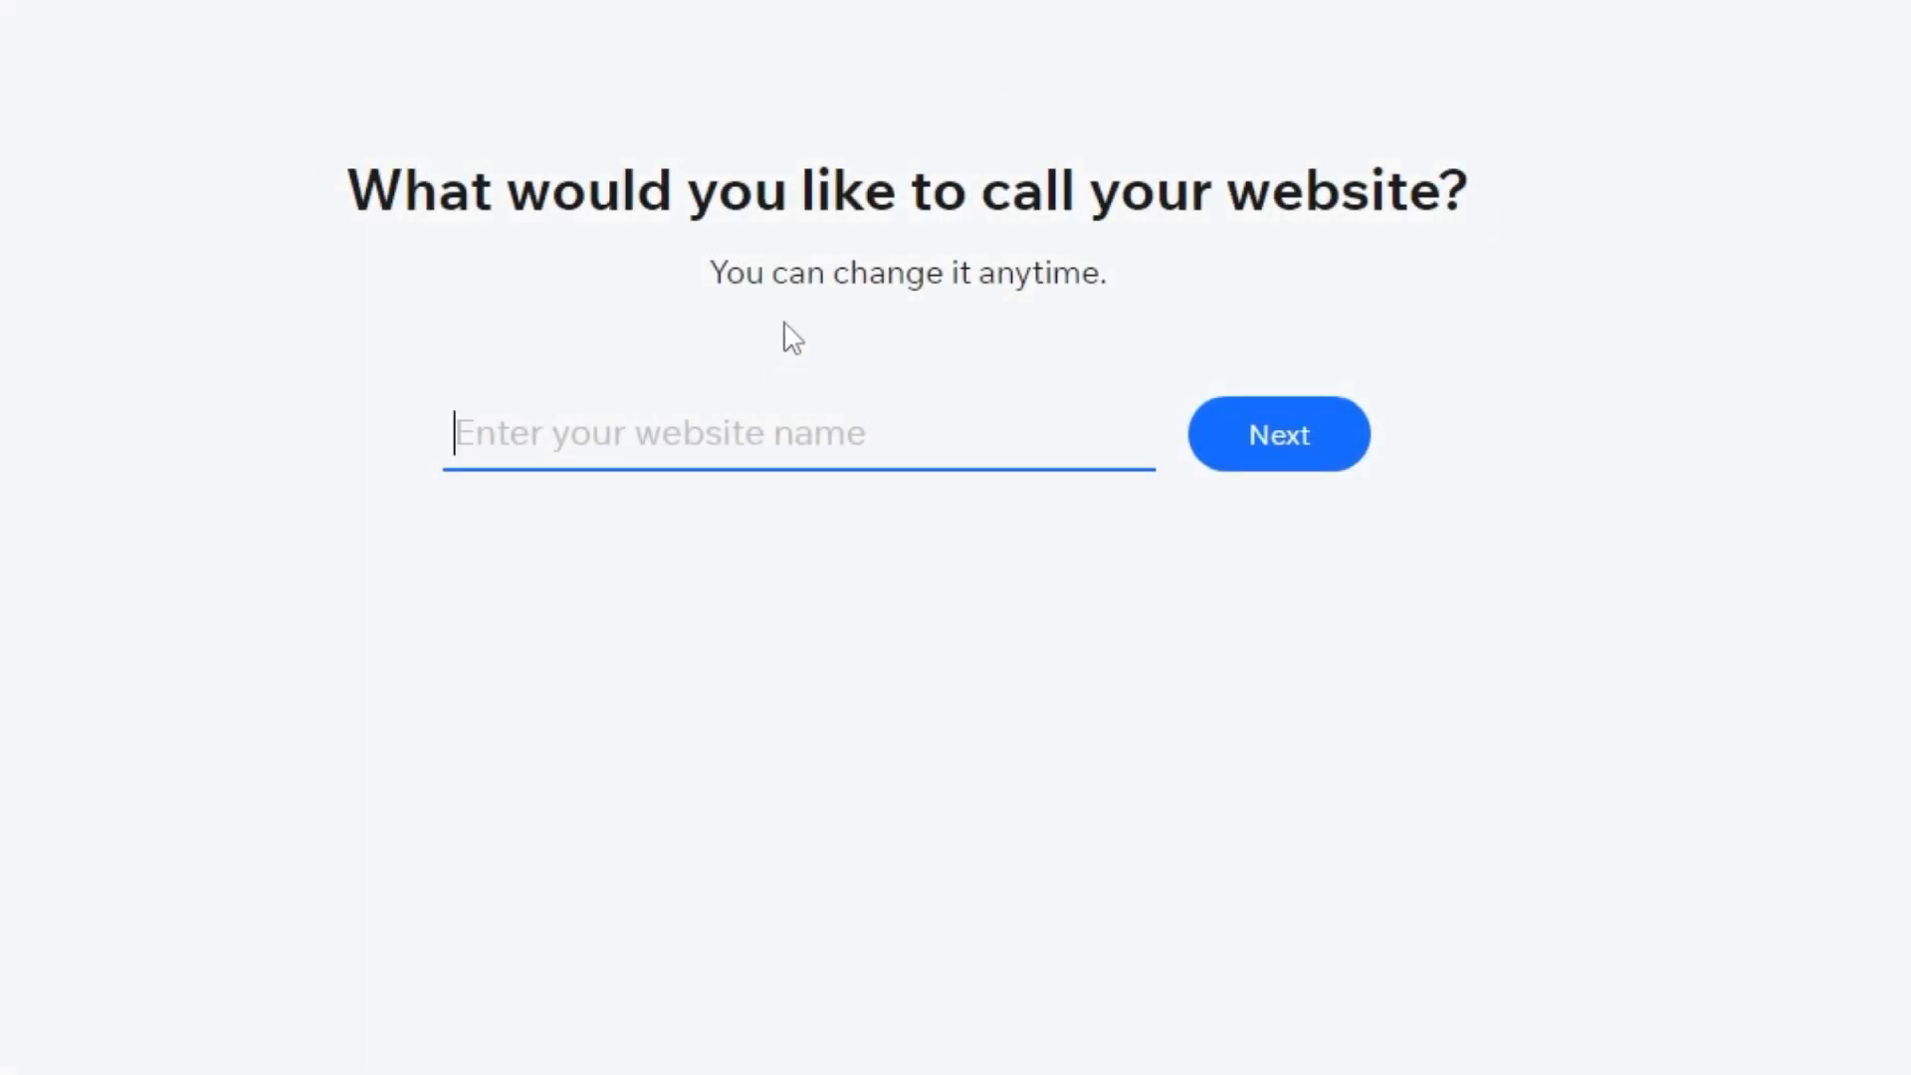
Step: Name the website "Loly's Life" and continue with the site setup
{"action": "type", "text": "L"}
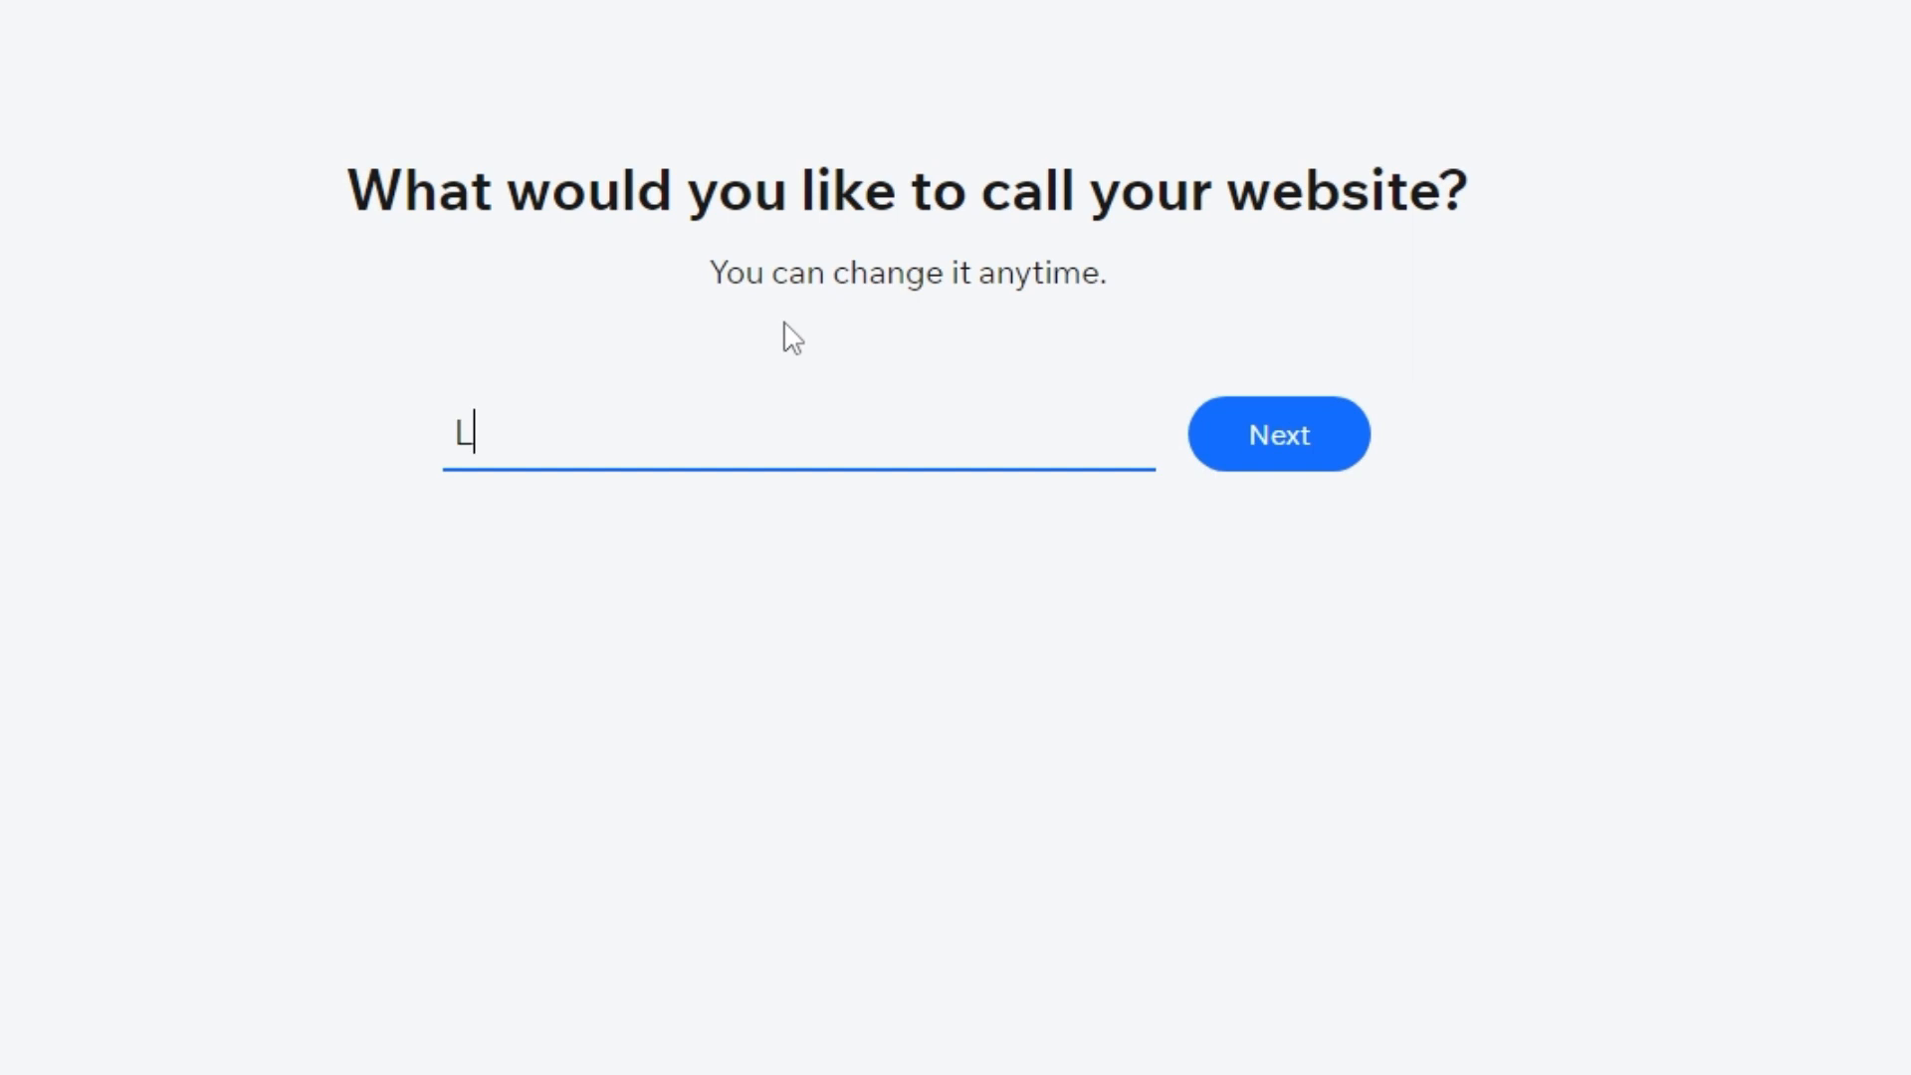
{"action": "type", "text": "oy"}
{"action": "left_click", "coordinate": [1093, 805]}
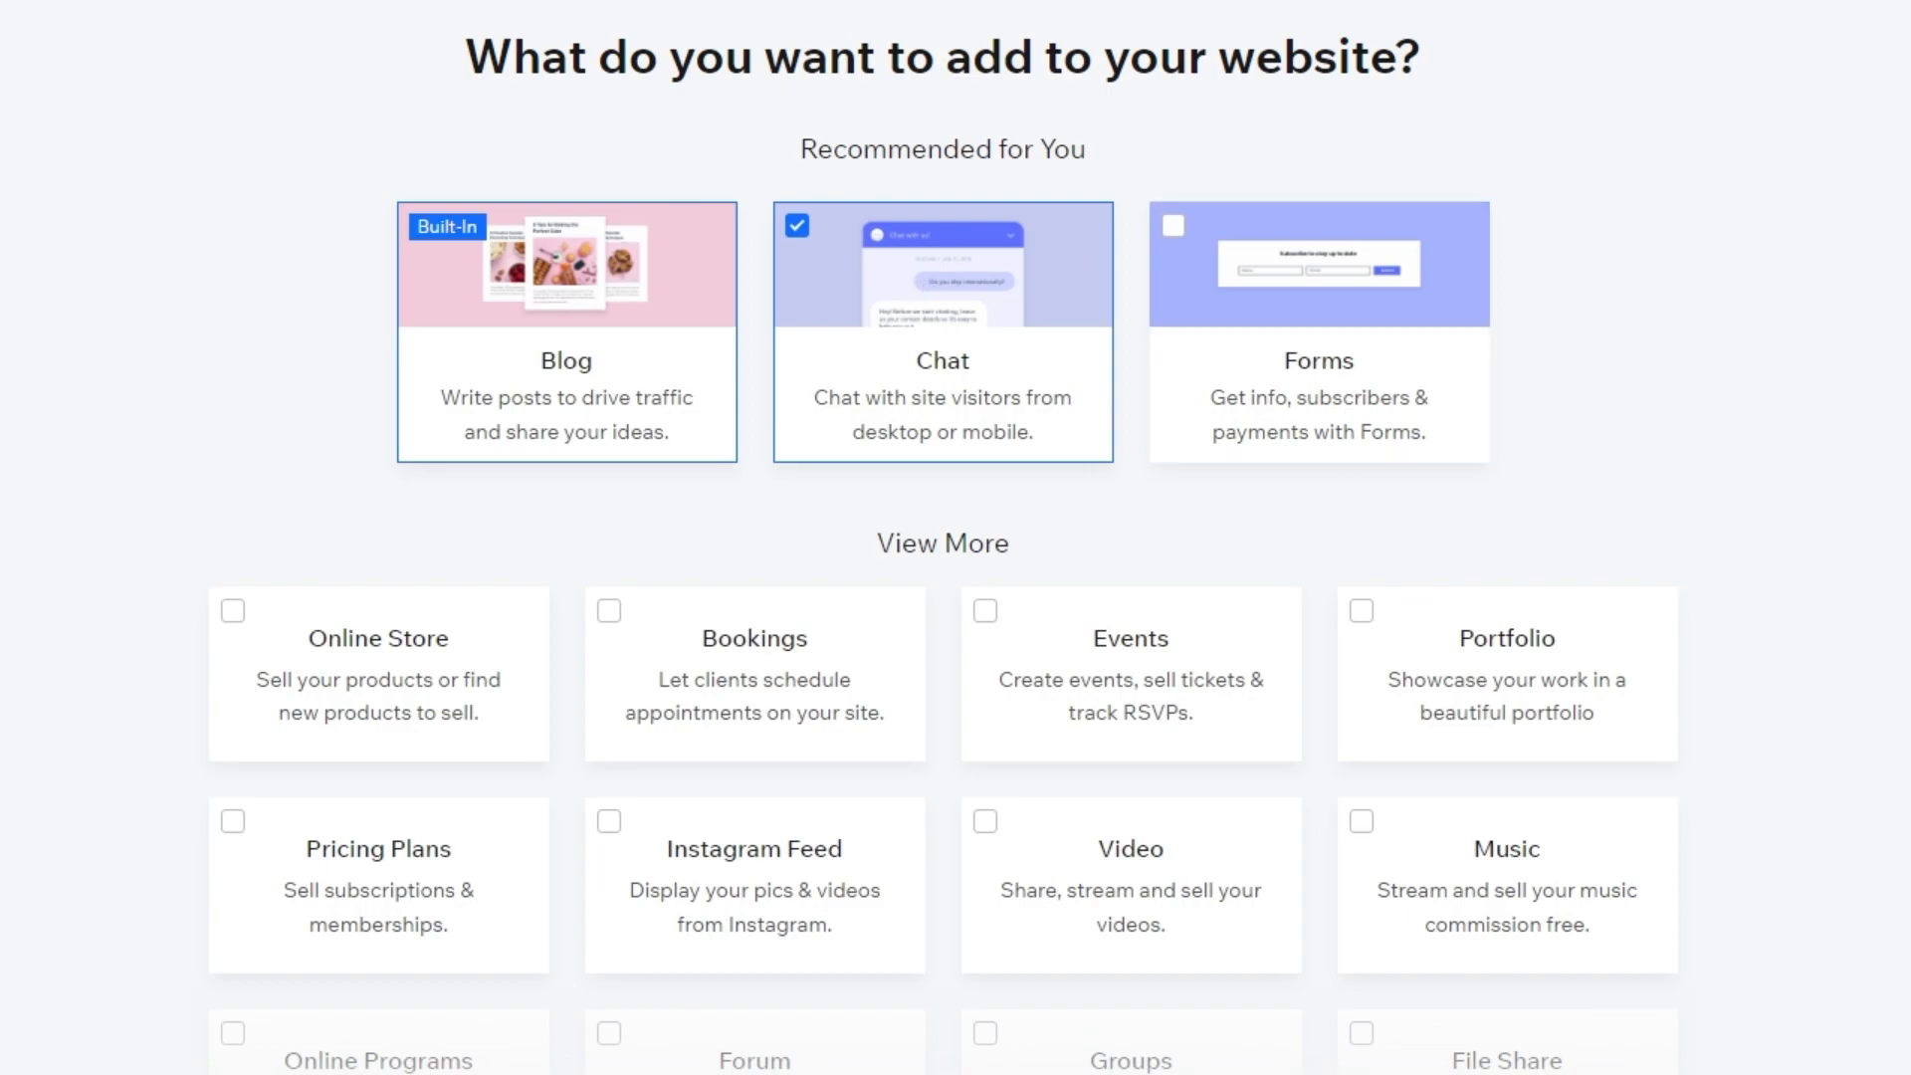
Step: Add the Forum, Groups and Portfolio features to the website and continue
{"action": "scroll", "coordinate": [944, 537], "scroll_direction": "down", "scroll_amount": 4}
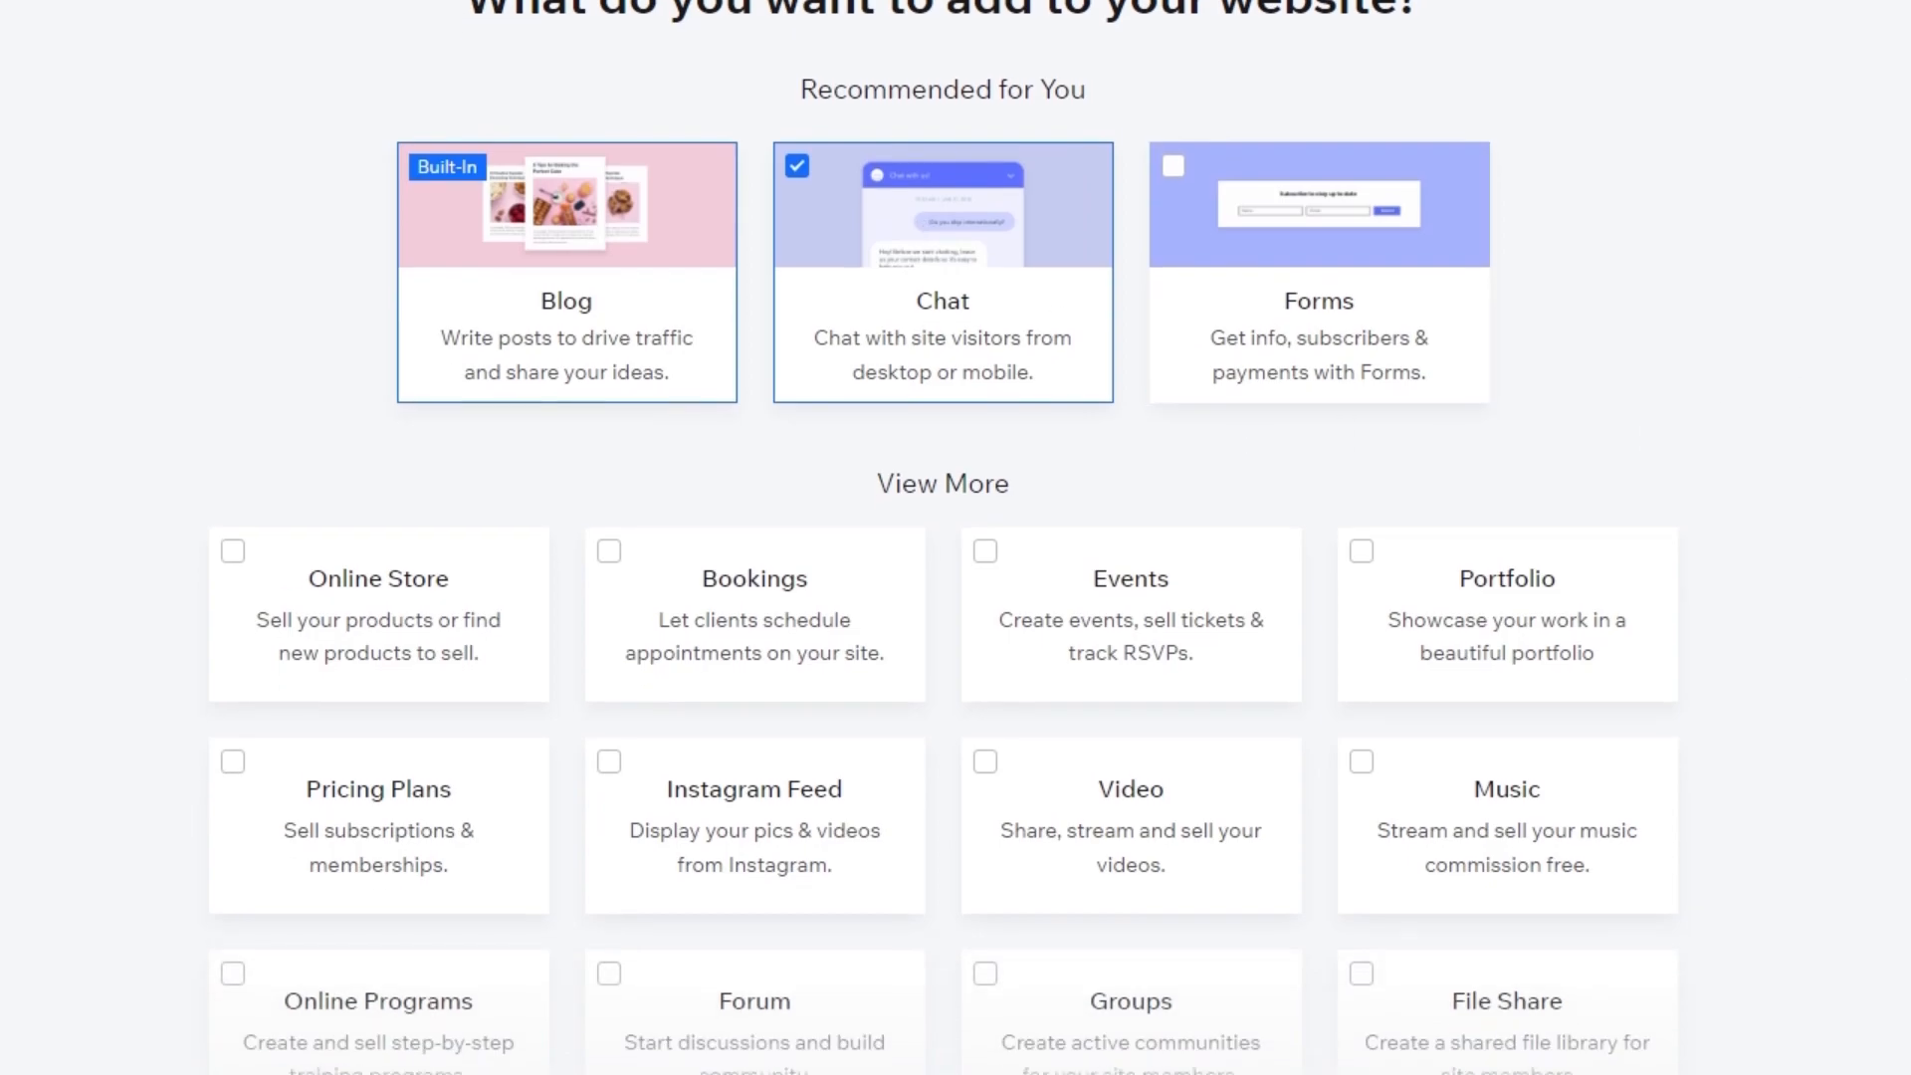
{"action": "left_click", "coordinate": [681, 687]}
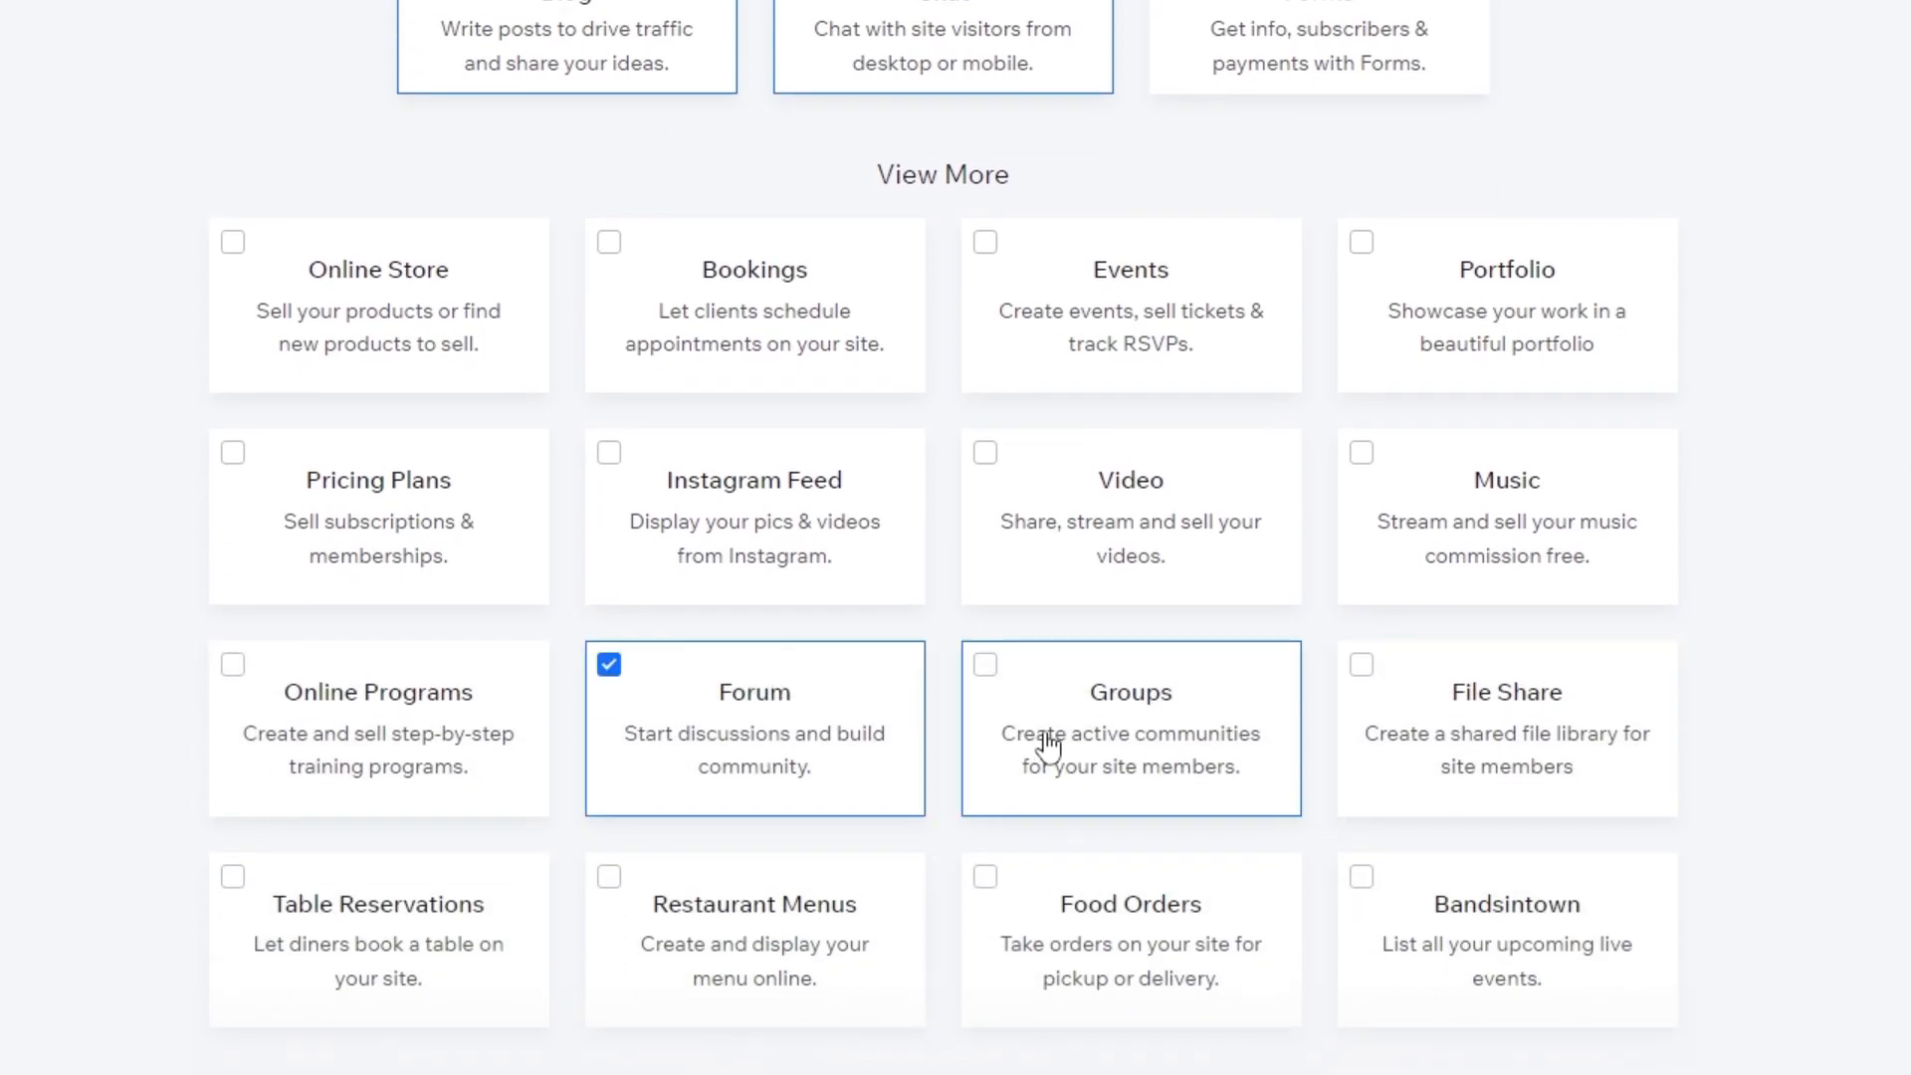
{"action": "left_click", "coordinate": [1045, 711]}
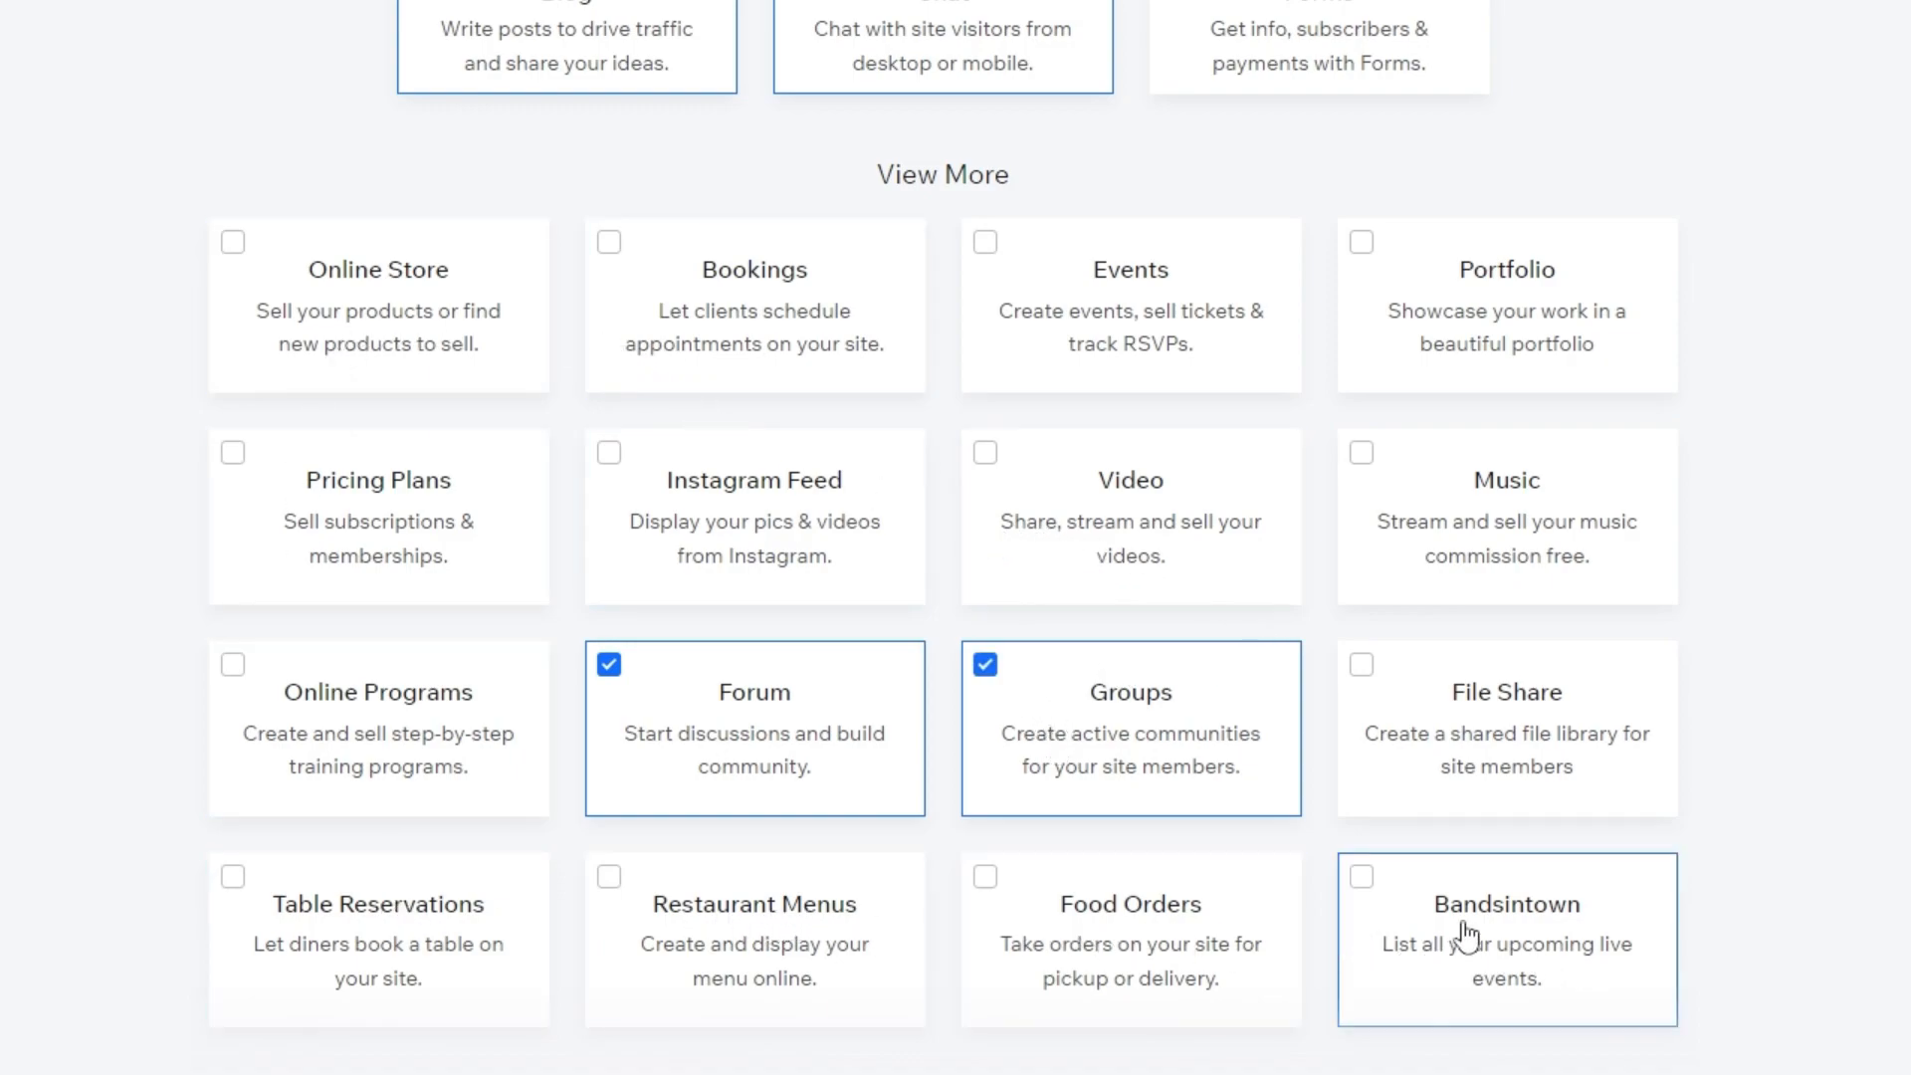
{"action": "scroll", "coordinate": [1524, 418], "scroll_direction": "up", "scroll_amount": 1}
{"action": "left_click", "coordinate": [1523, 418]}
{"action": "scroll", "coordinate": [1865, 558], "scroll_direction": "up", "scroll_amount": 3}
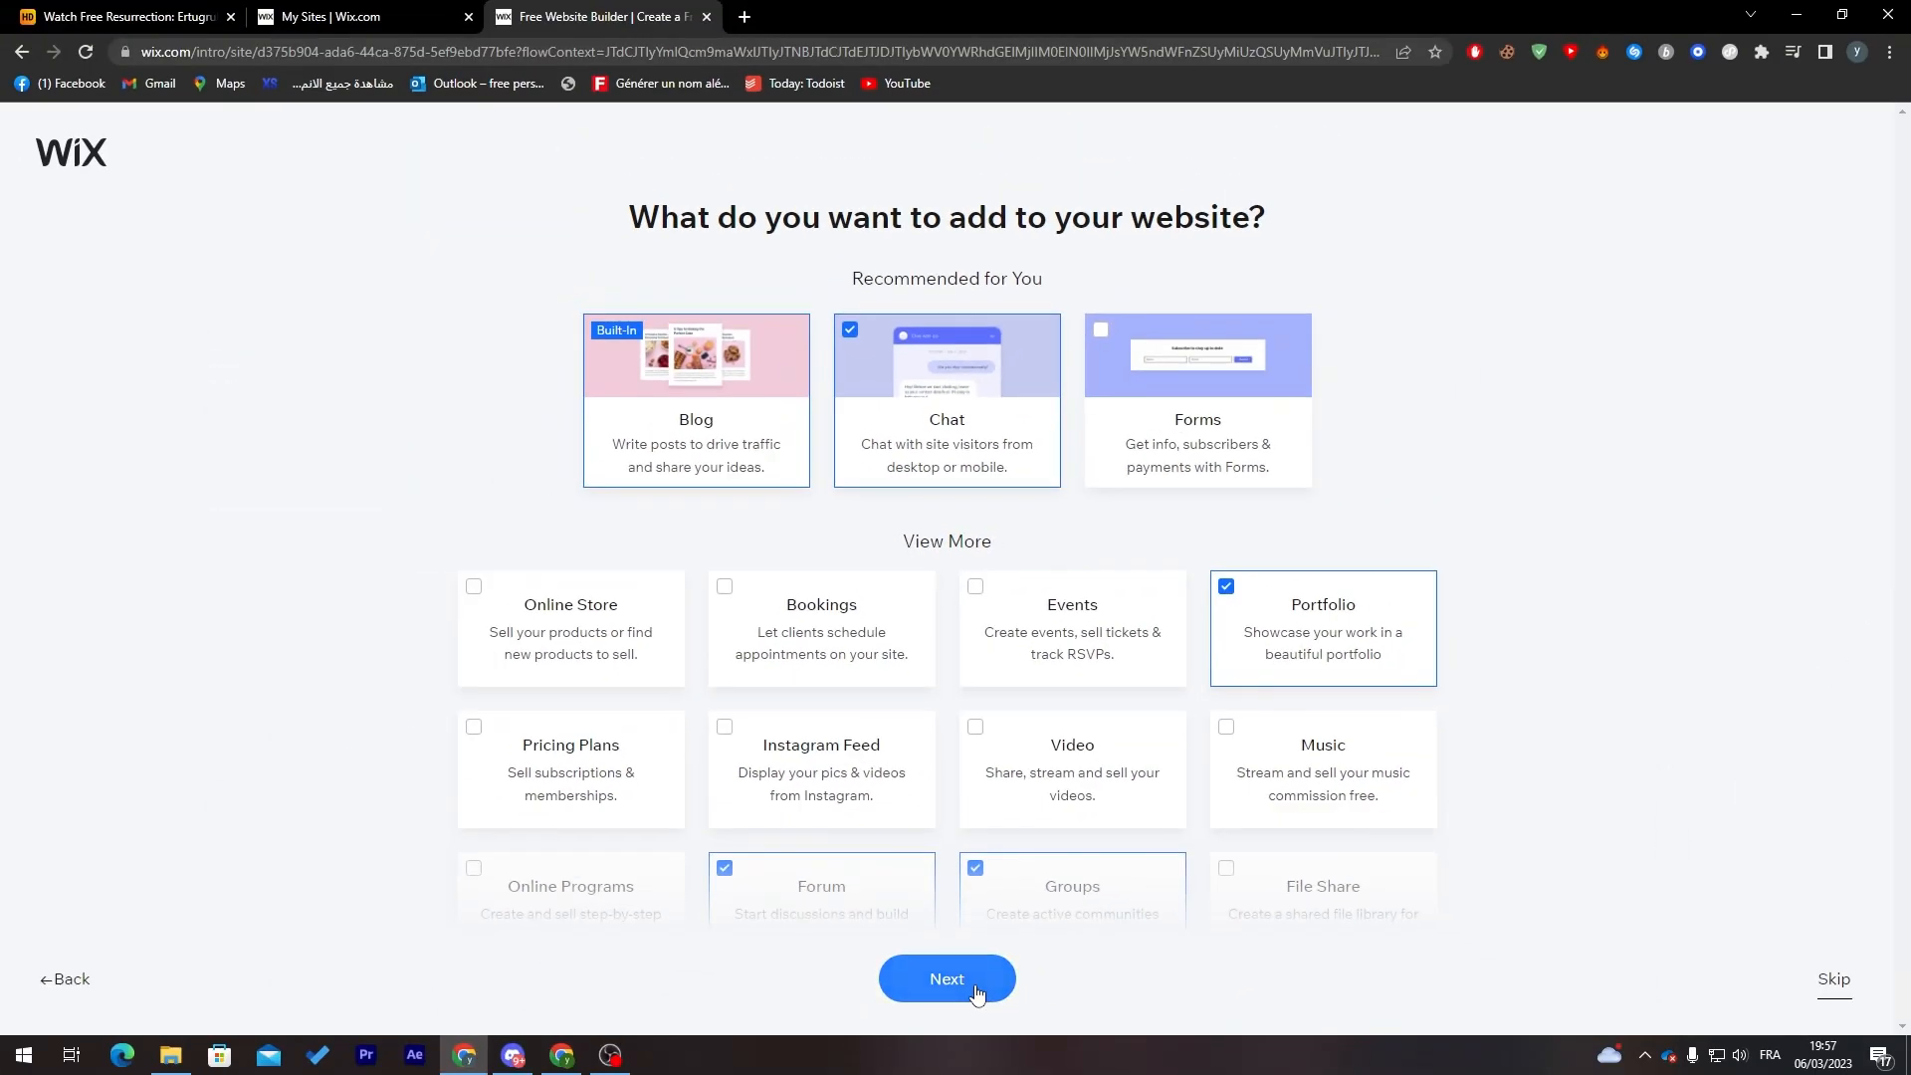
{"action": "left_click", "coordinate": [961, 980]}
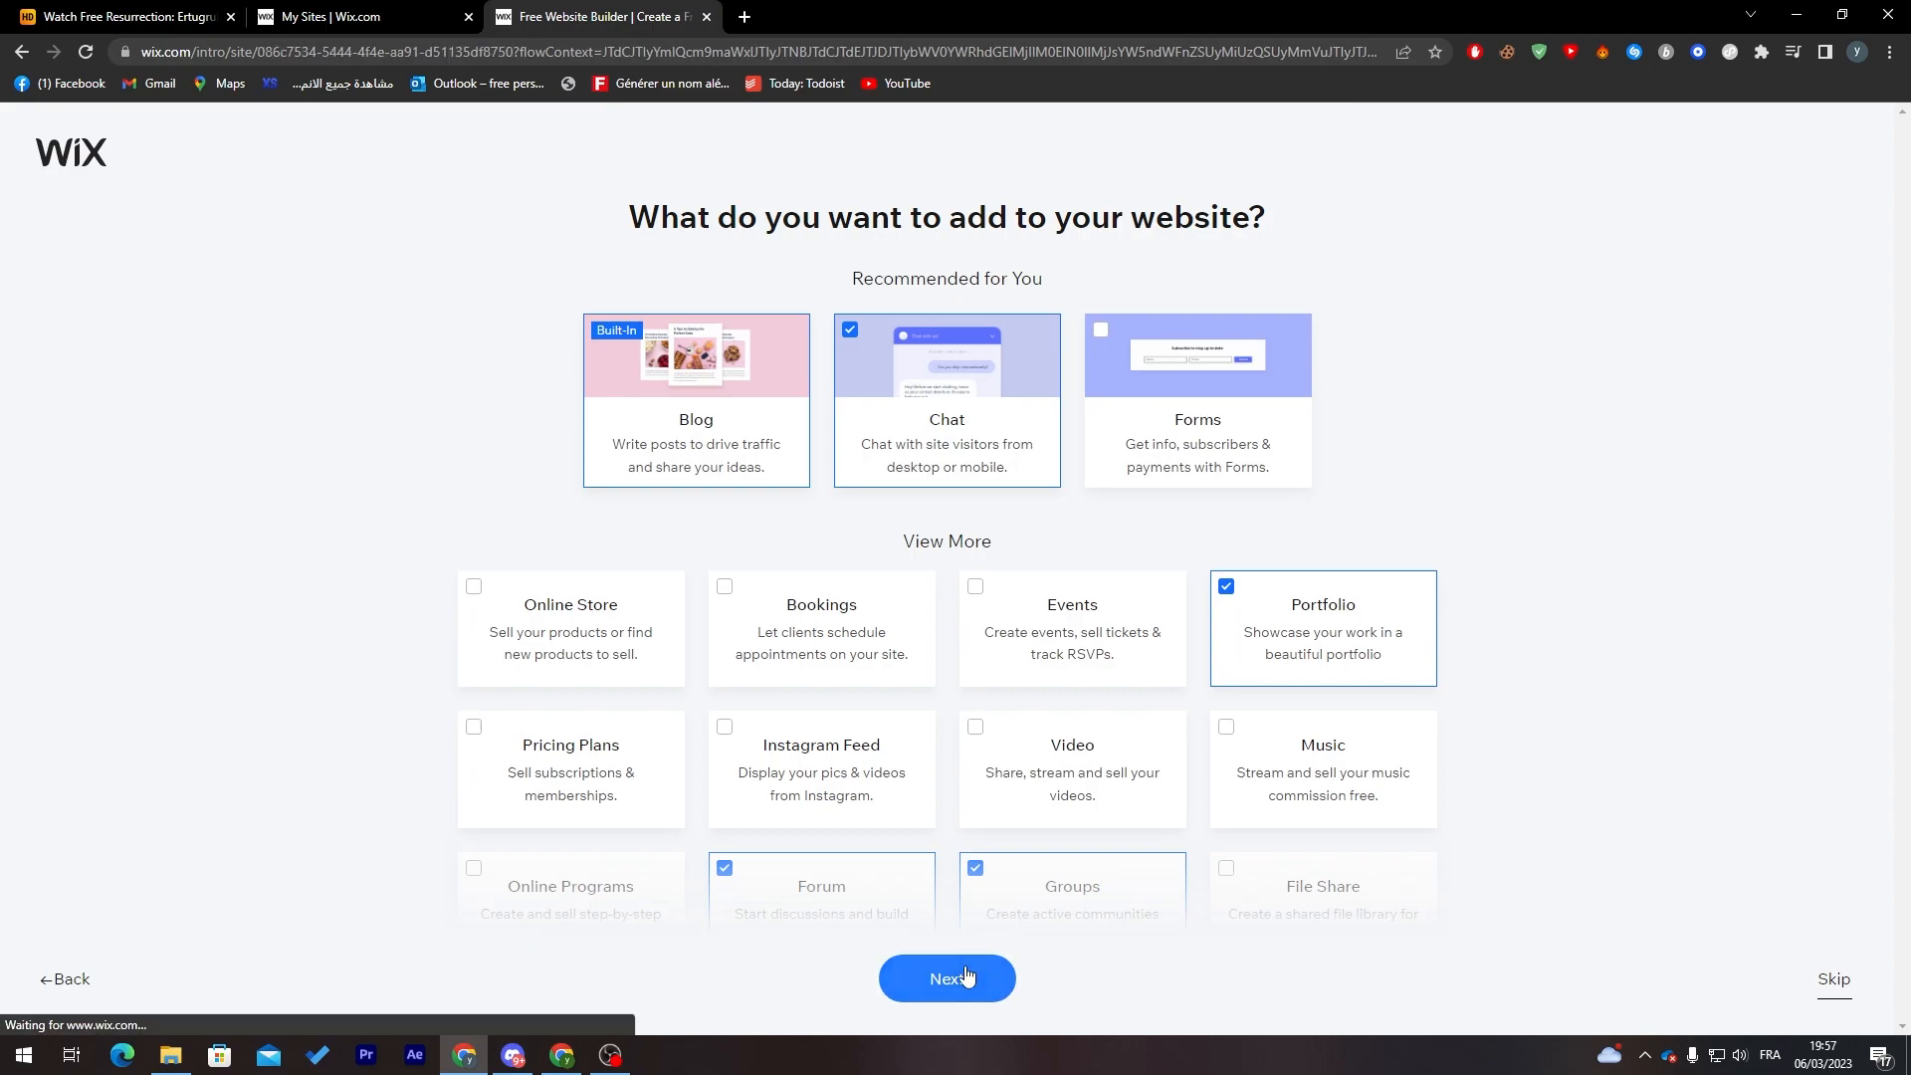
Step: Browse the Life Blog templates and start editing the Personal Blog template titled Turning Heads
{"action": "left_click_drag", "start_coordinate": [546, 344], "coordinate": [769, 398]}
{"action": "left_click", "coordinate": [777, 419]}
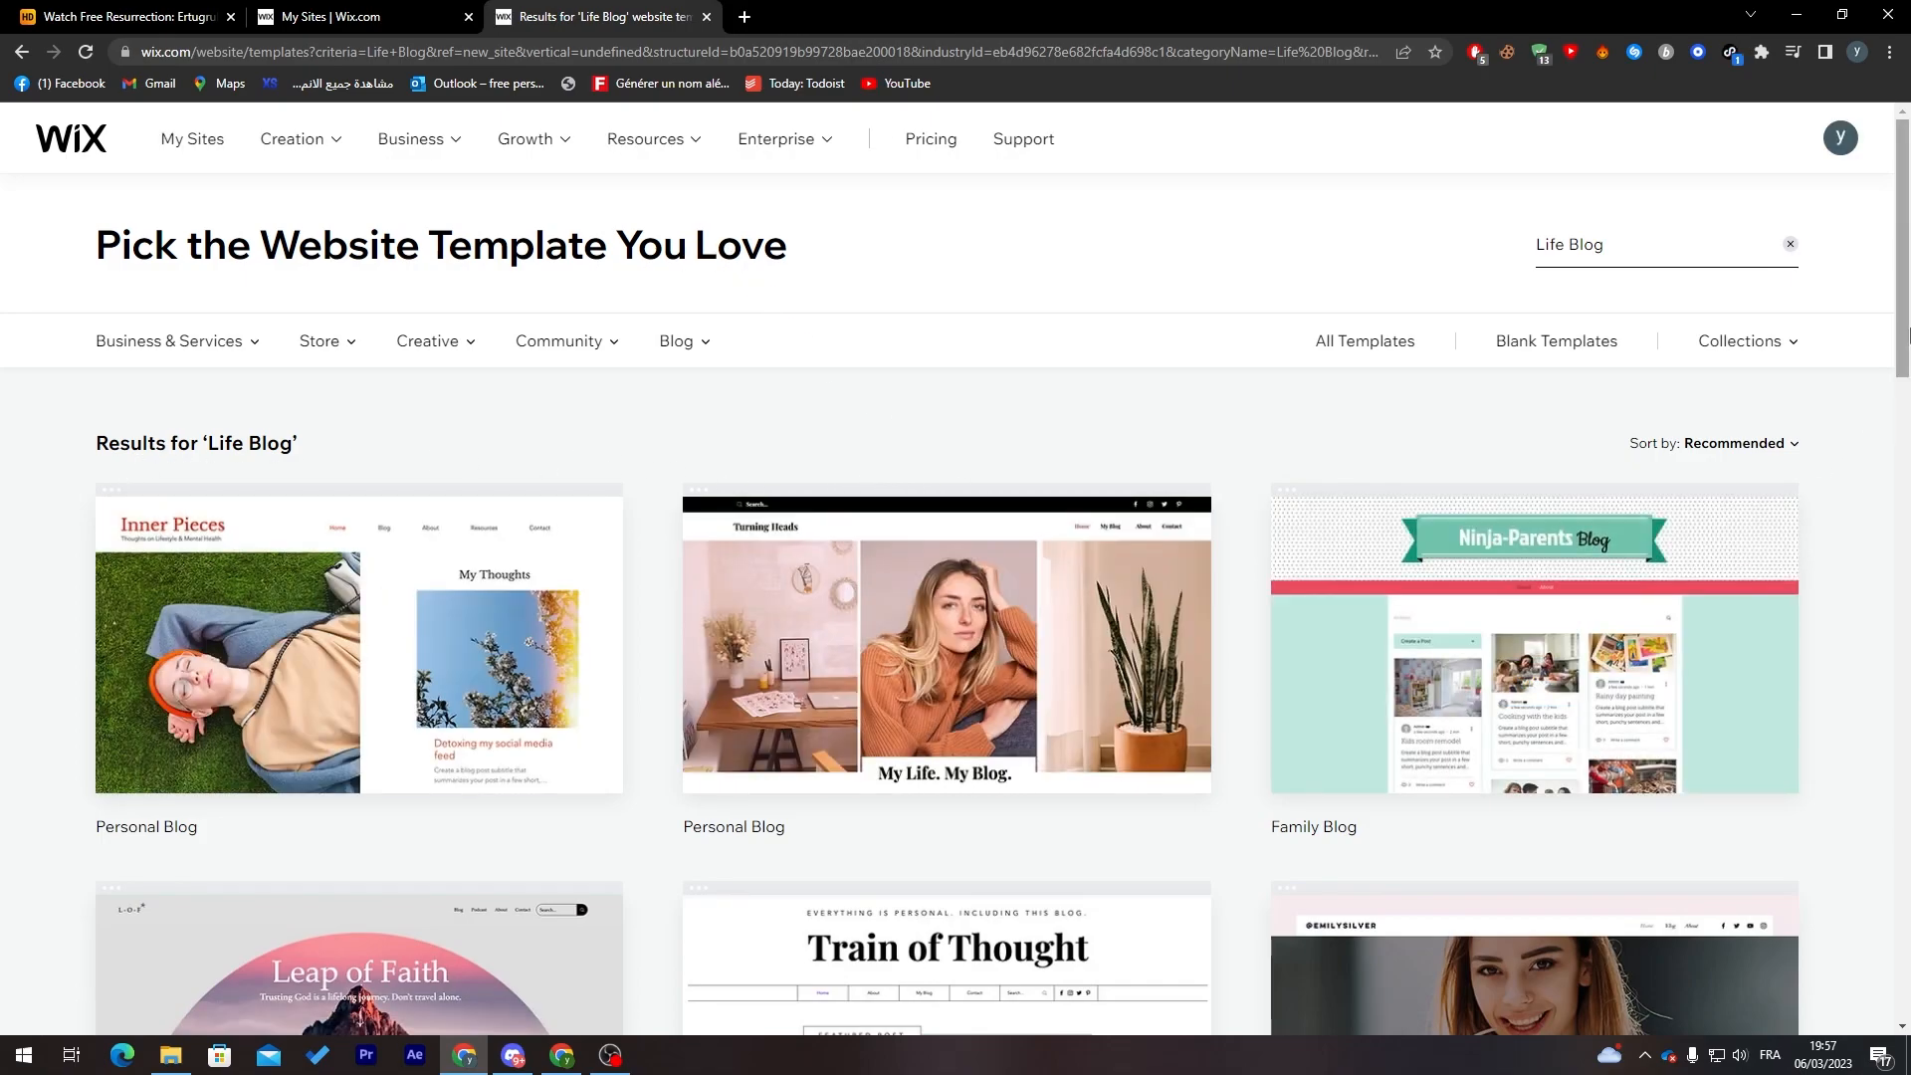
{"action": "scroll", "coordinate": [1876, 464], "scroll_direction": "down", "scroll_amount": 5}
{"action": "scroll", "coordinate": [1865, 491], "scroll_direction": "down", "scroll_amount": 4}
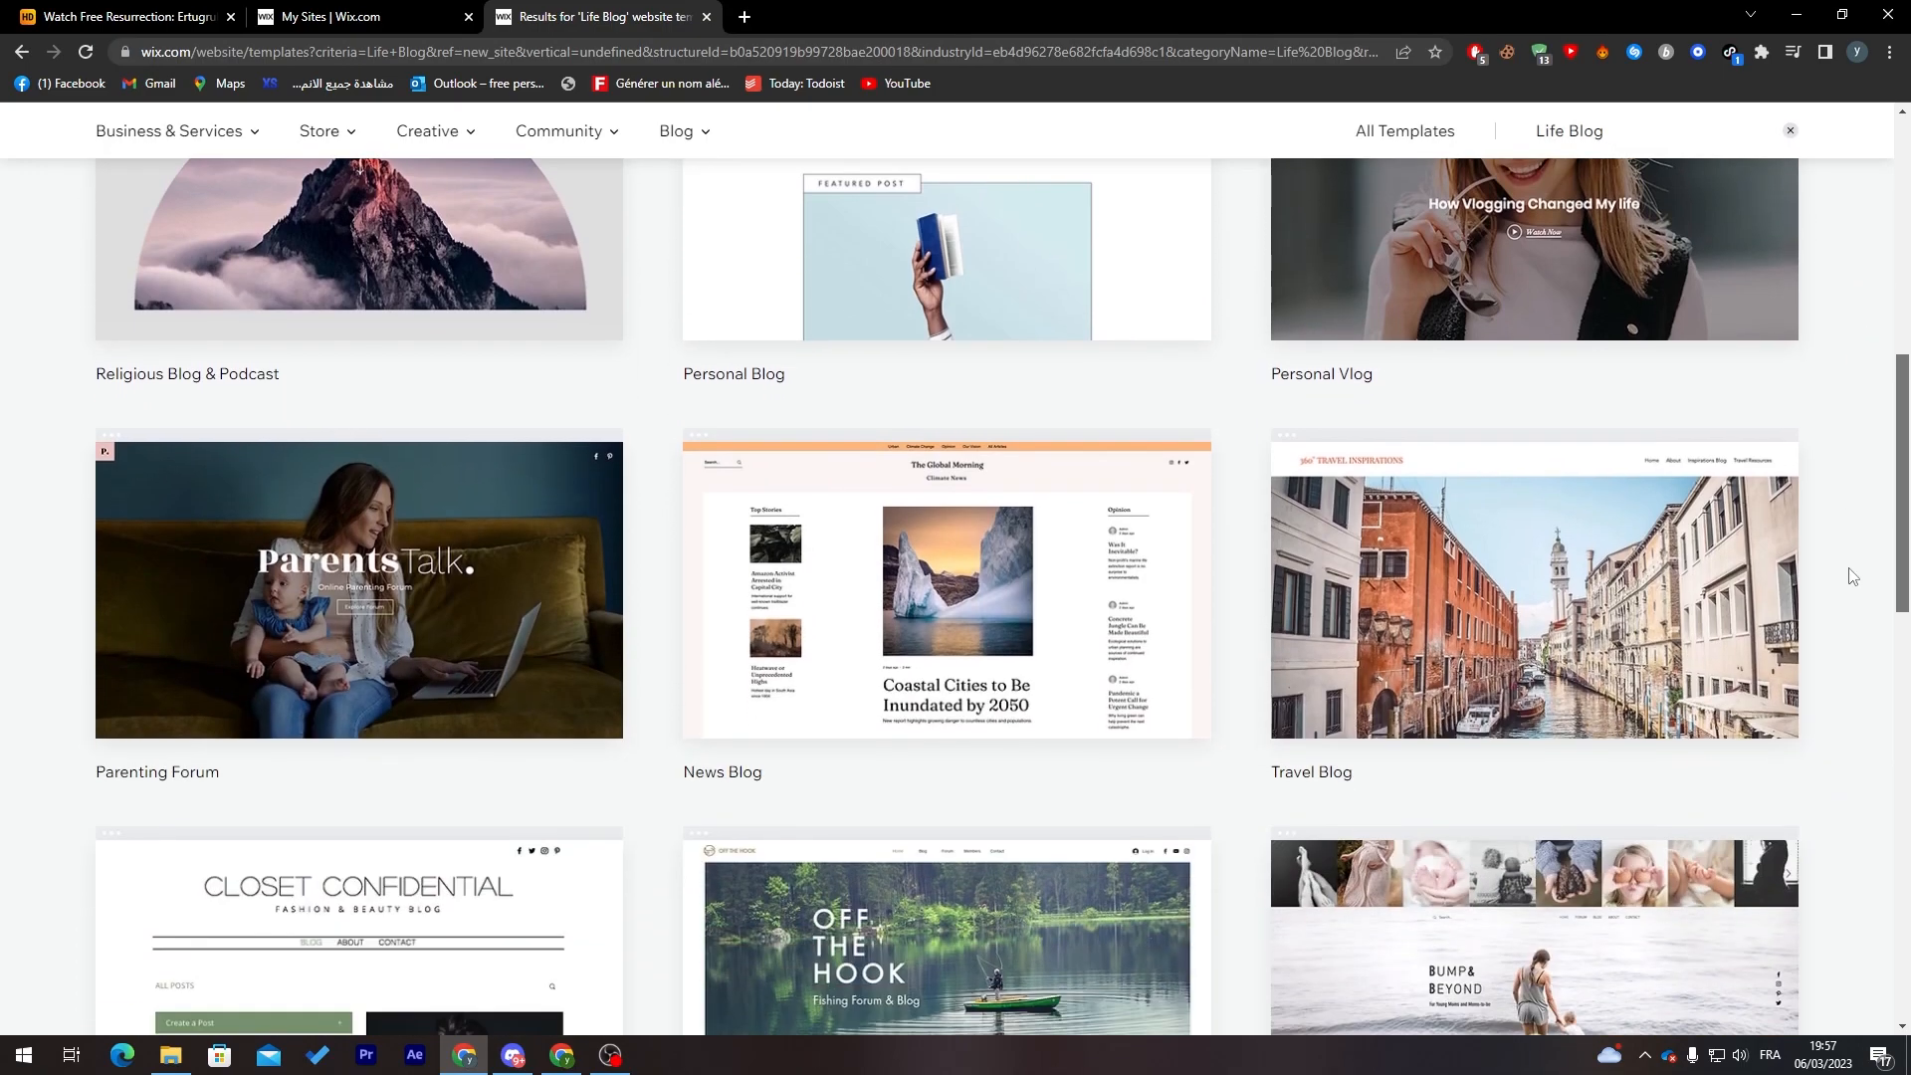
{"action": "scroll", "coordinate": [1852, 576], "scroll_direction": "down", "scroll_amount": 5}
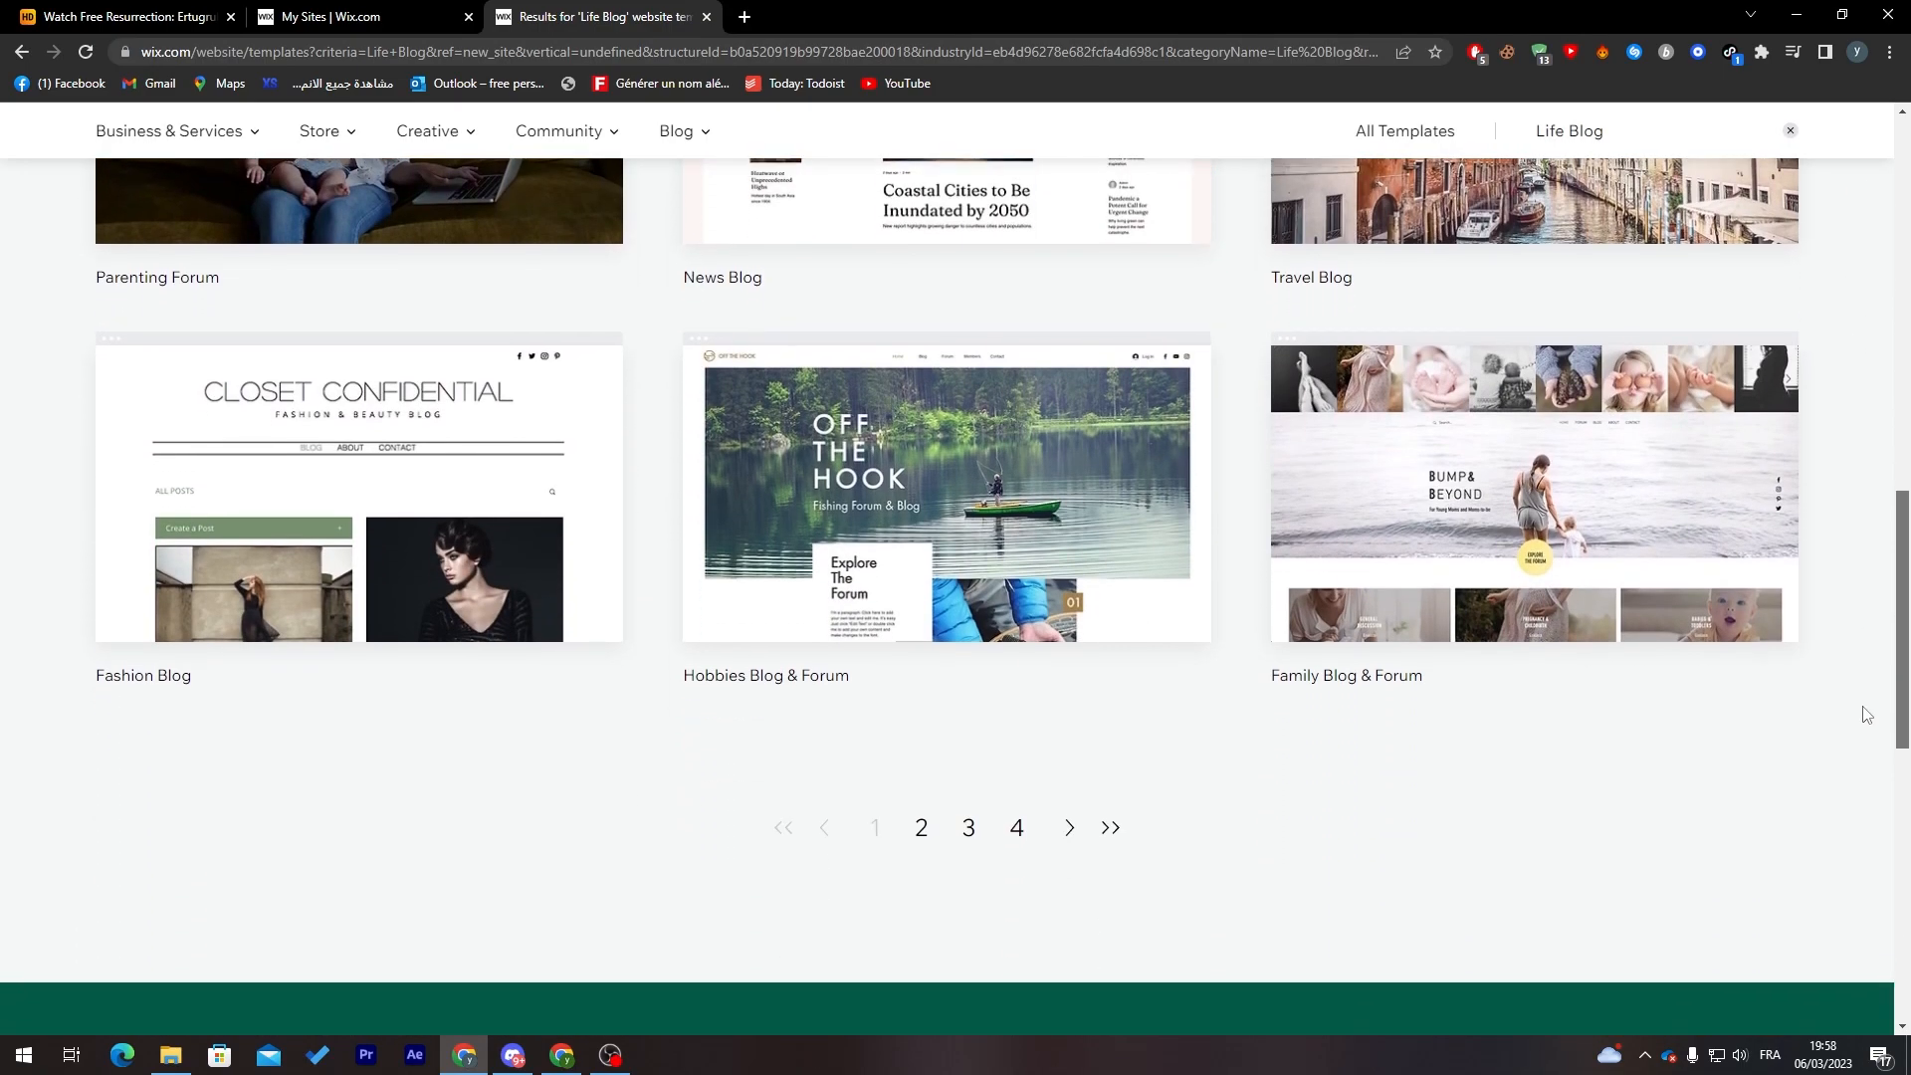
{"action": "scroll", "coordinate": [1866, 713], "scroll_direction": "up", "scroll_amount": 12}
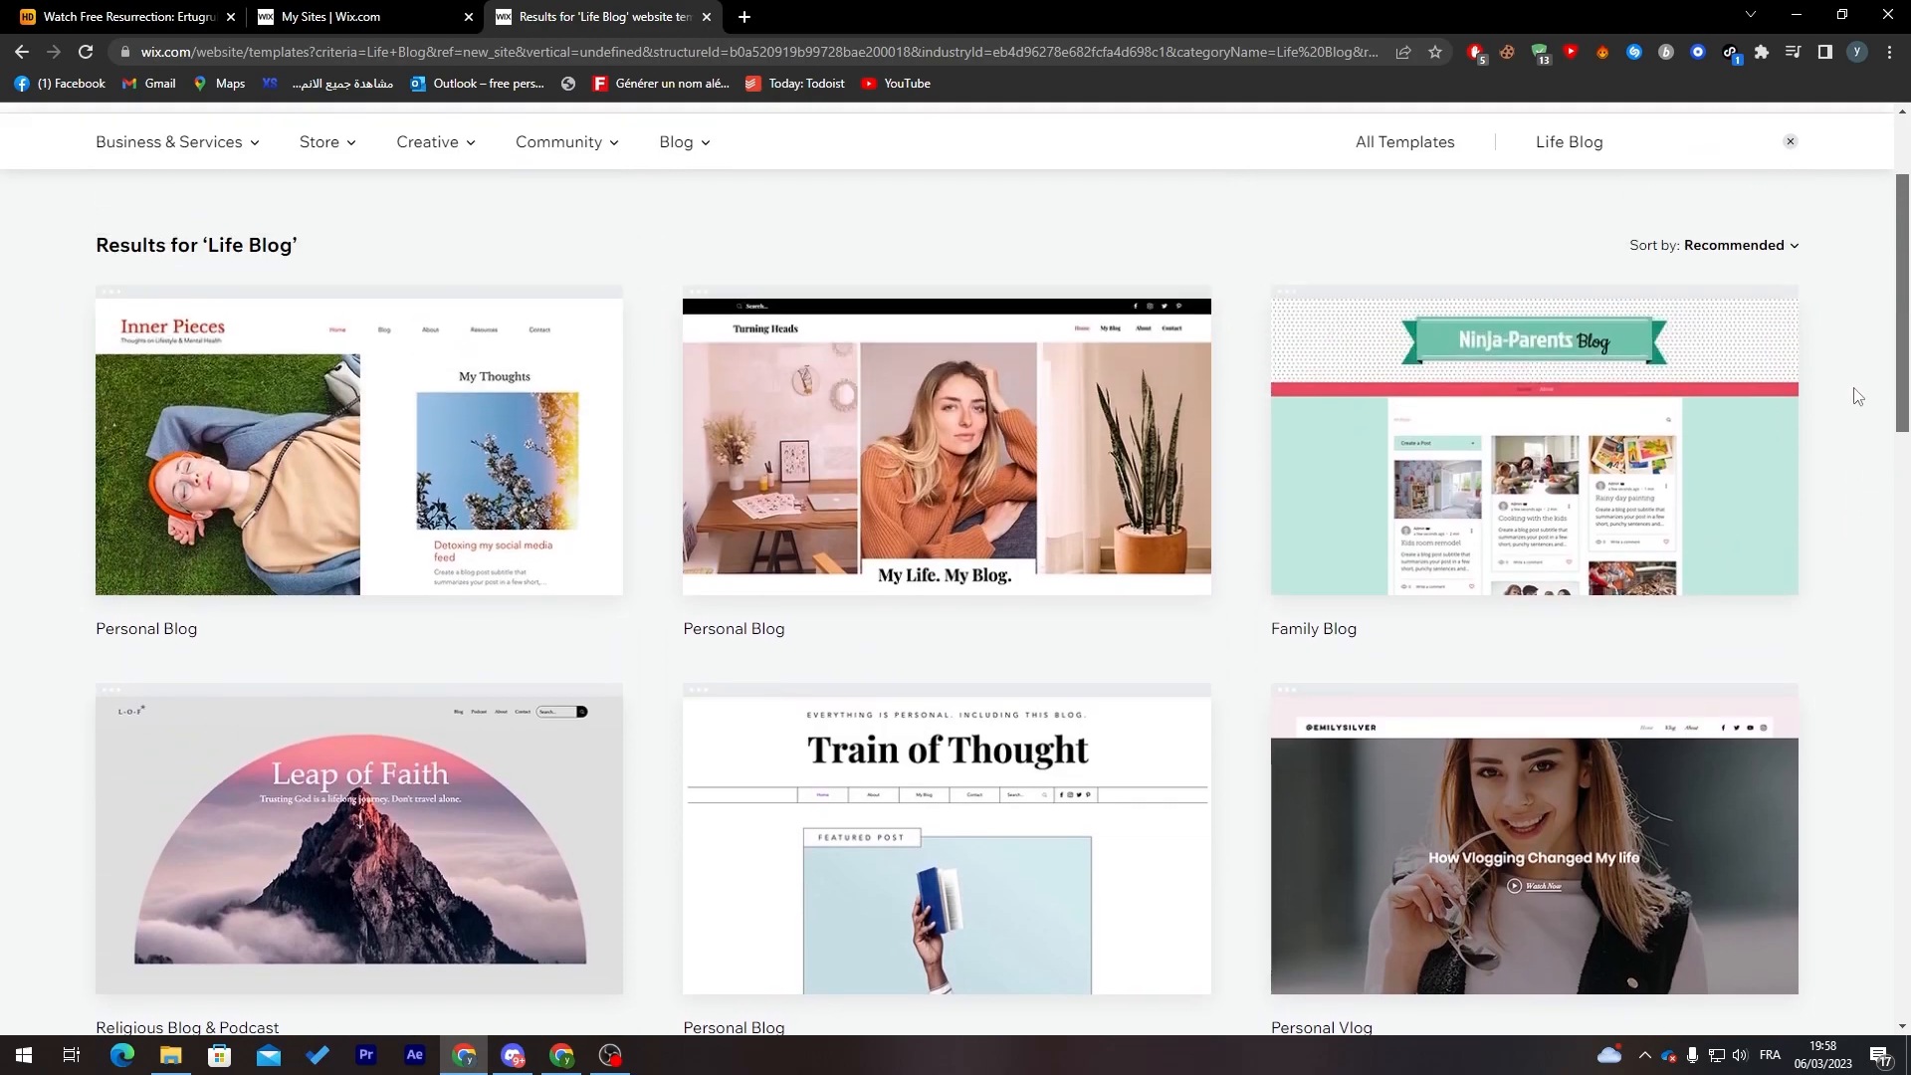
{"action": "mouse_move", "coordinate": [984, 535]}
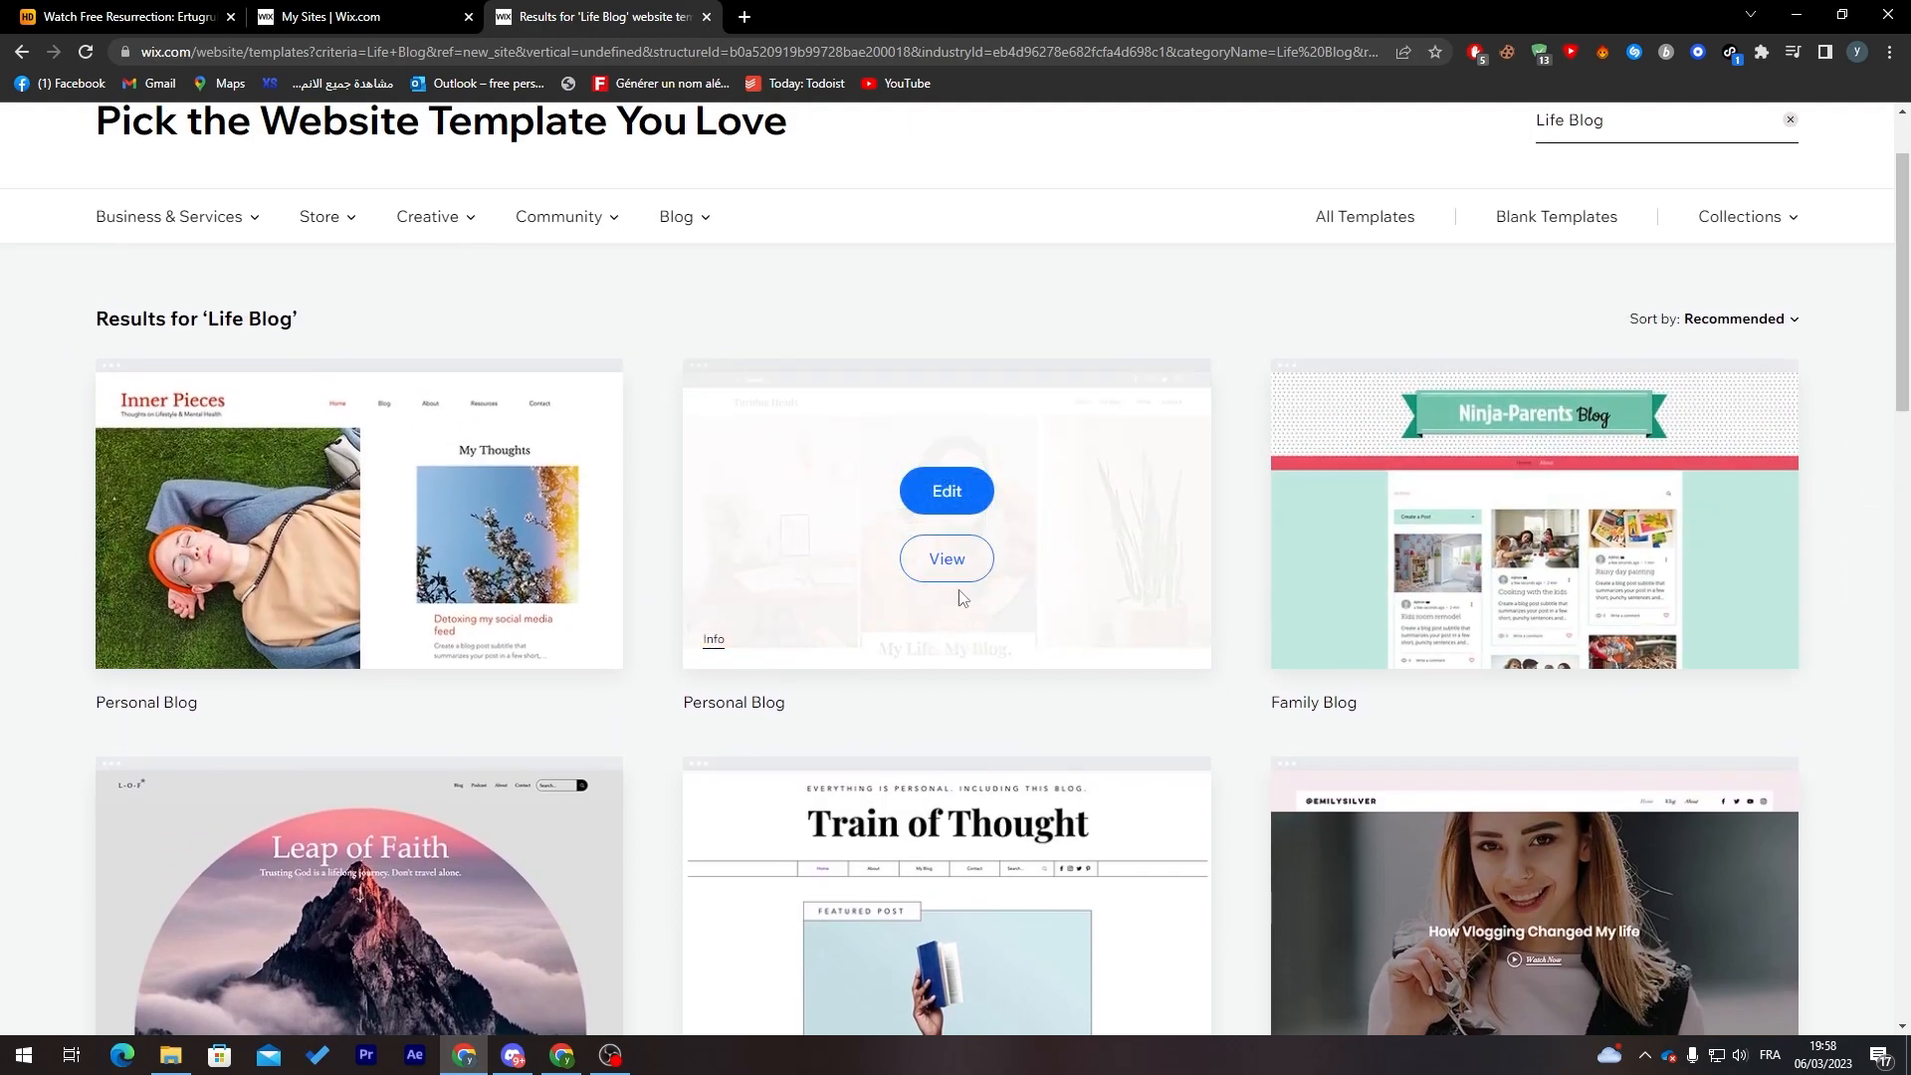
{"action": "left_click", "coordinate": [951, 512]}
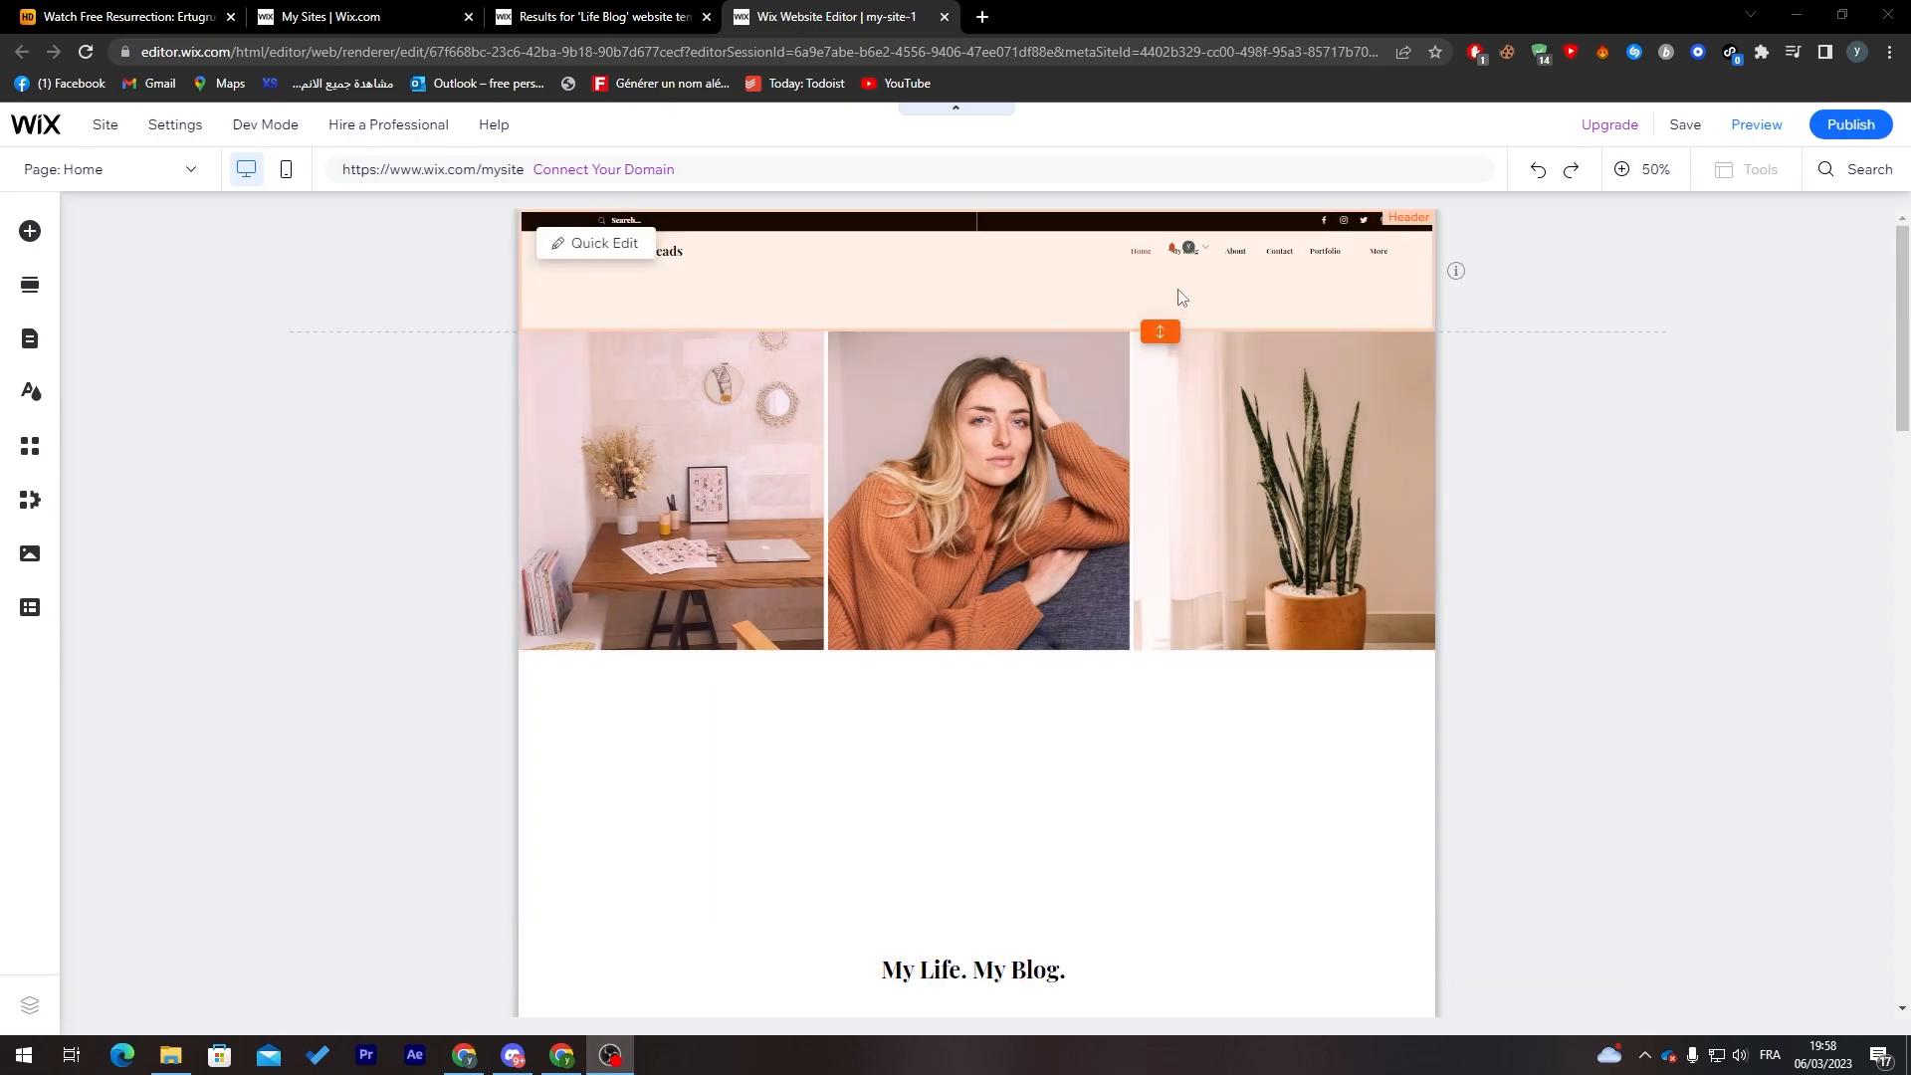
Step: Open the page header's design options and the column management of the strip with the site title and menu
{"action": "left_click", "coordinate": [1180, 296]}
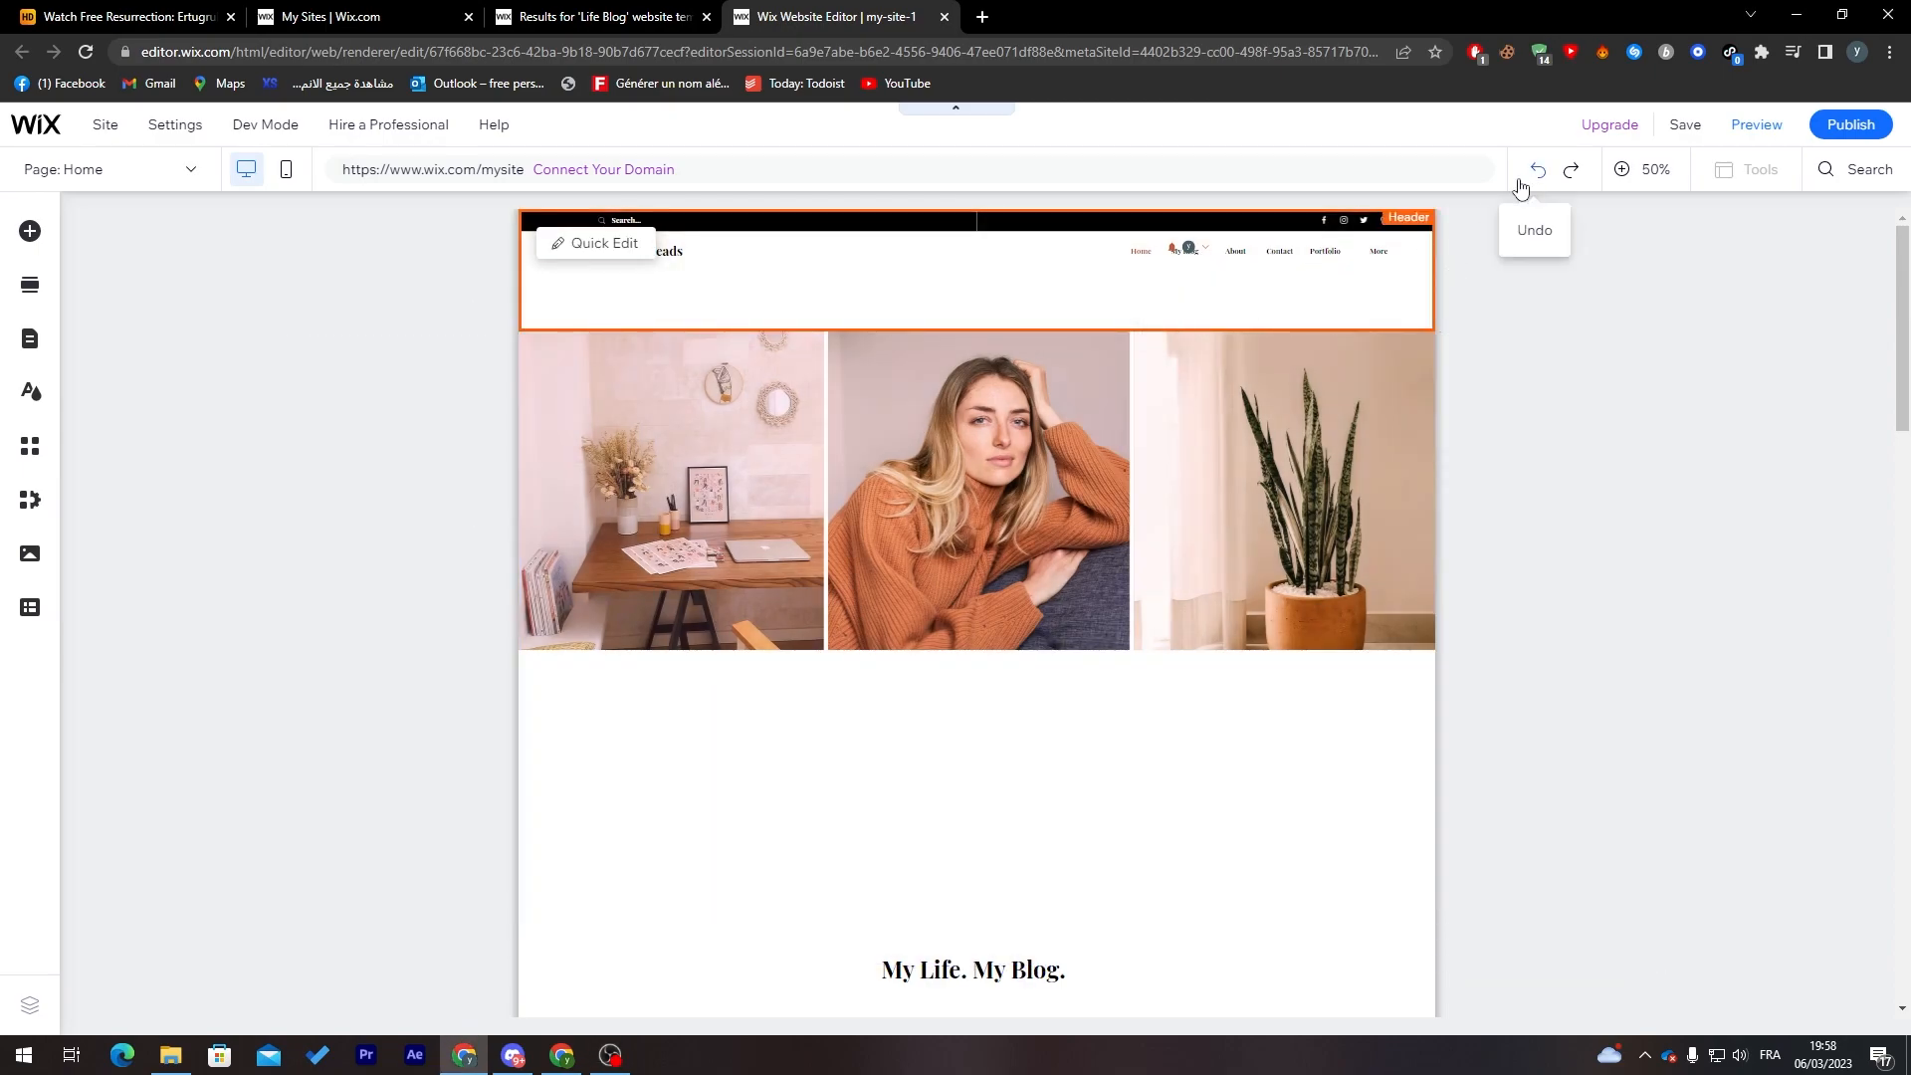
{"action": "right_click", "coordinate": [1288, 257]}
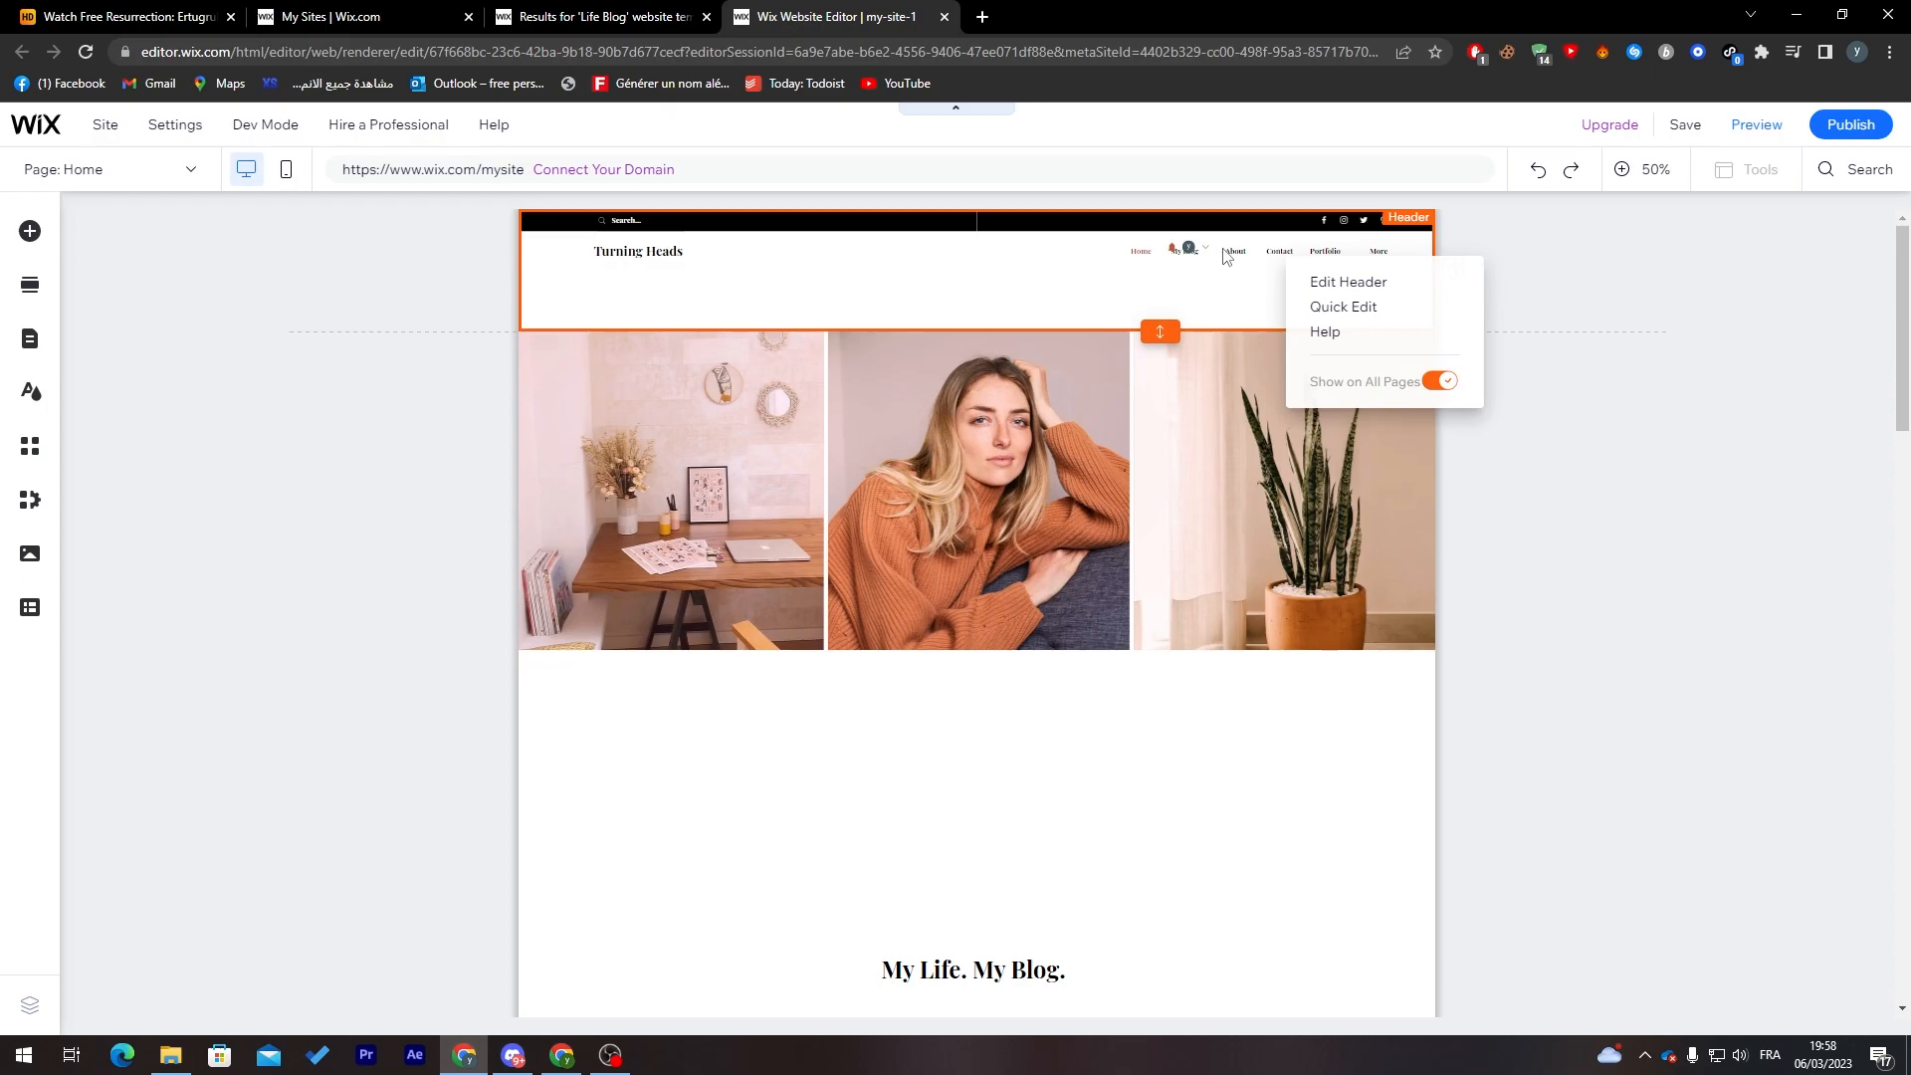
{"action": "left_click", "coordinate": [1346, 283]}
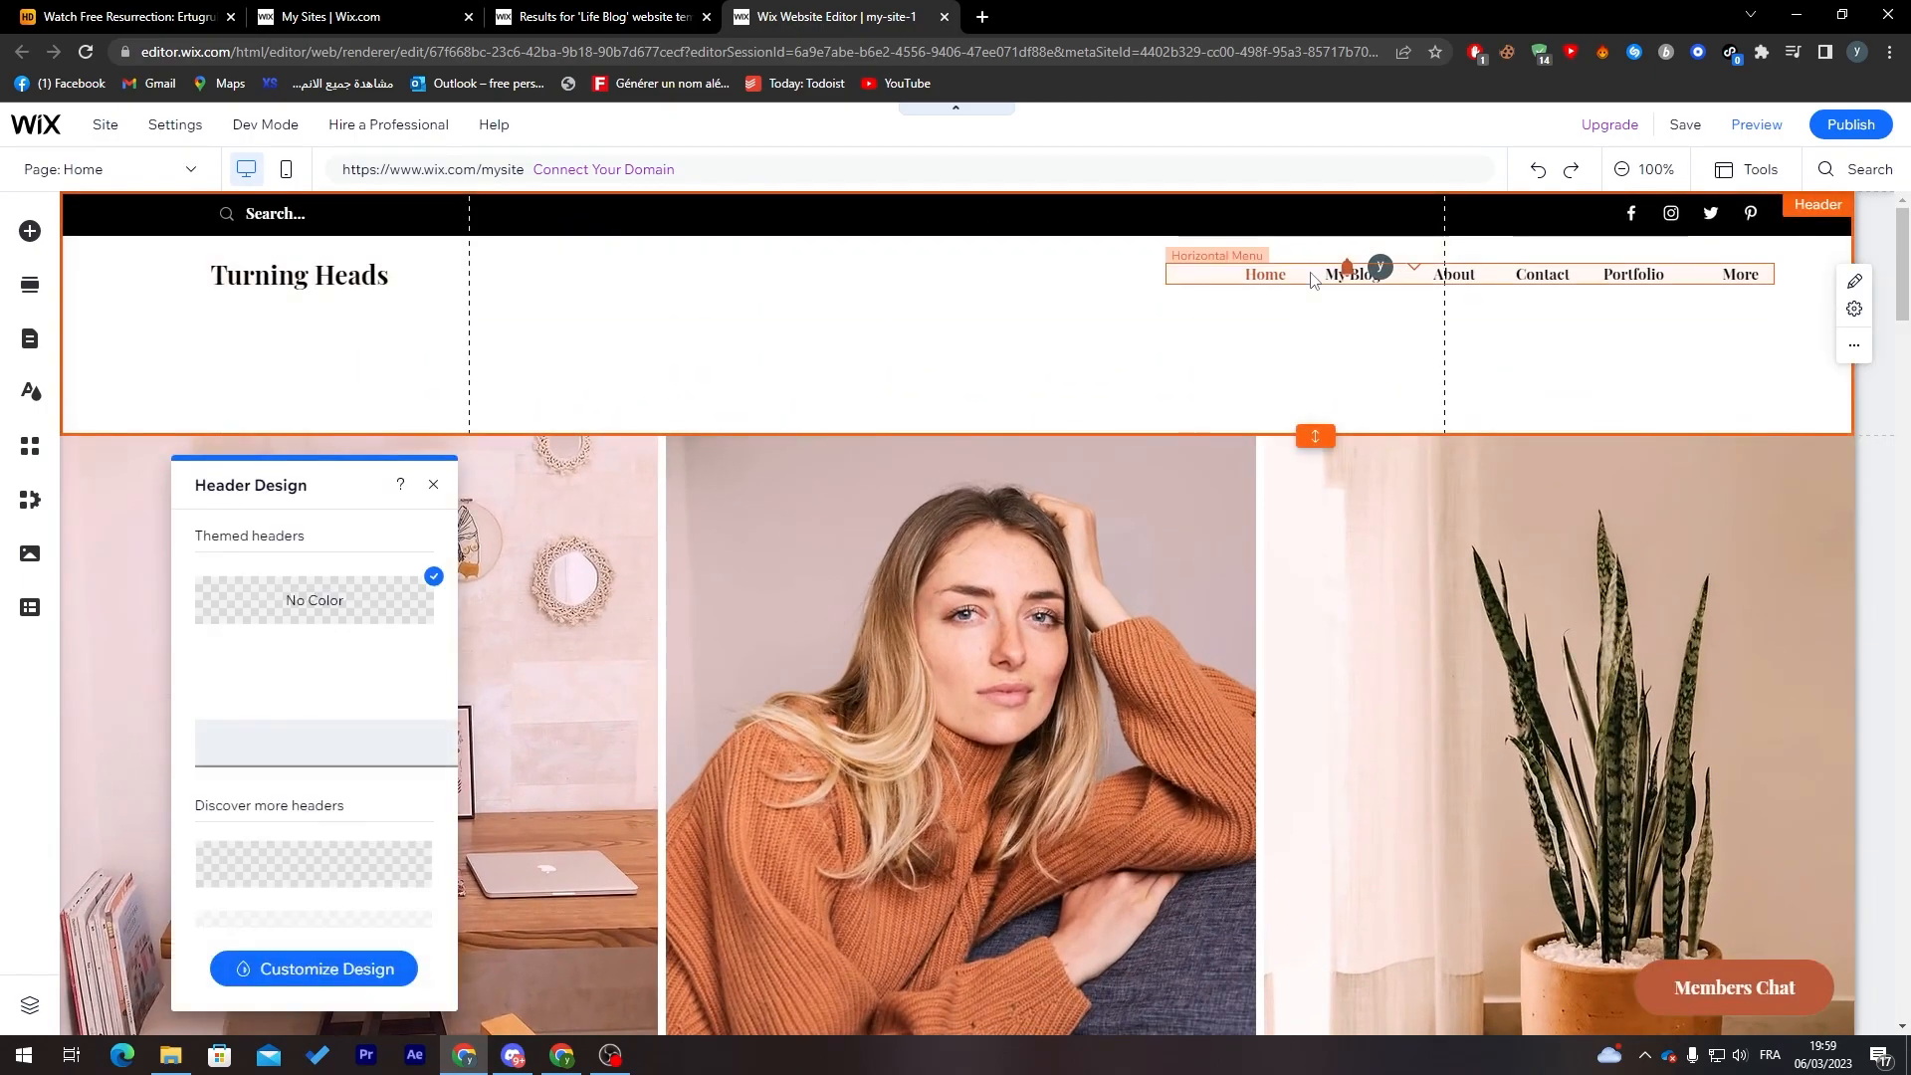
{"action": "double_click", "coordinate": [1199, 293]}
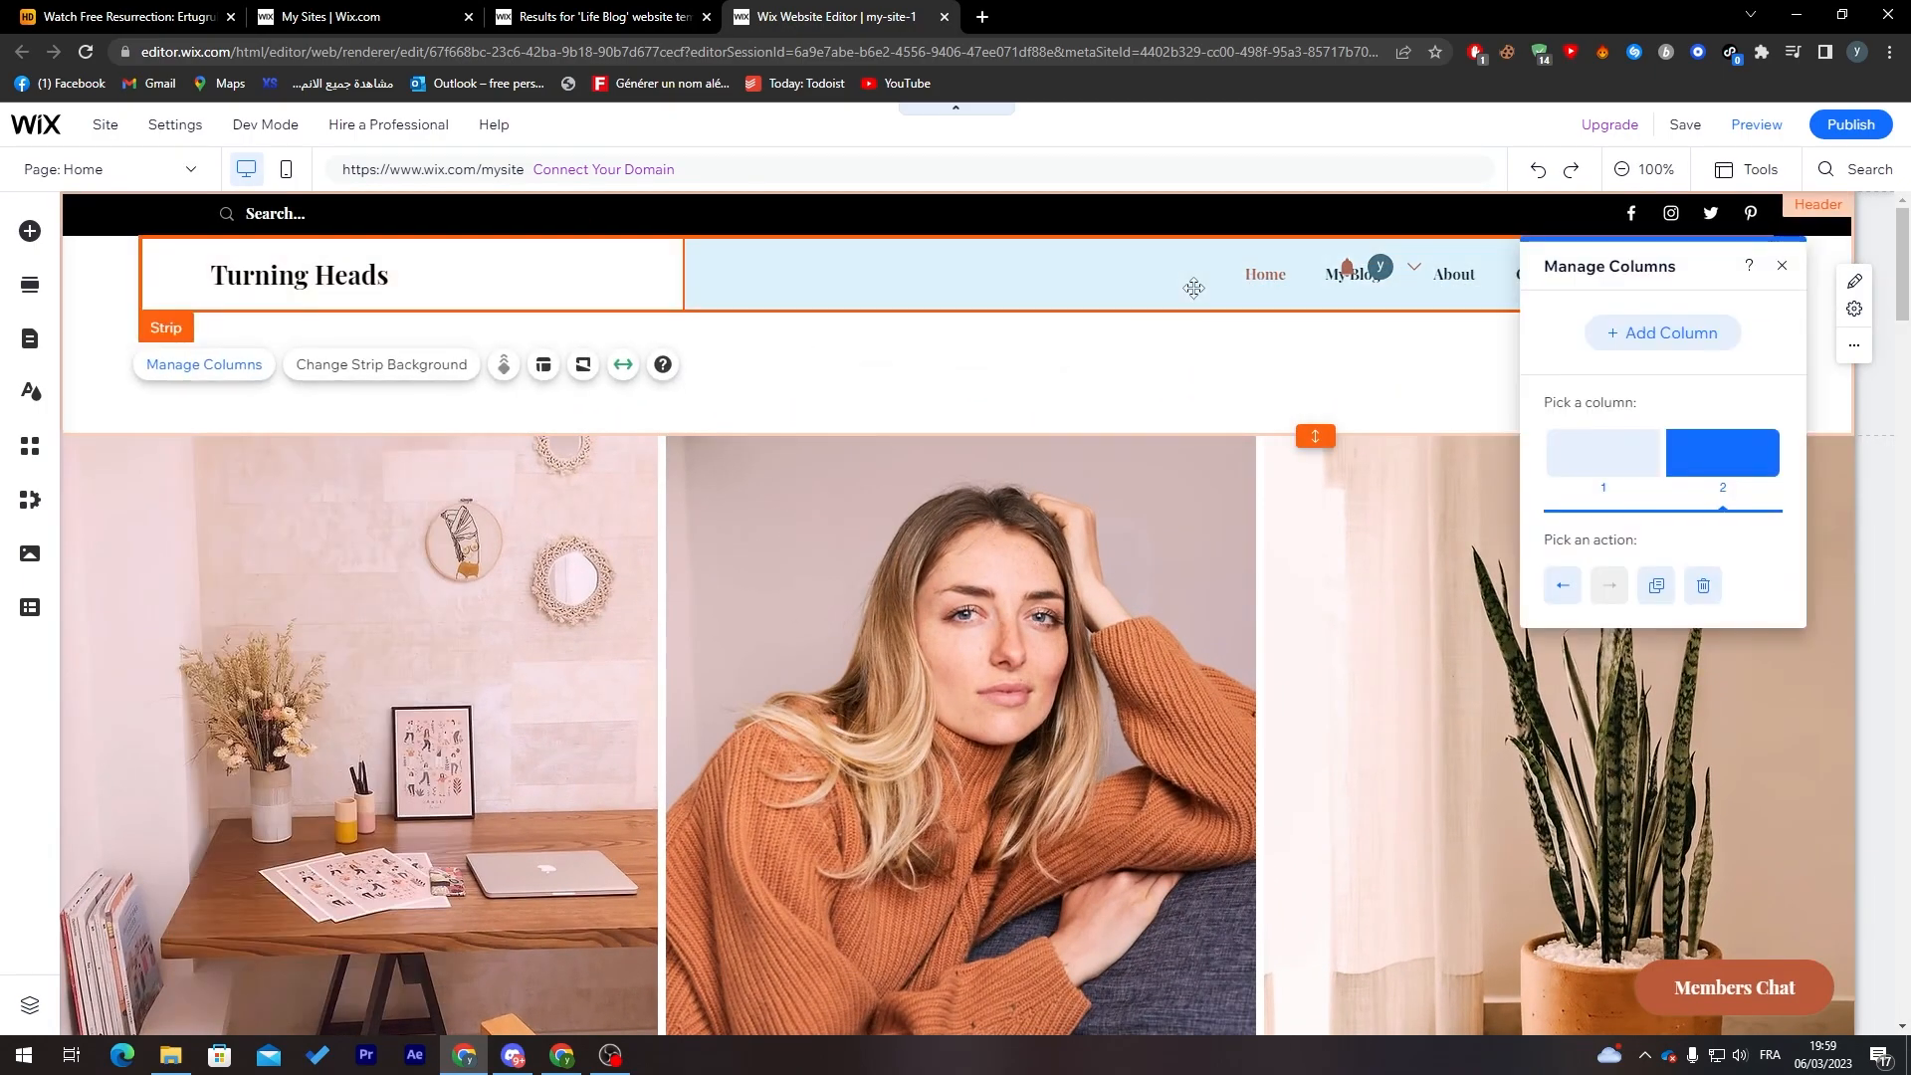
Step: Select the header's horizontal menu and open the management of its site pages
{"action": "left_click", "coordinate": [1263, 289]}
{"action": "left_click", "coordinate": [1265, 284]}
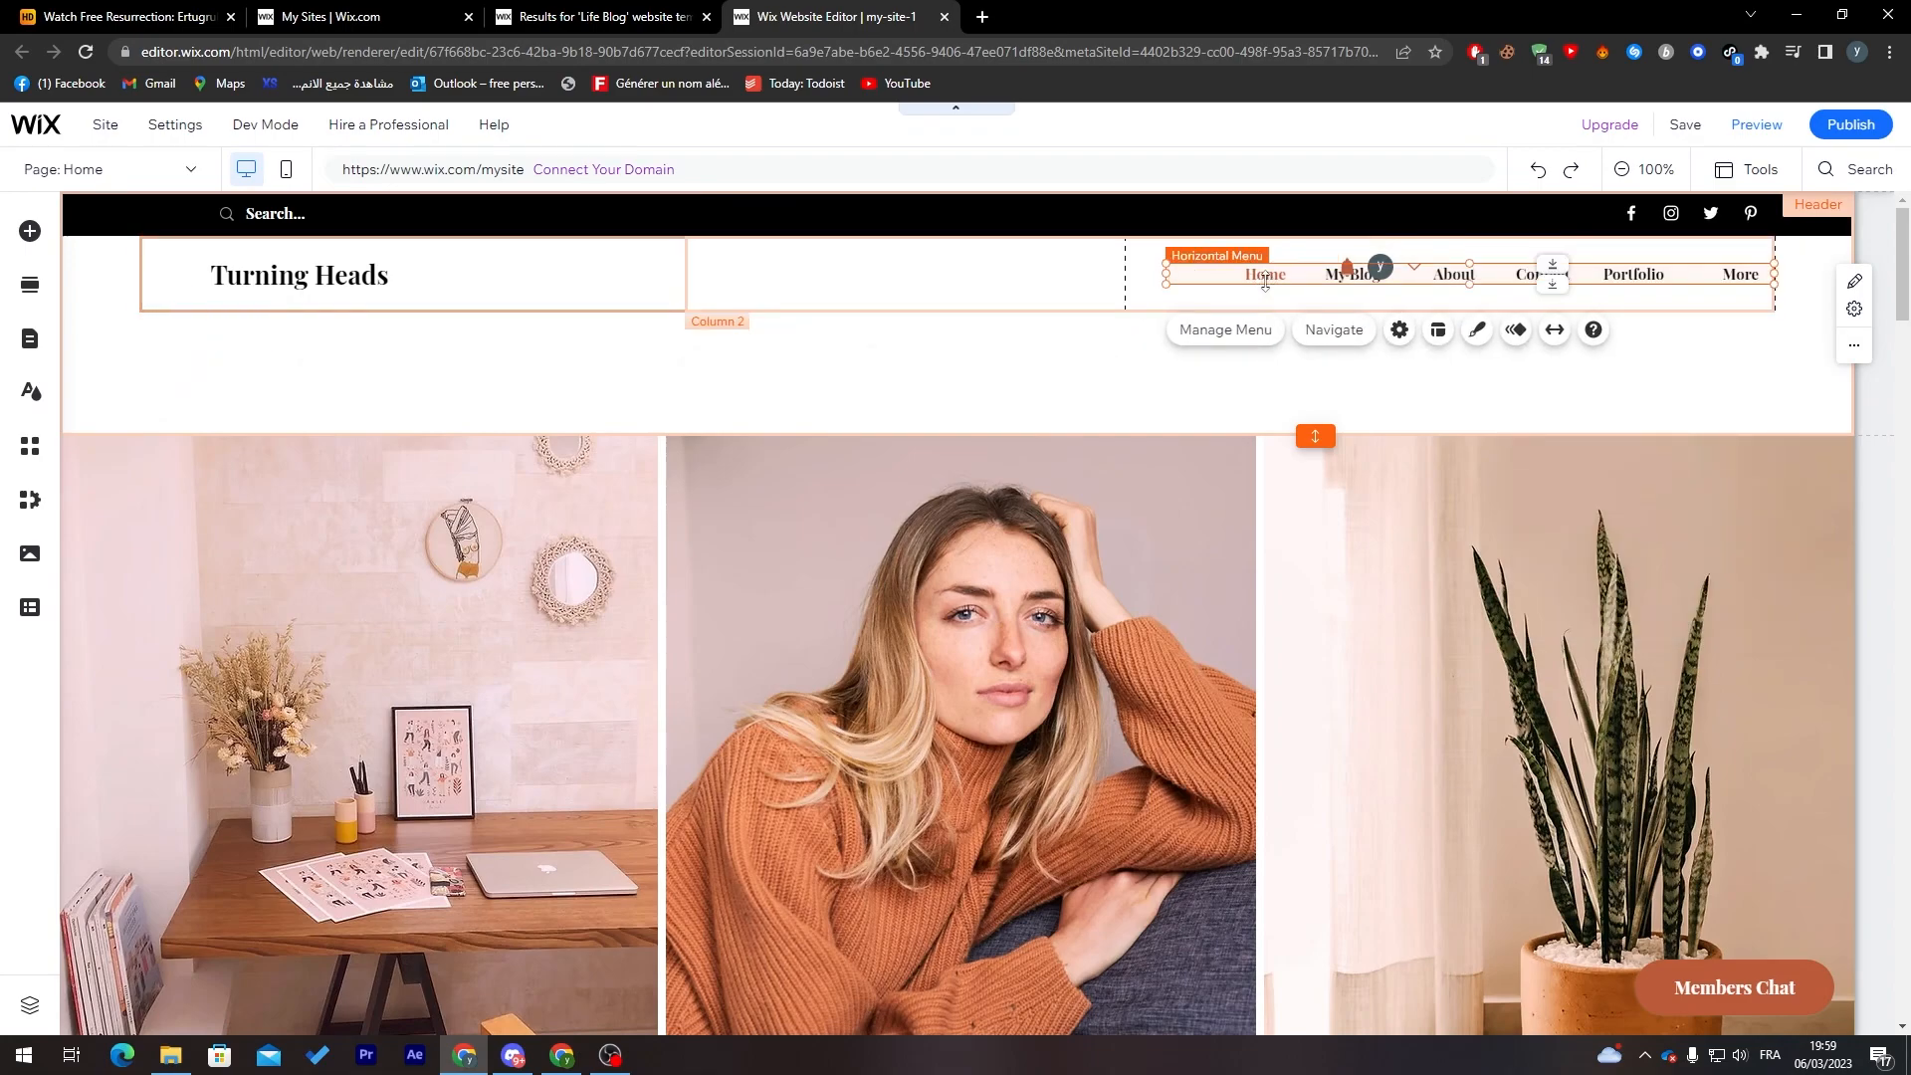
{"action": "left_click", "coordinate": [1233, 337]}
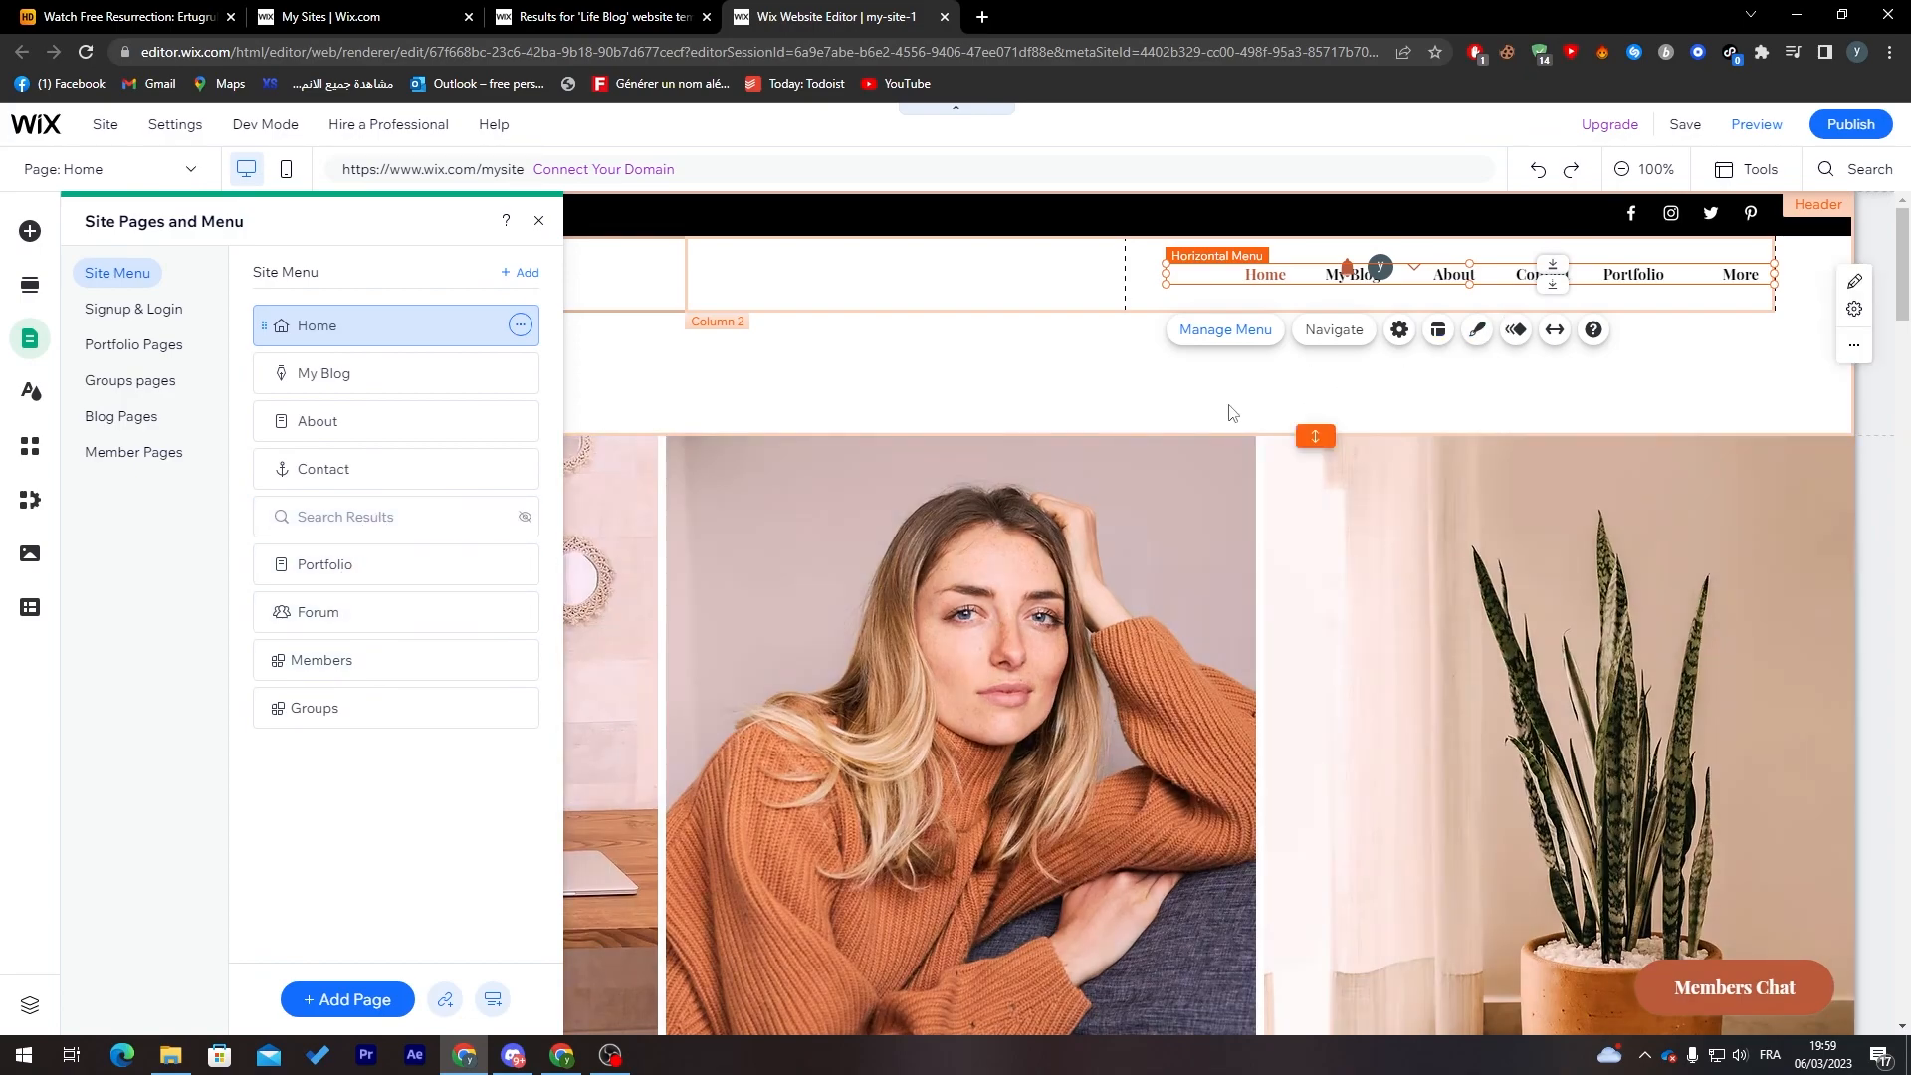
{"action": "left_click", "coordinate": [1740, 276]}
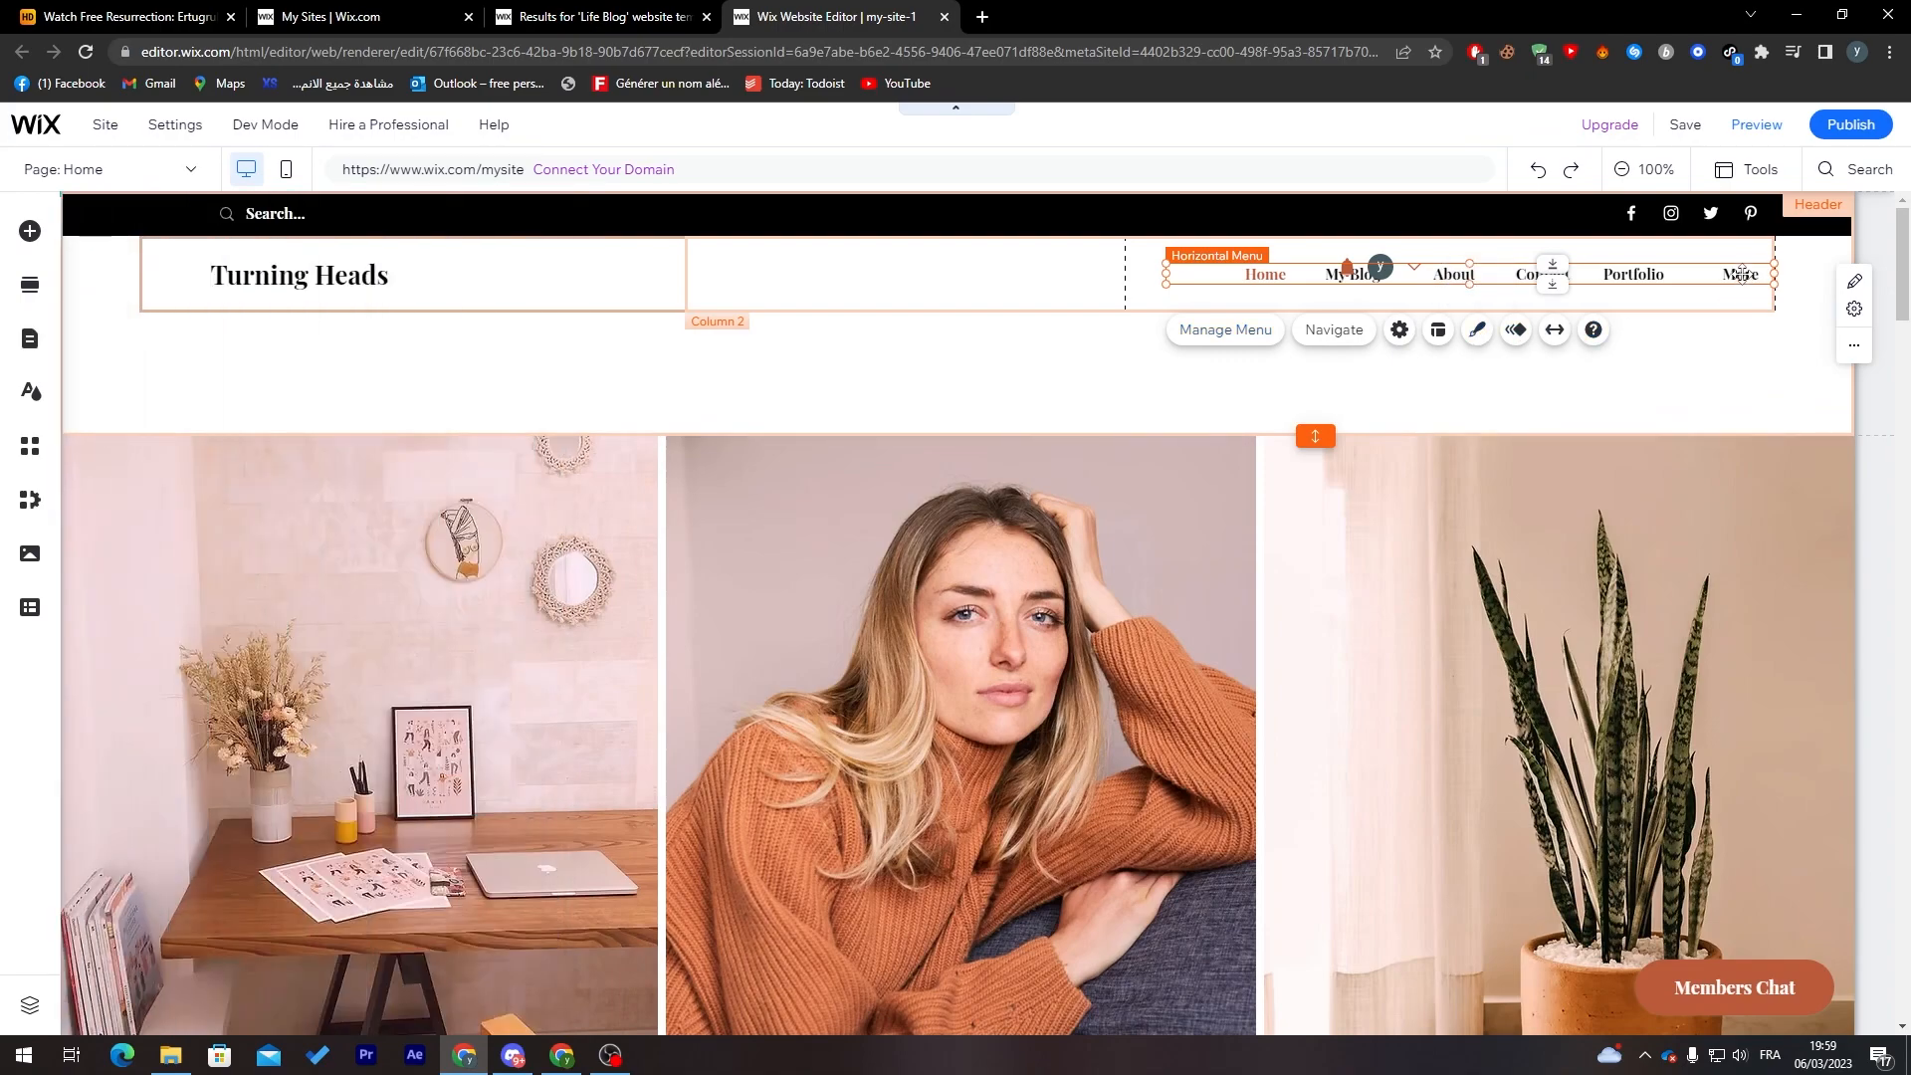
{"action": "left_click", "coordinate": [1225, 330]}
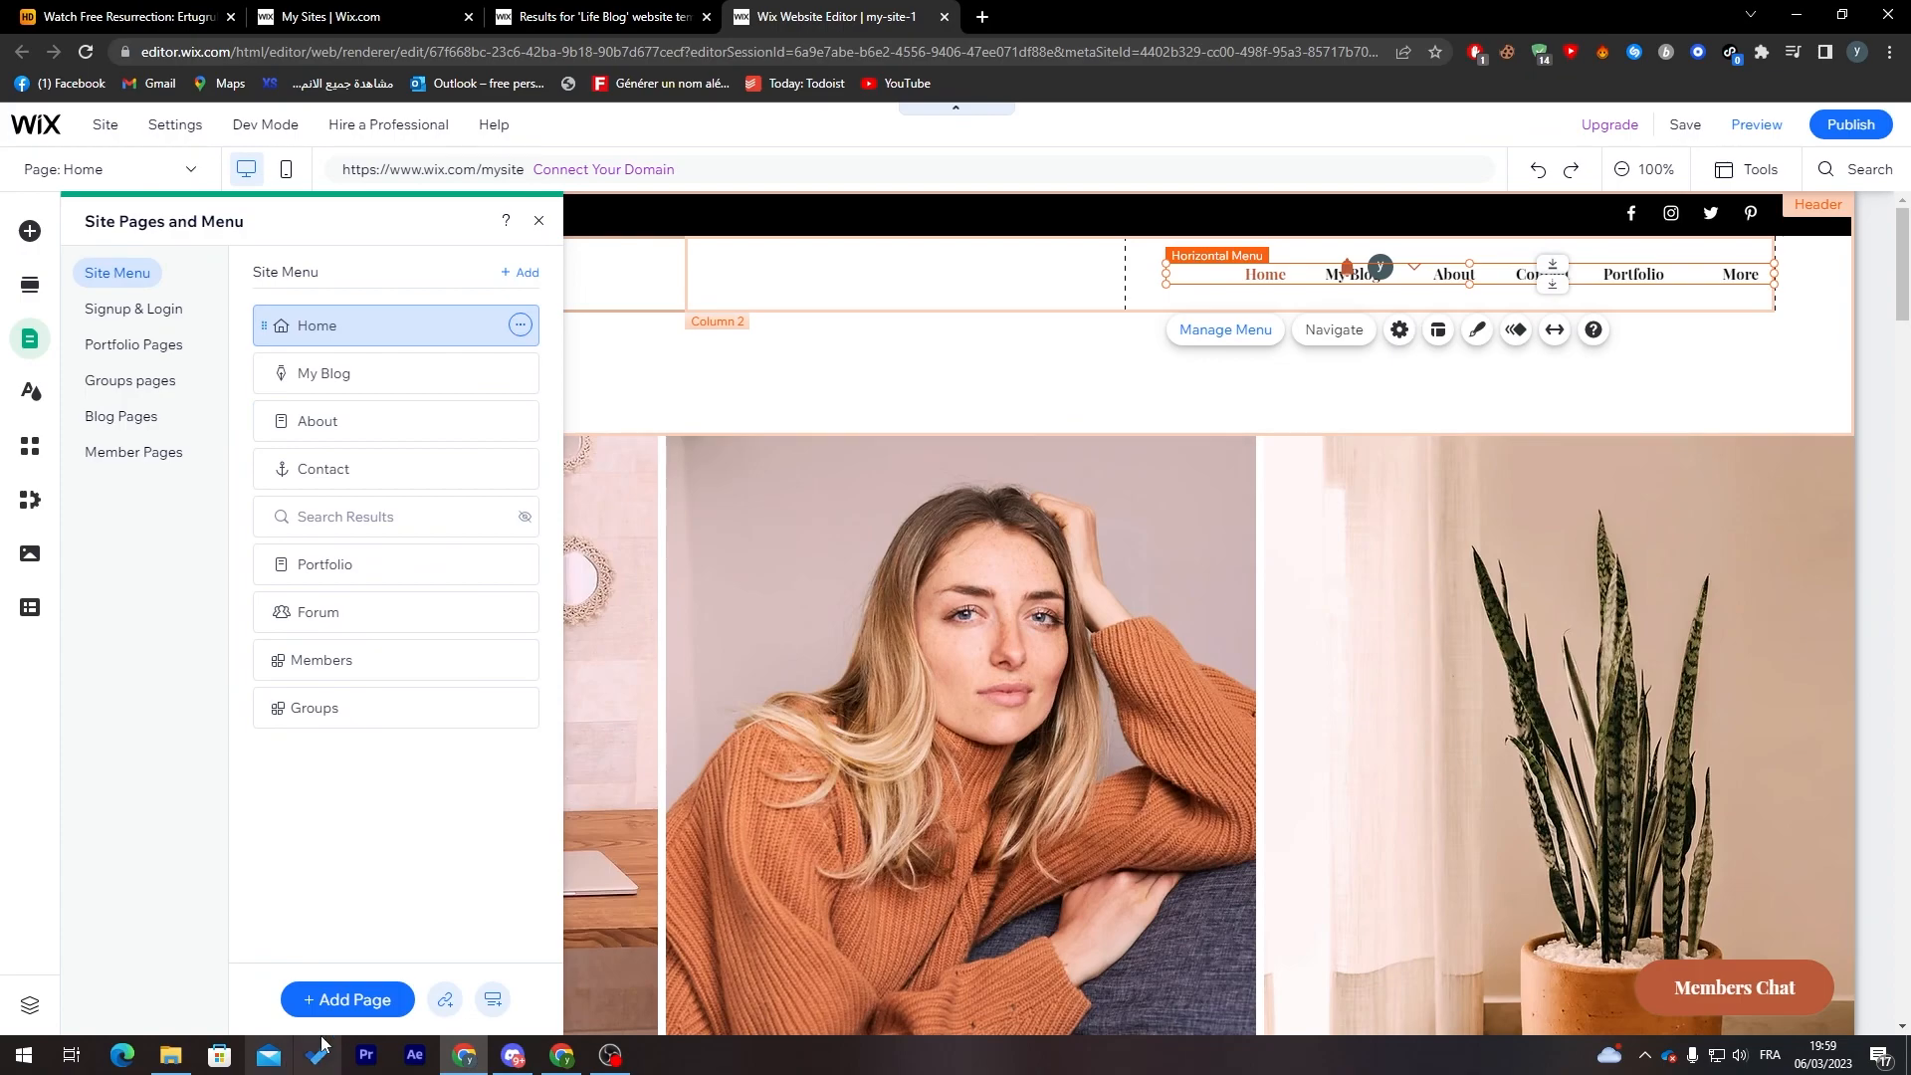
Step: Add a new page to the site using the Profile layout from the About page templates
{"action": "left_click", "coordinate": [344, 999]}
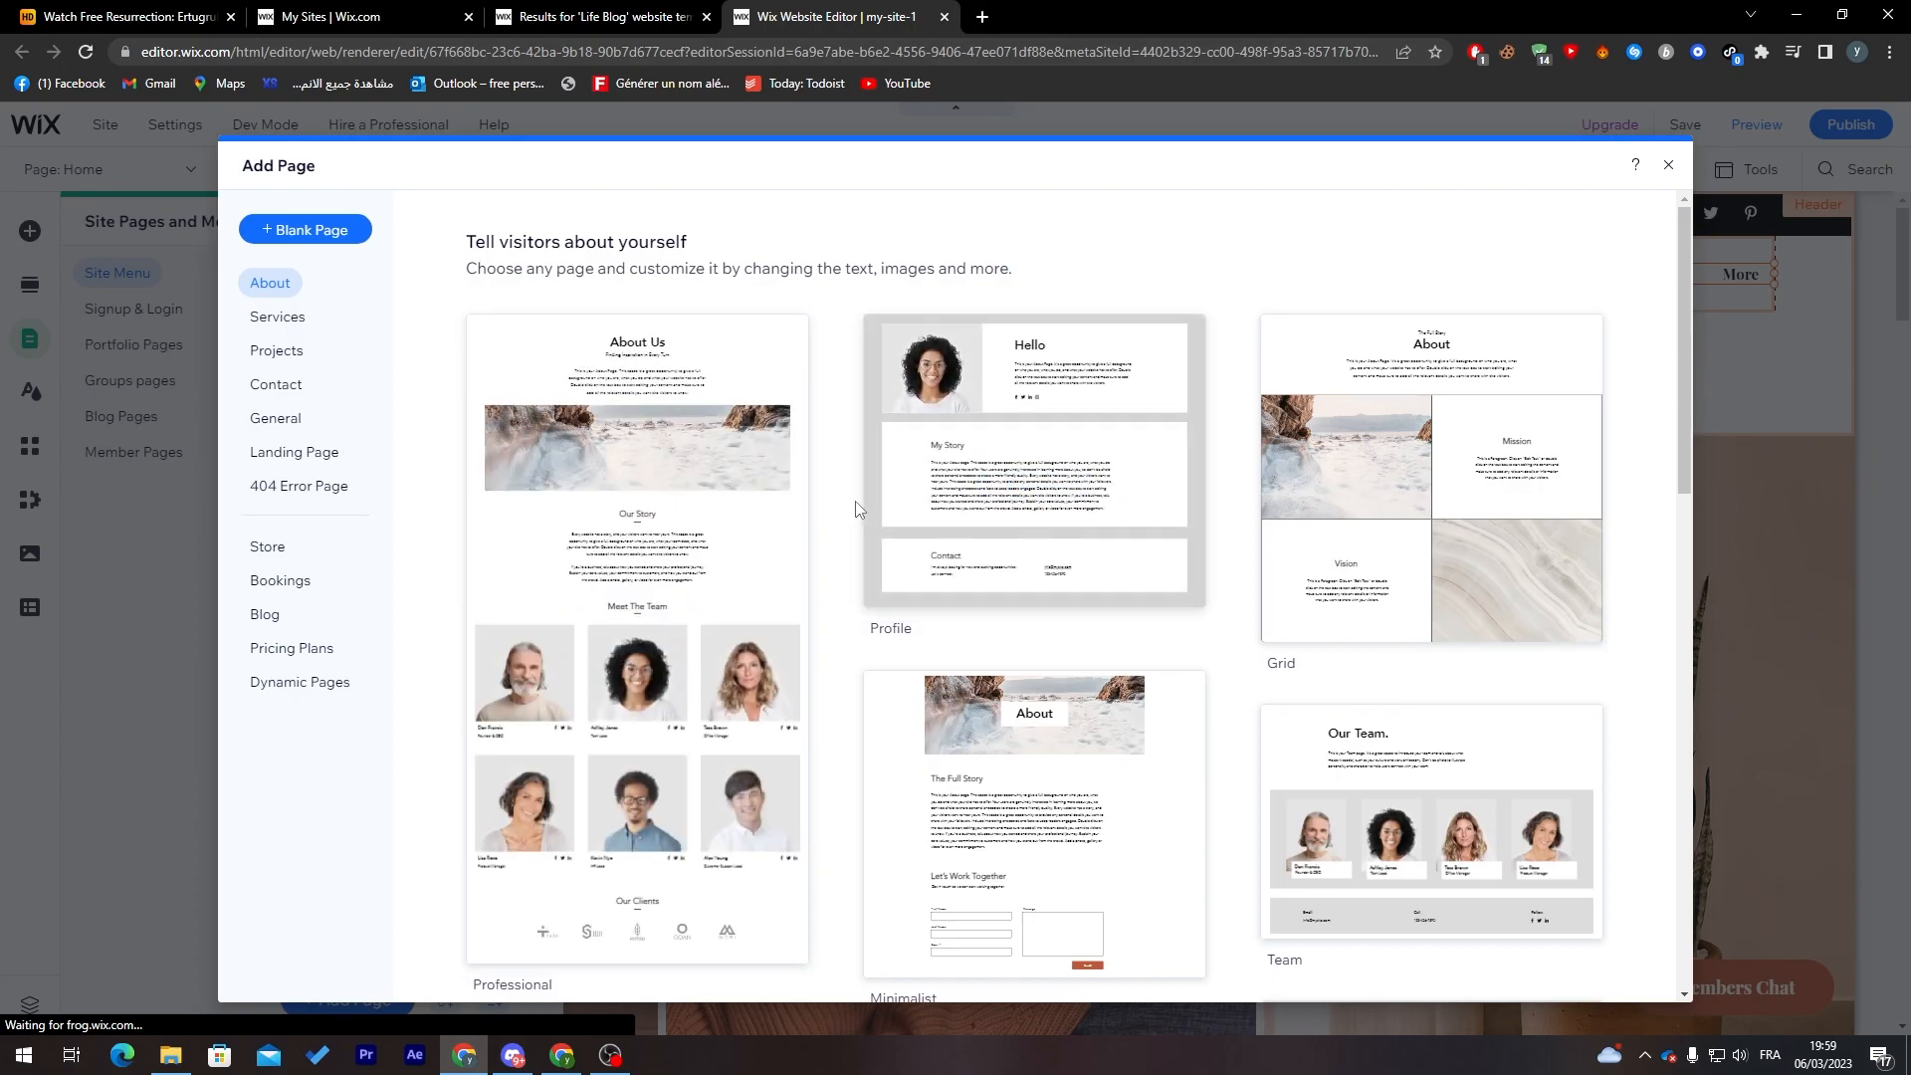
{"action": "left_click_drag", "start_coordinate": [1680, 362], "coordinate": [1622, 439]}
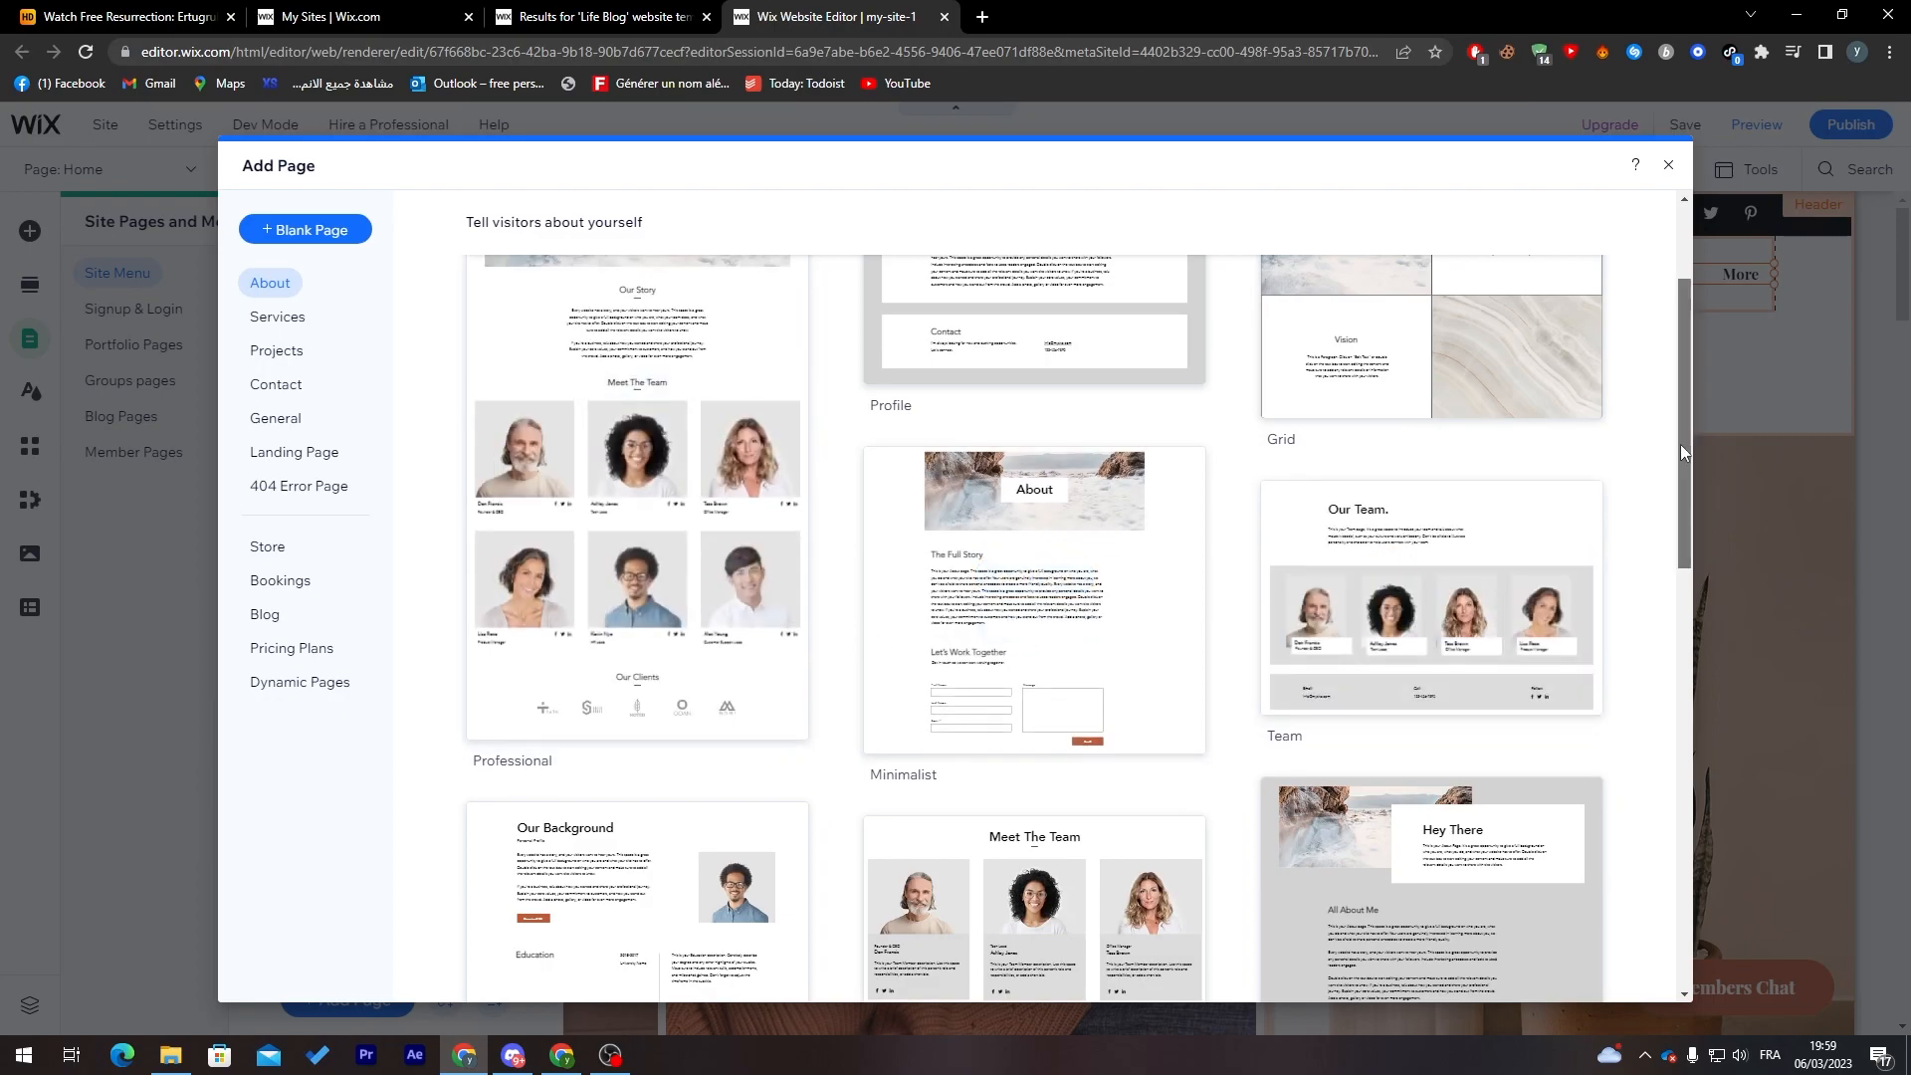
{"action": "left_click_drag", "start_coordinate": [1680, 444], "coordinate": [1680, 319]}
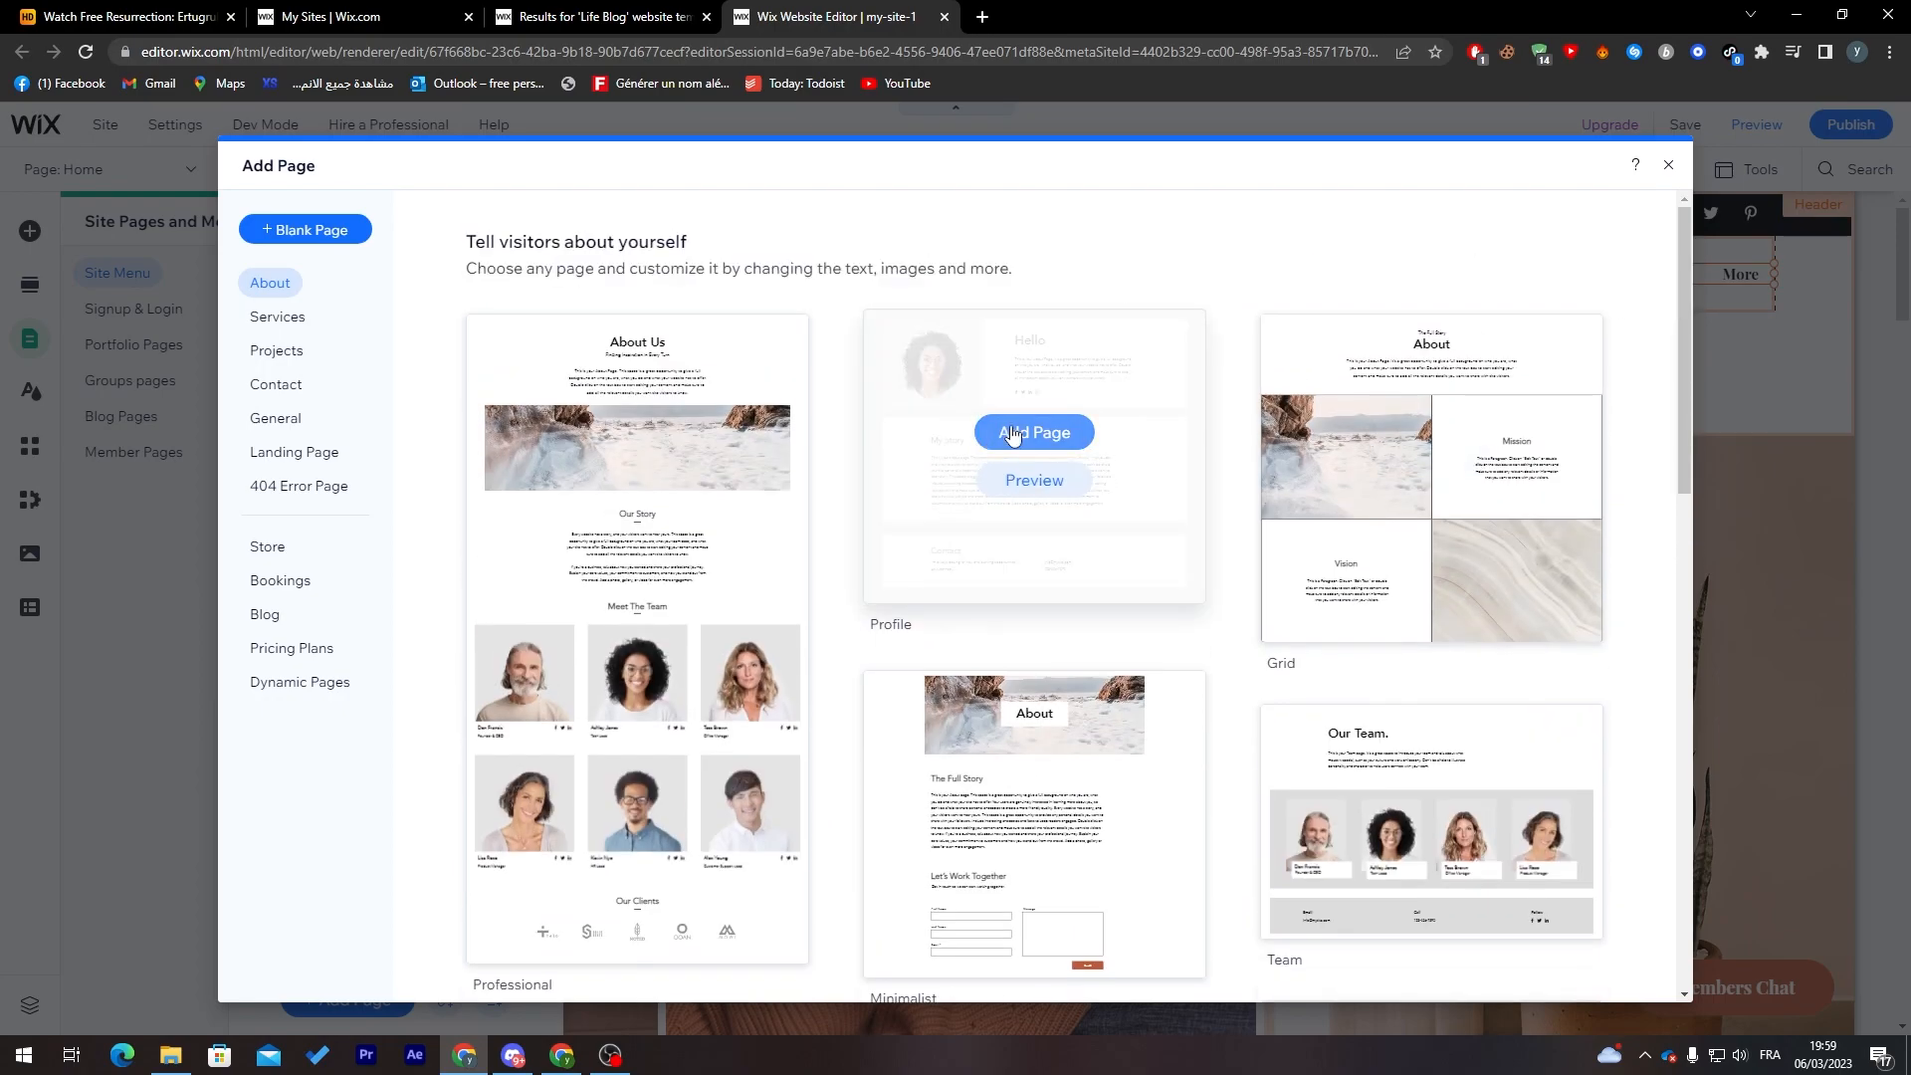
{"action": "left_click", "coordinate": [1018, 432]}
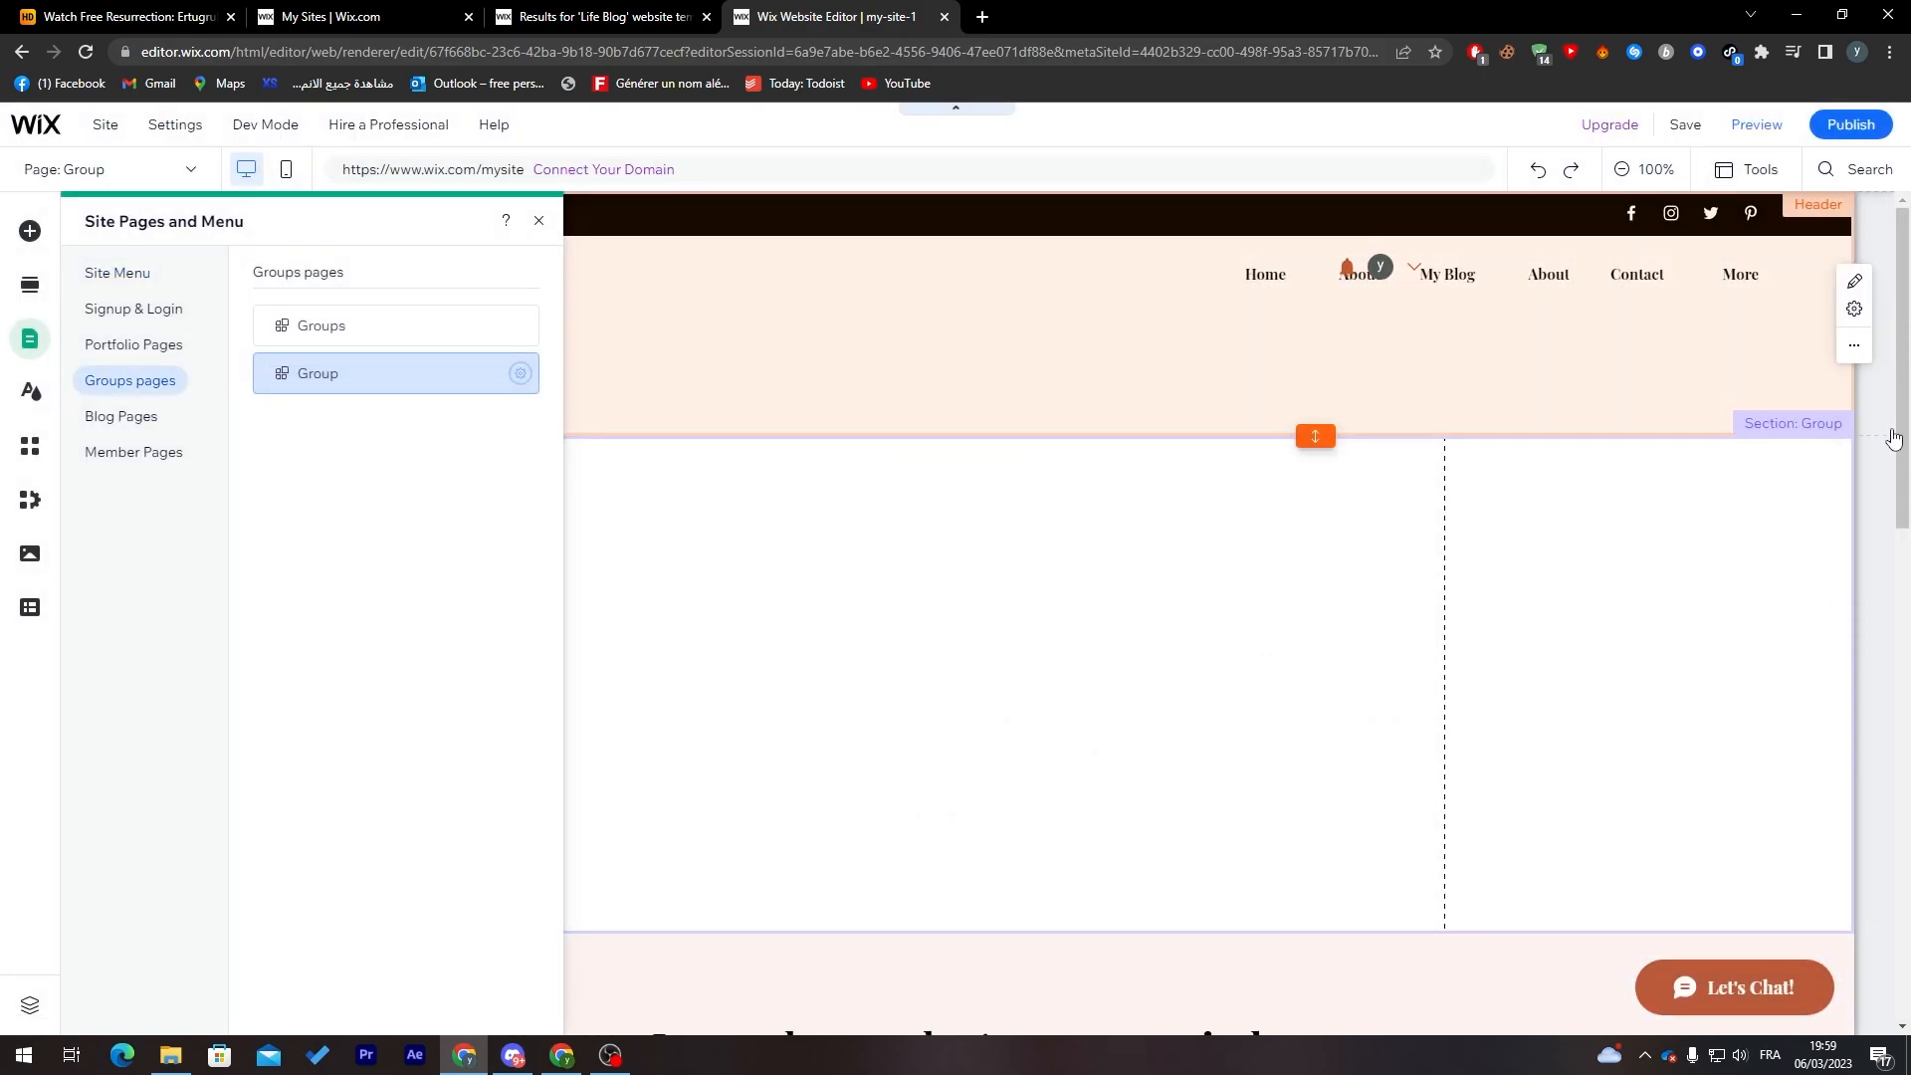
Step: Close the site pages list and review the layout of the Group page
{"action": "scroll", "coordinate": [1901, 463], "scroll_direction": "down", "scroll_amount": 5}
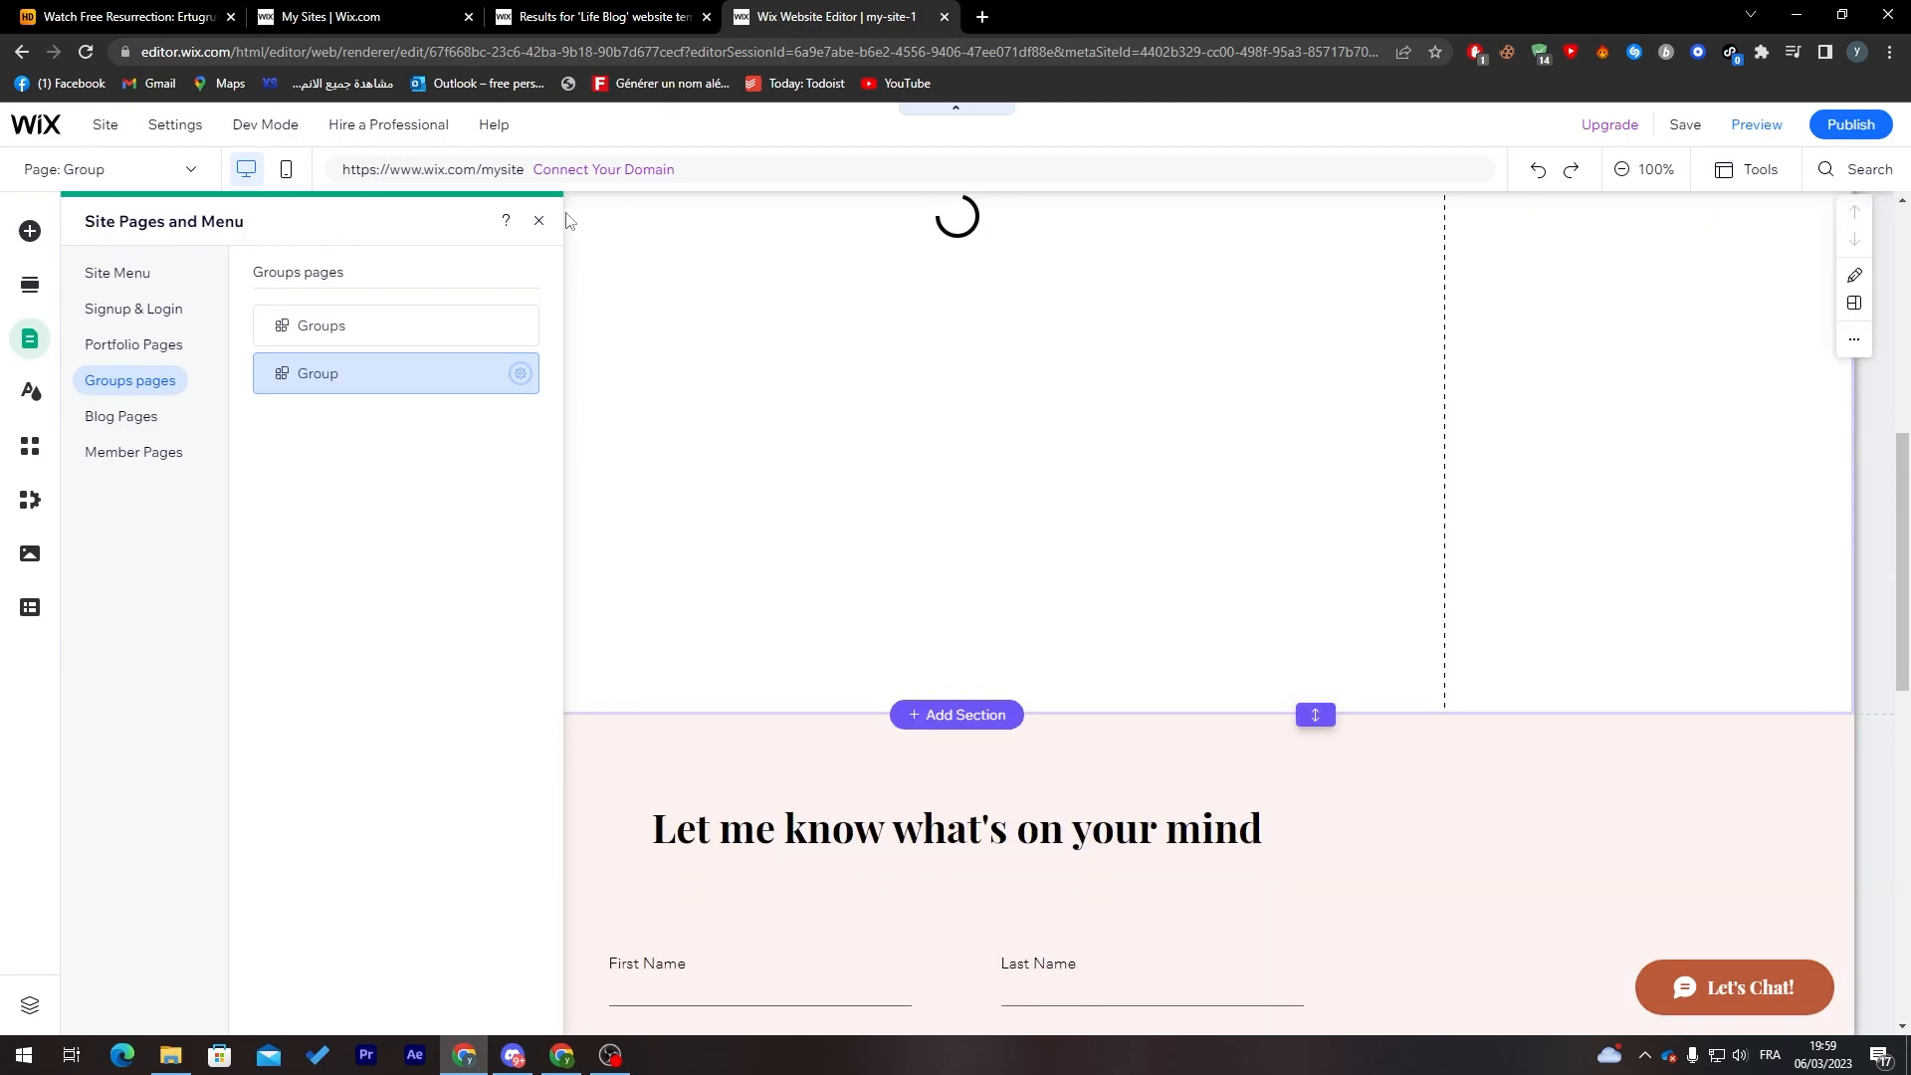
{"action": "left_click", "coordinate": [538, 221]}
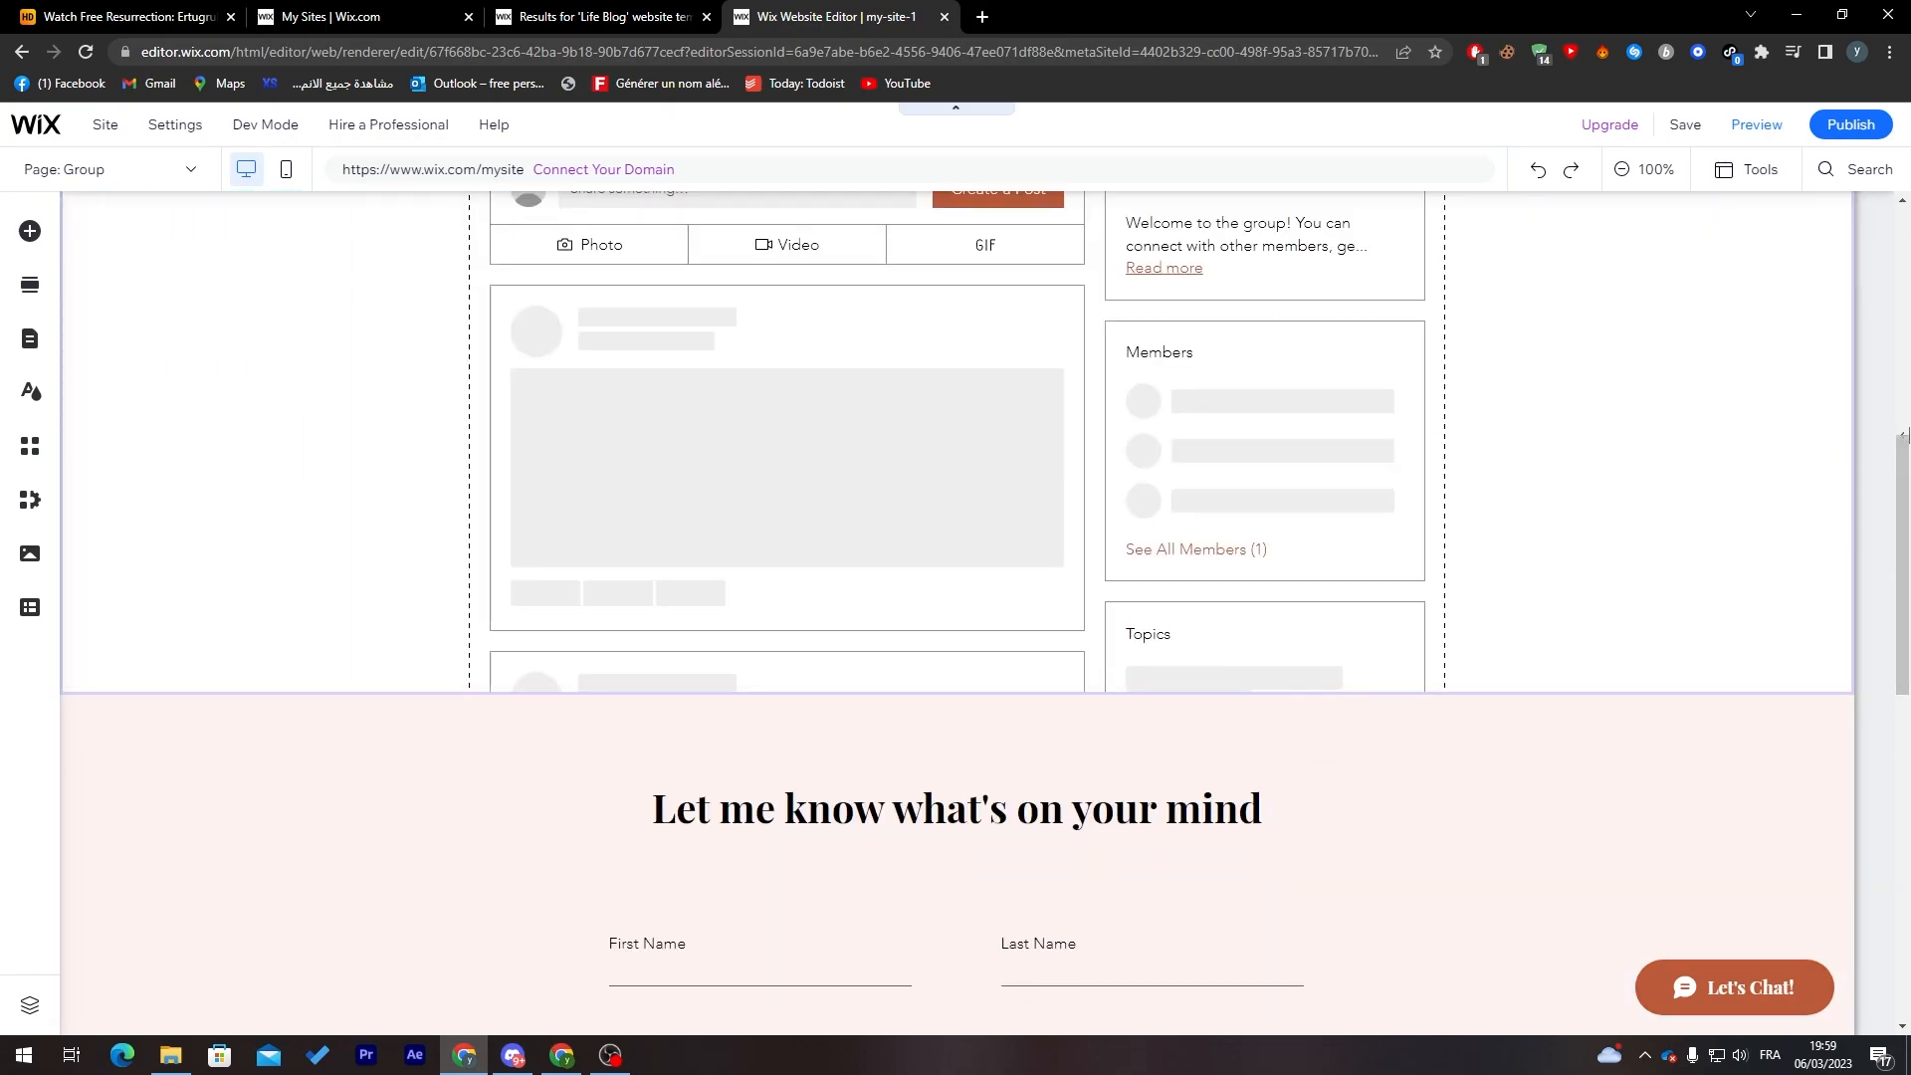
{"action": "left_click_drag", "start_coordinate": [1898, 500], "coordinate": [1859, 305]}
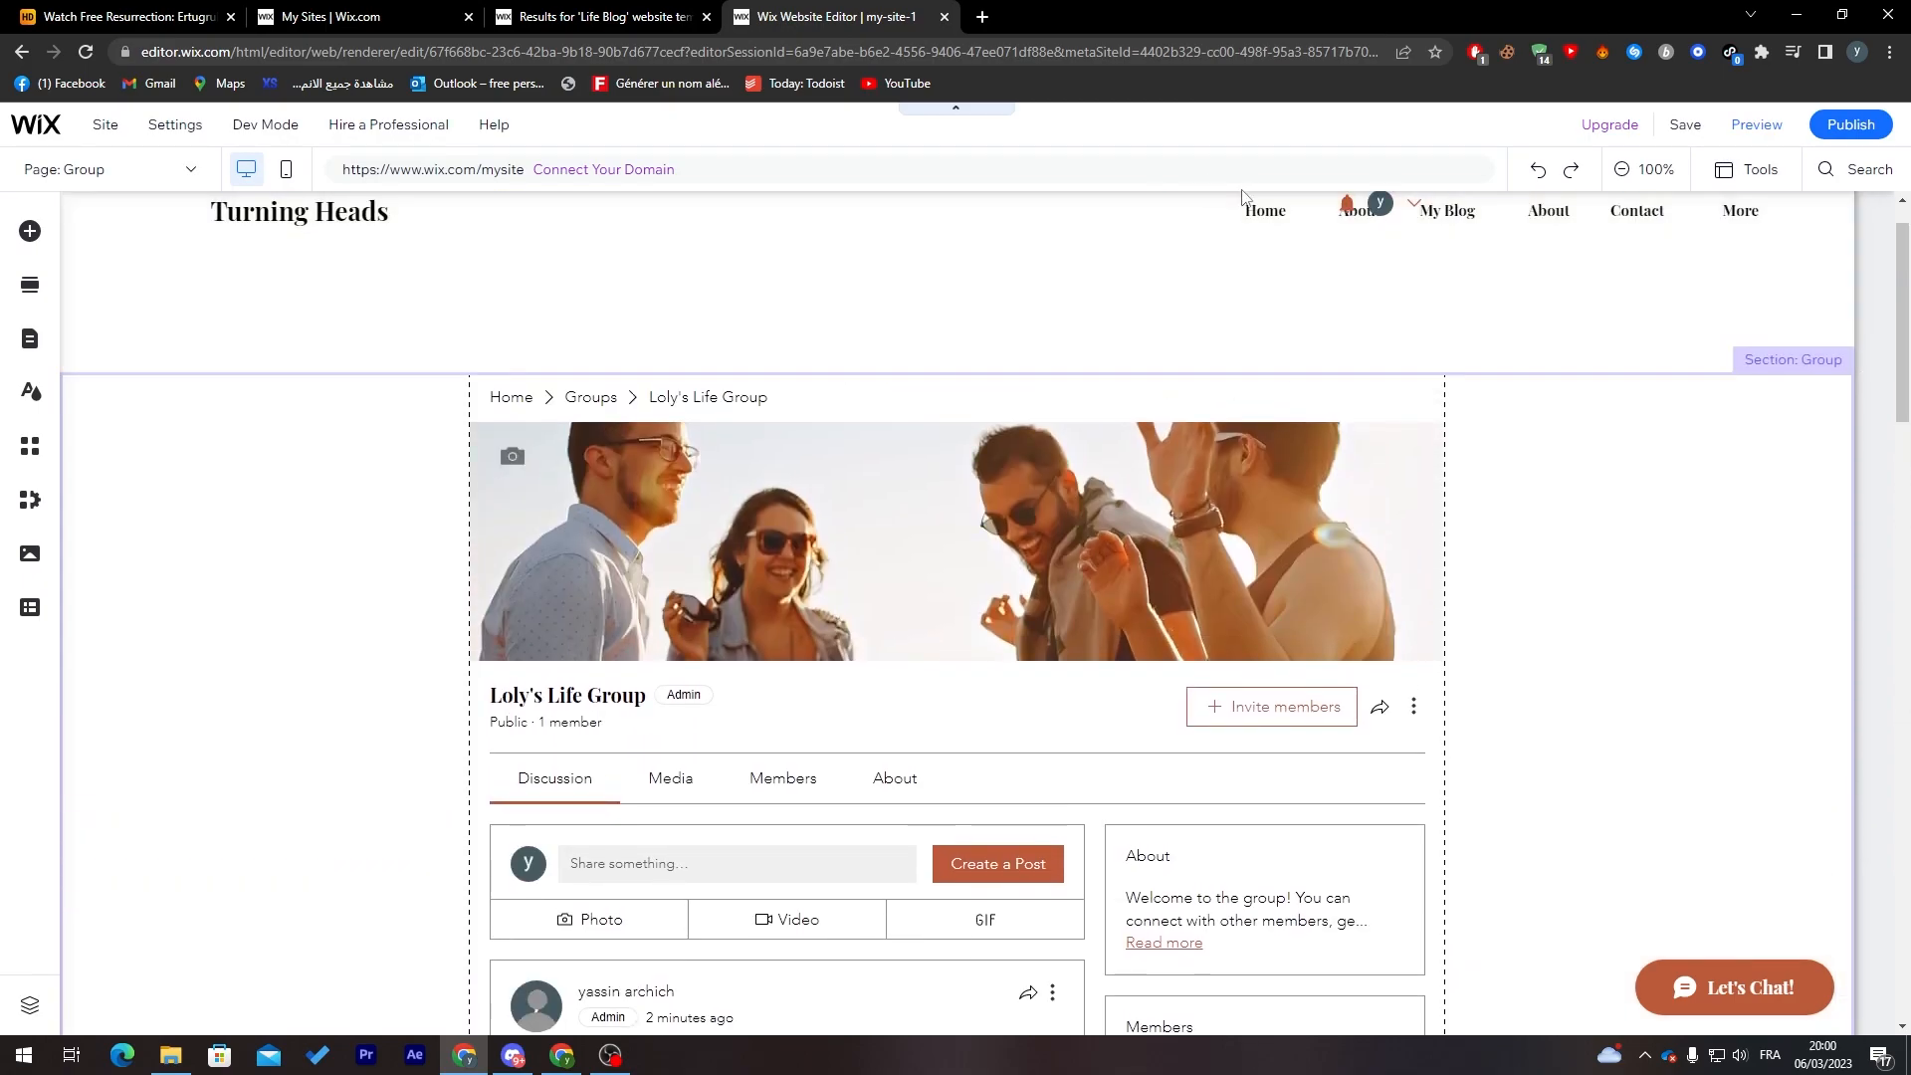
Step: Switch to the Home page and review its welcome section, blog posts and subscription form
{"action": "left_click", "coordinate": [156, 171]}
{"action": "left_click", "coordinate": [104, 314]}
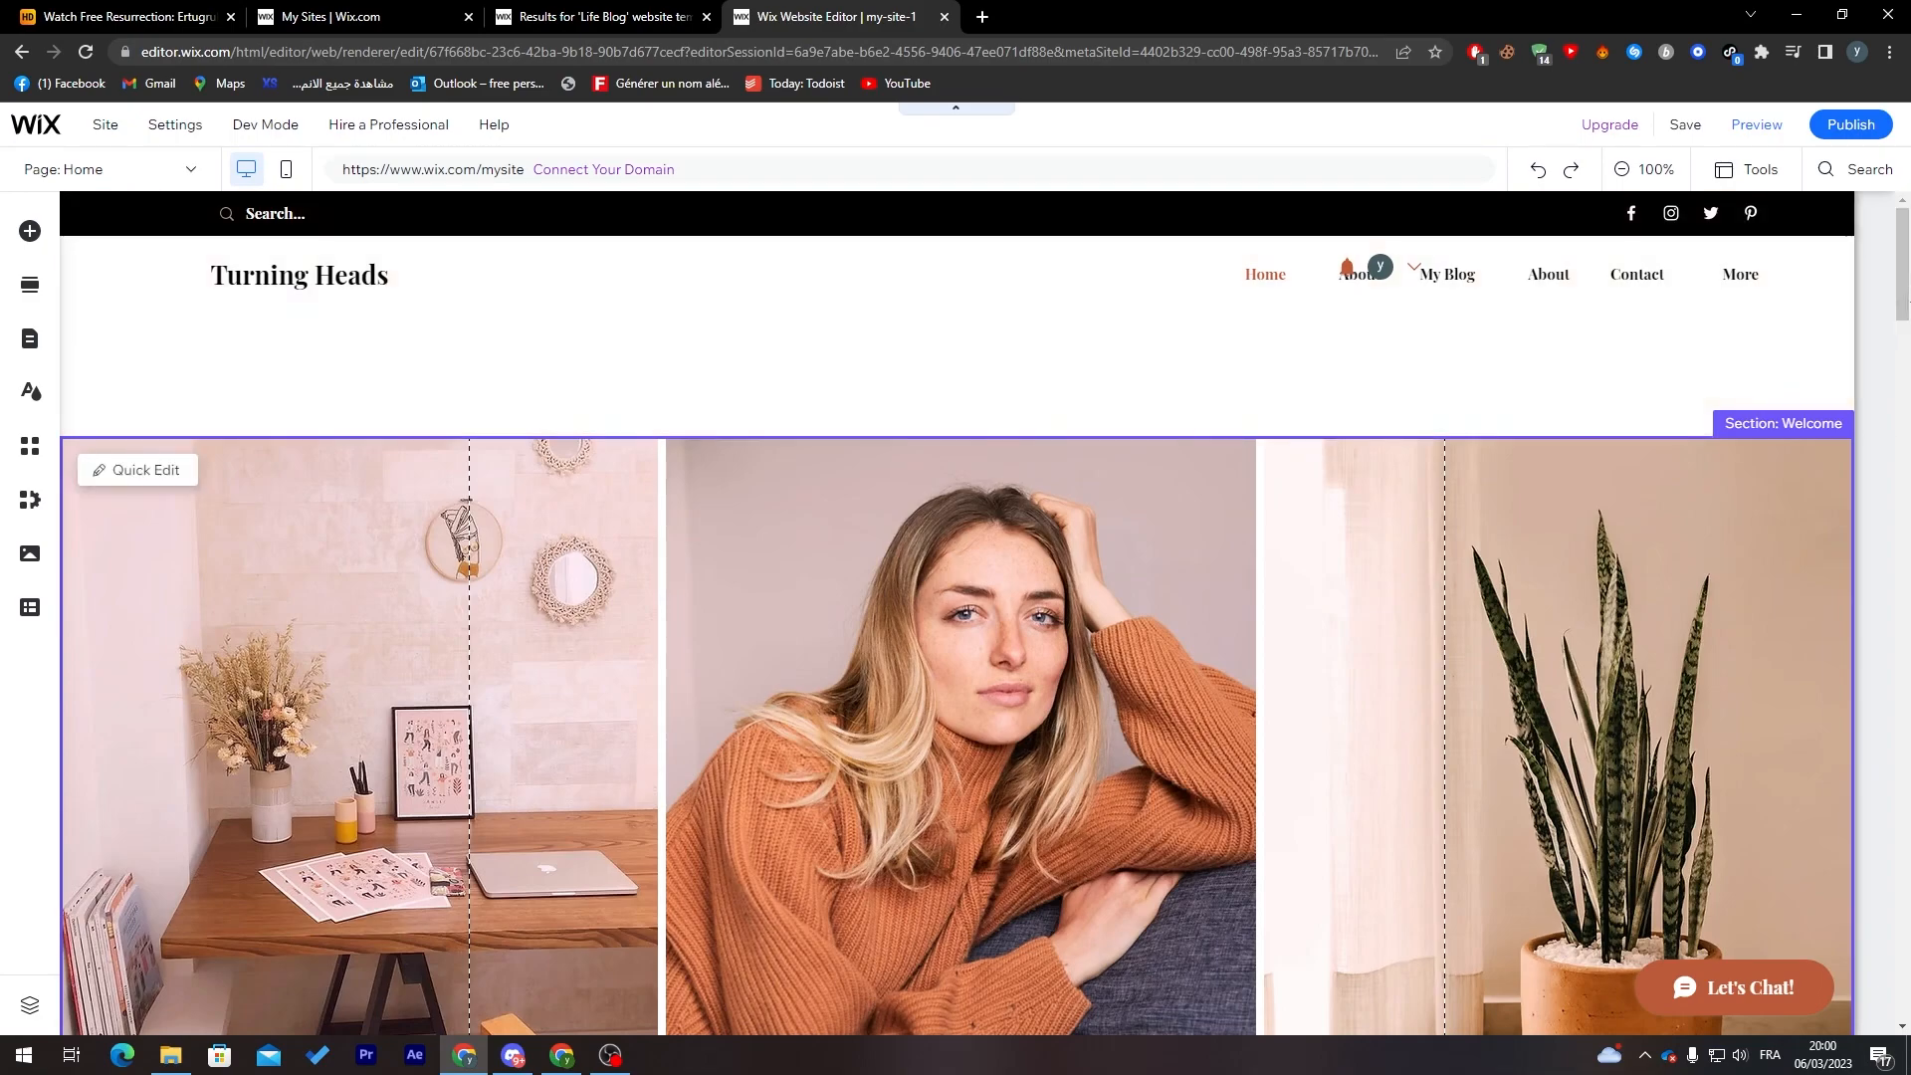
{"action": "left_click_drag", "start_coordinate": [1903, 298], "coordinate": [1865, 325]}
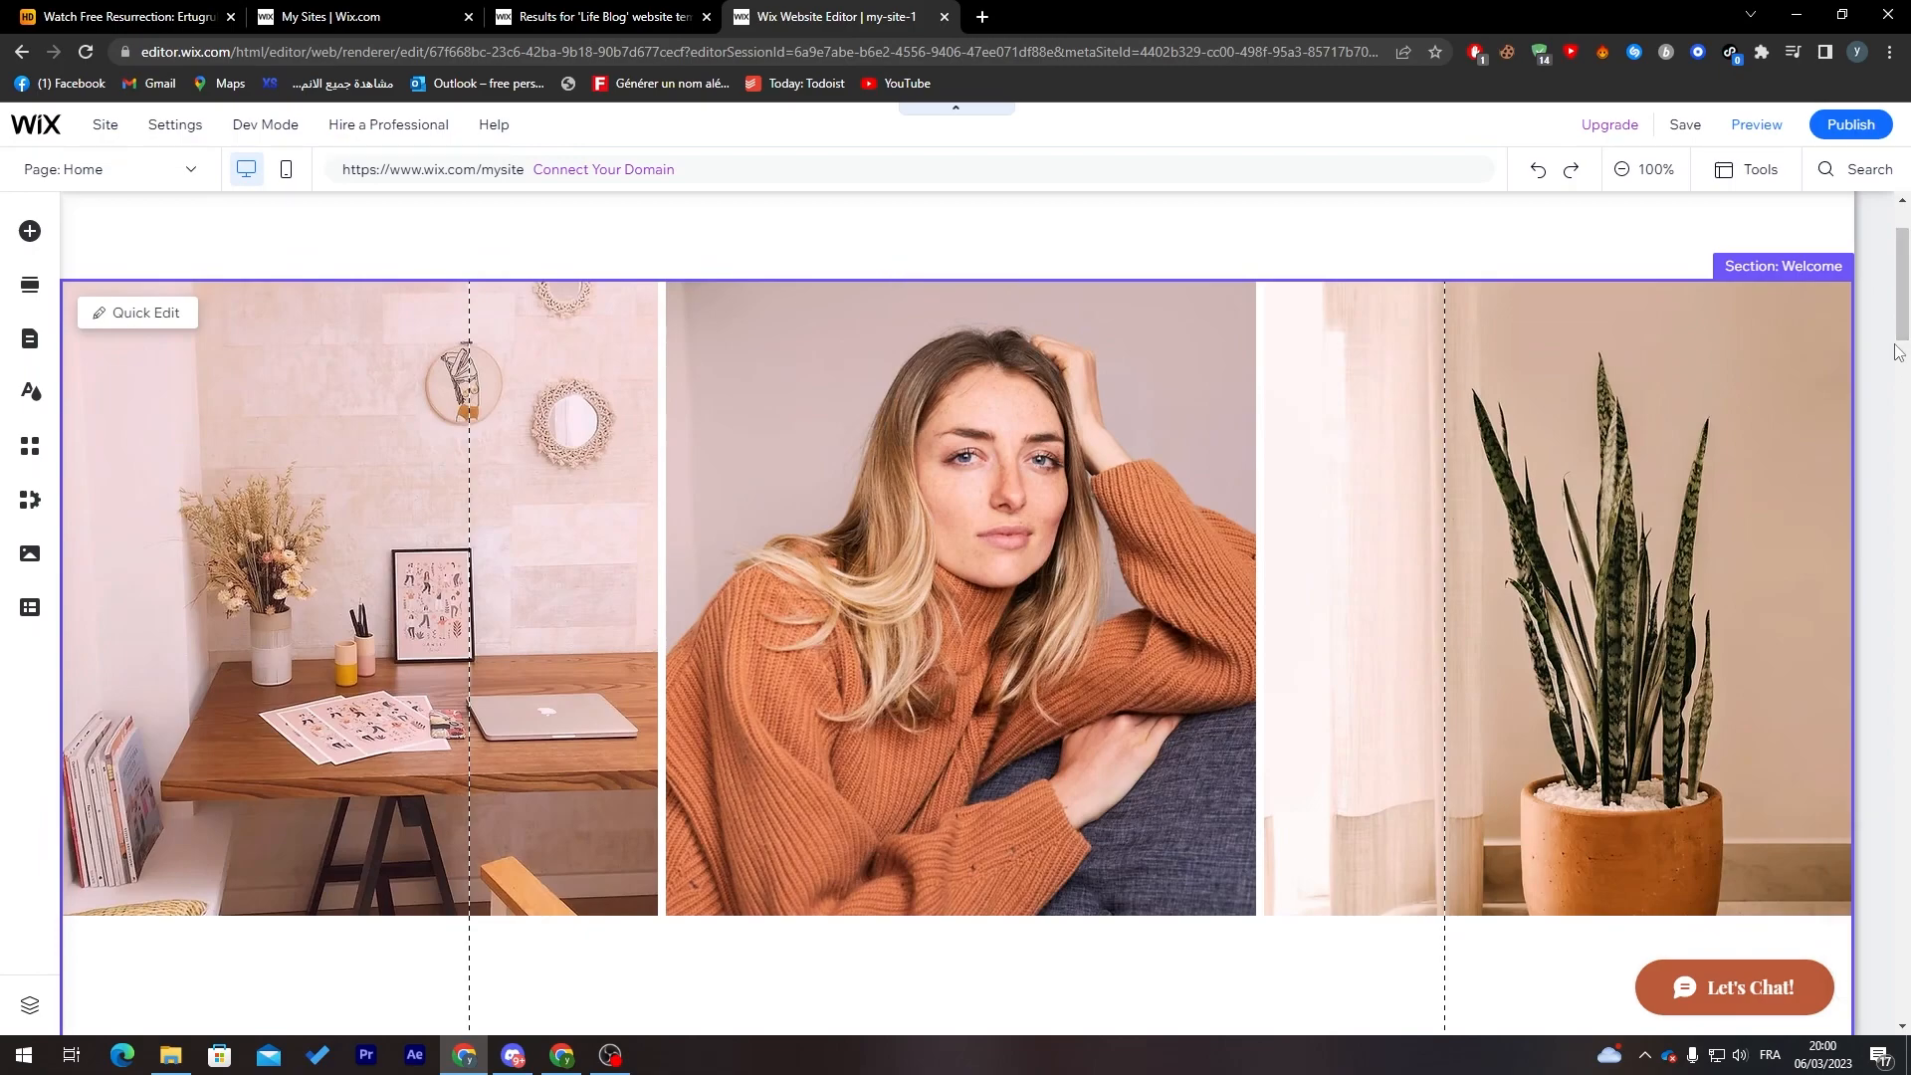
{"action": "scroll", "coordinate": [1866, 466], "scroll_direction": "down", "scroll_amount": 5}
{"action": "scroll", "coordinate": [1865, 466], "scroll_direction": "down", "scroll_amount": 4}
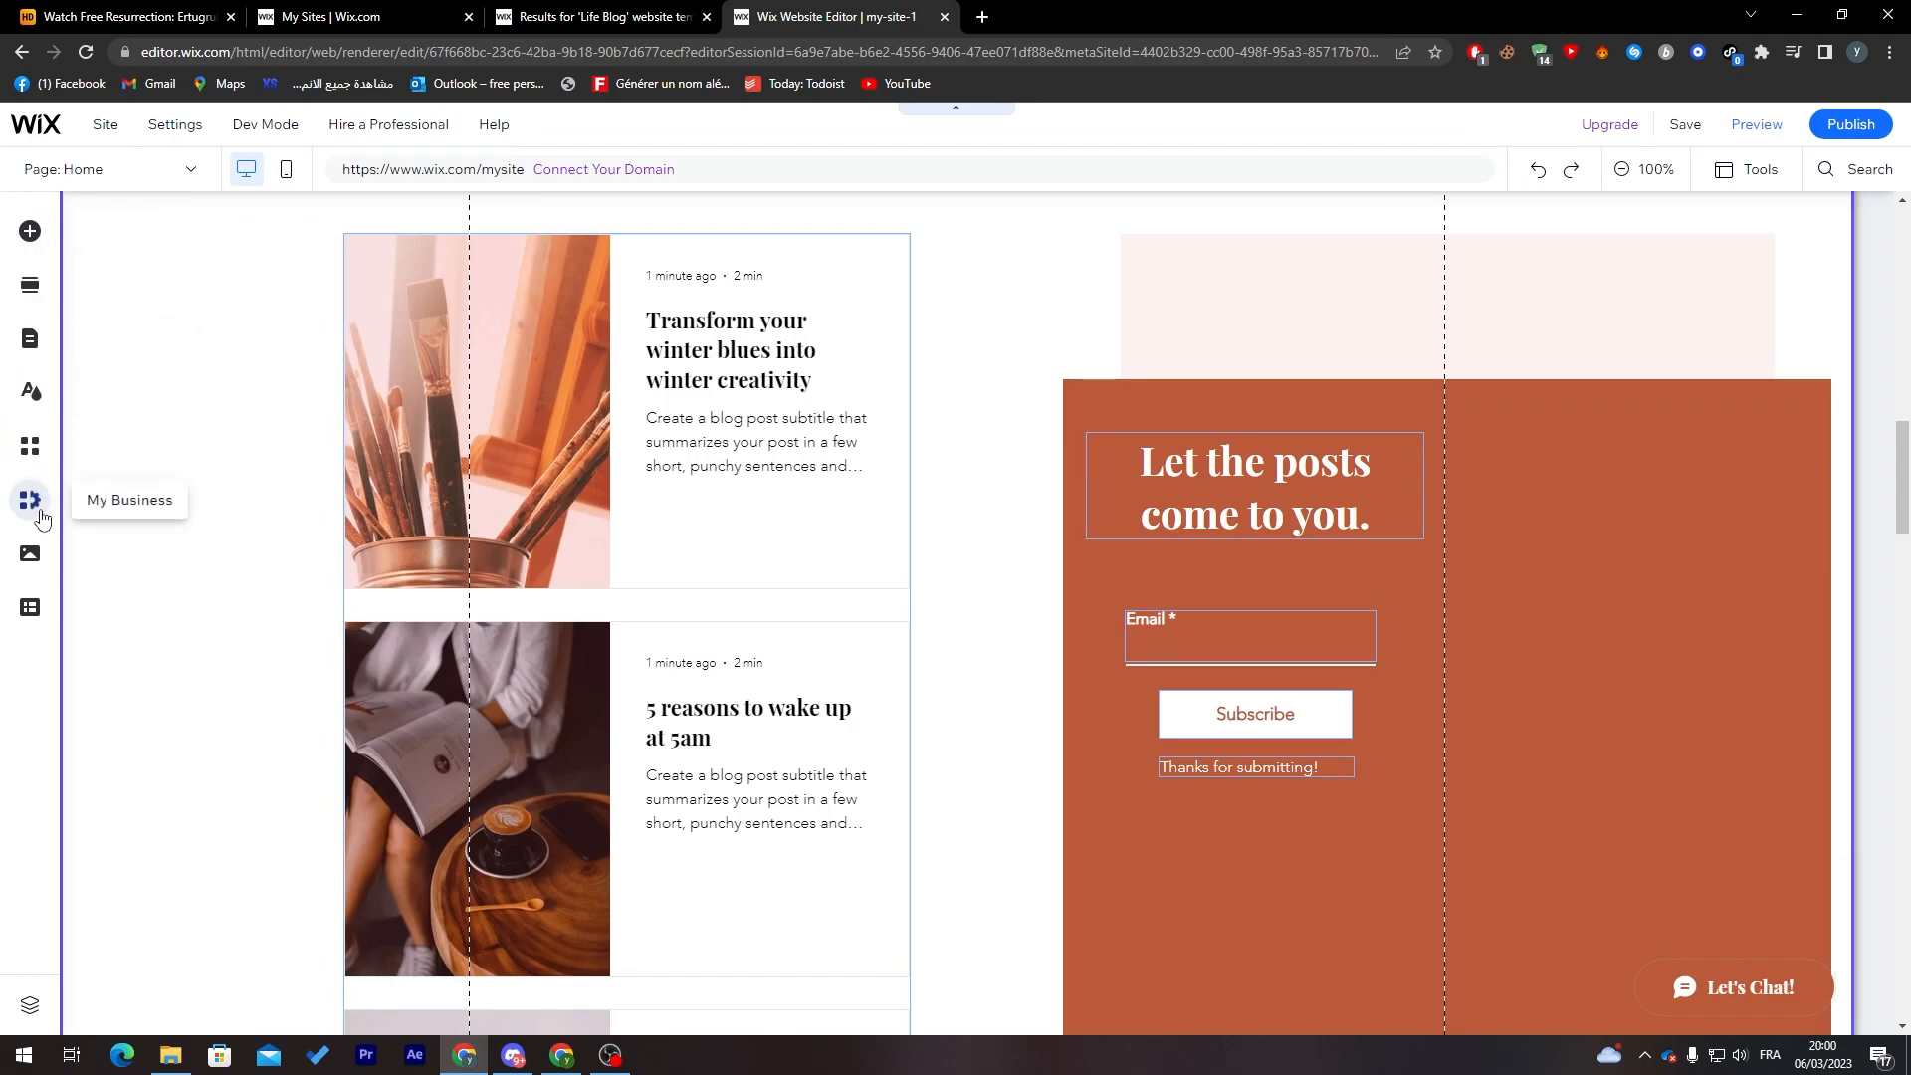
Step: Browse the blog elements available to add, including post lists, recent posts, category menu, tag cloud and archive
{"action": "left_click", "coordinate": [129, 253]}
{"action": "left_click", "coordinate": [279, 339]}
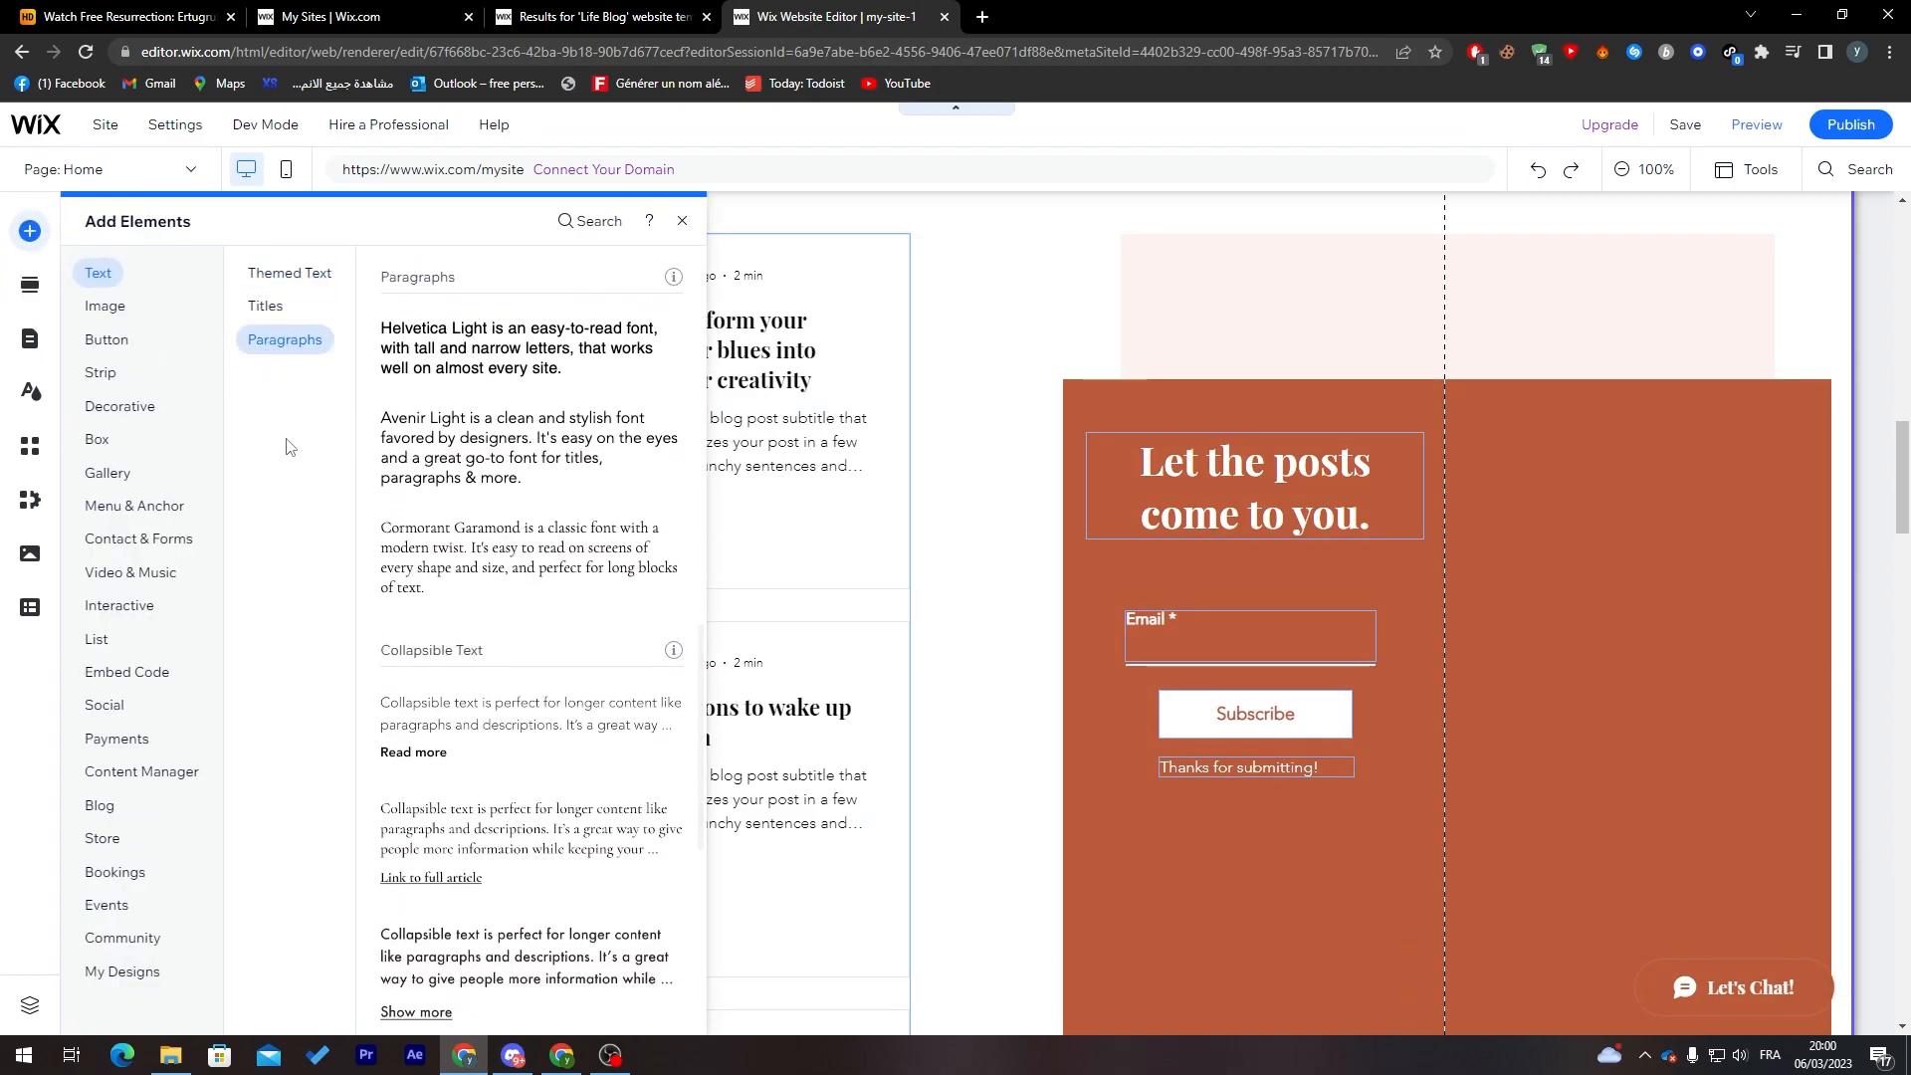
{"action": "left_click", "coordinate": [109, 809]}
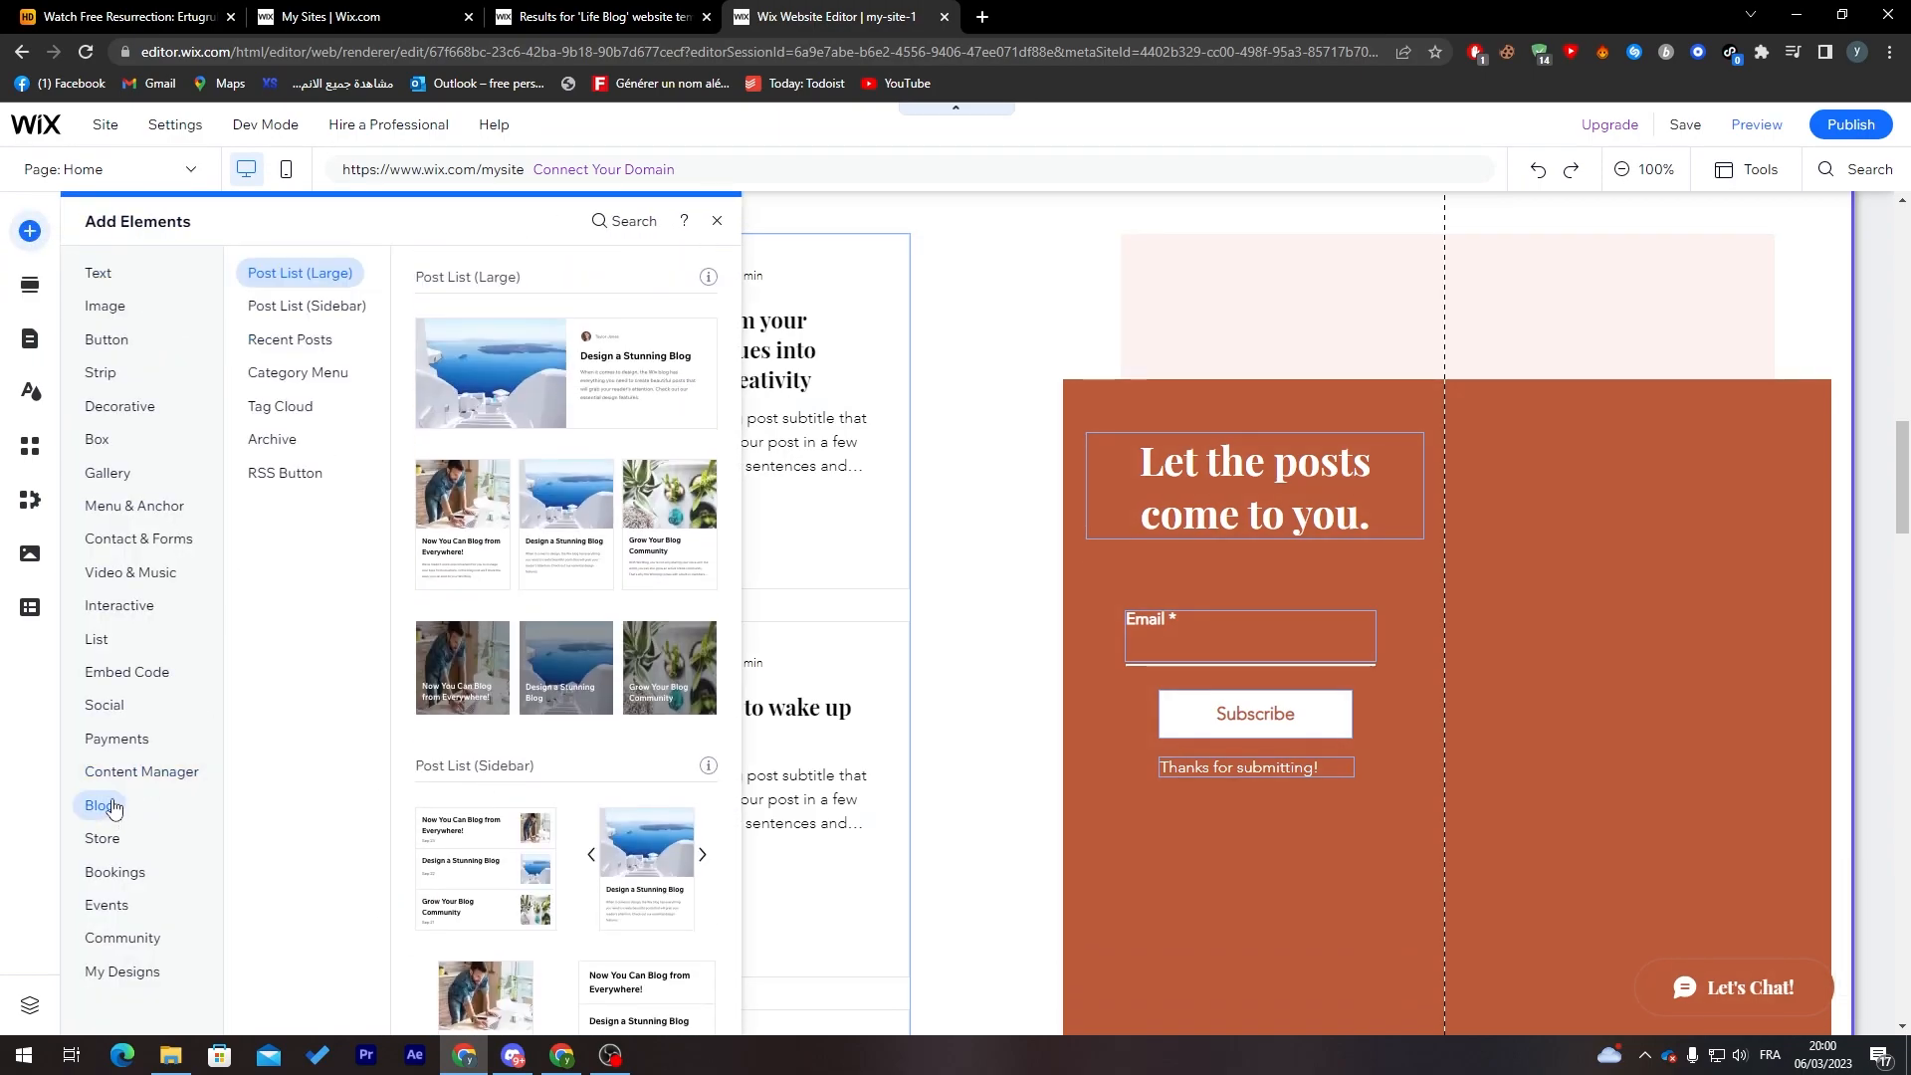
{"action": "left_click", "coordinate": [231, 339]}
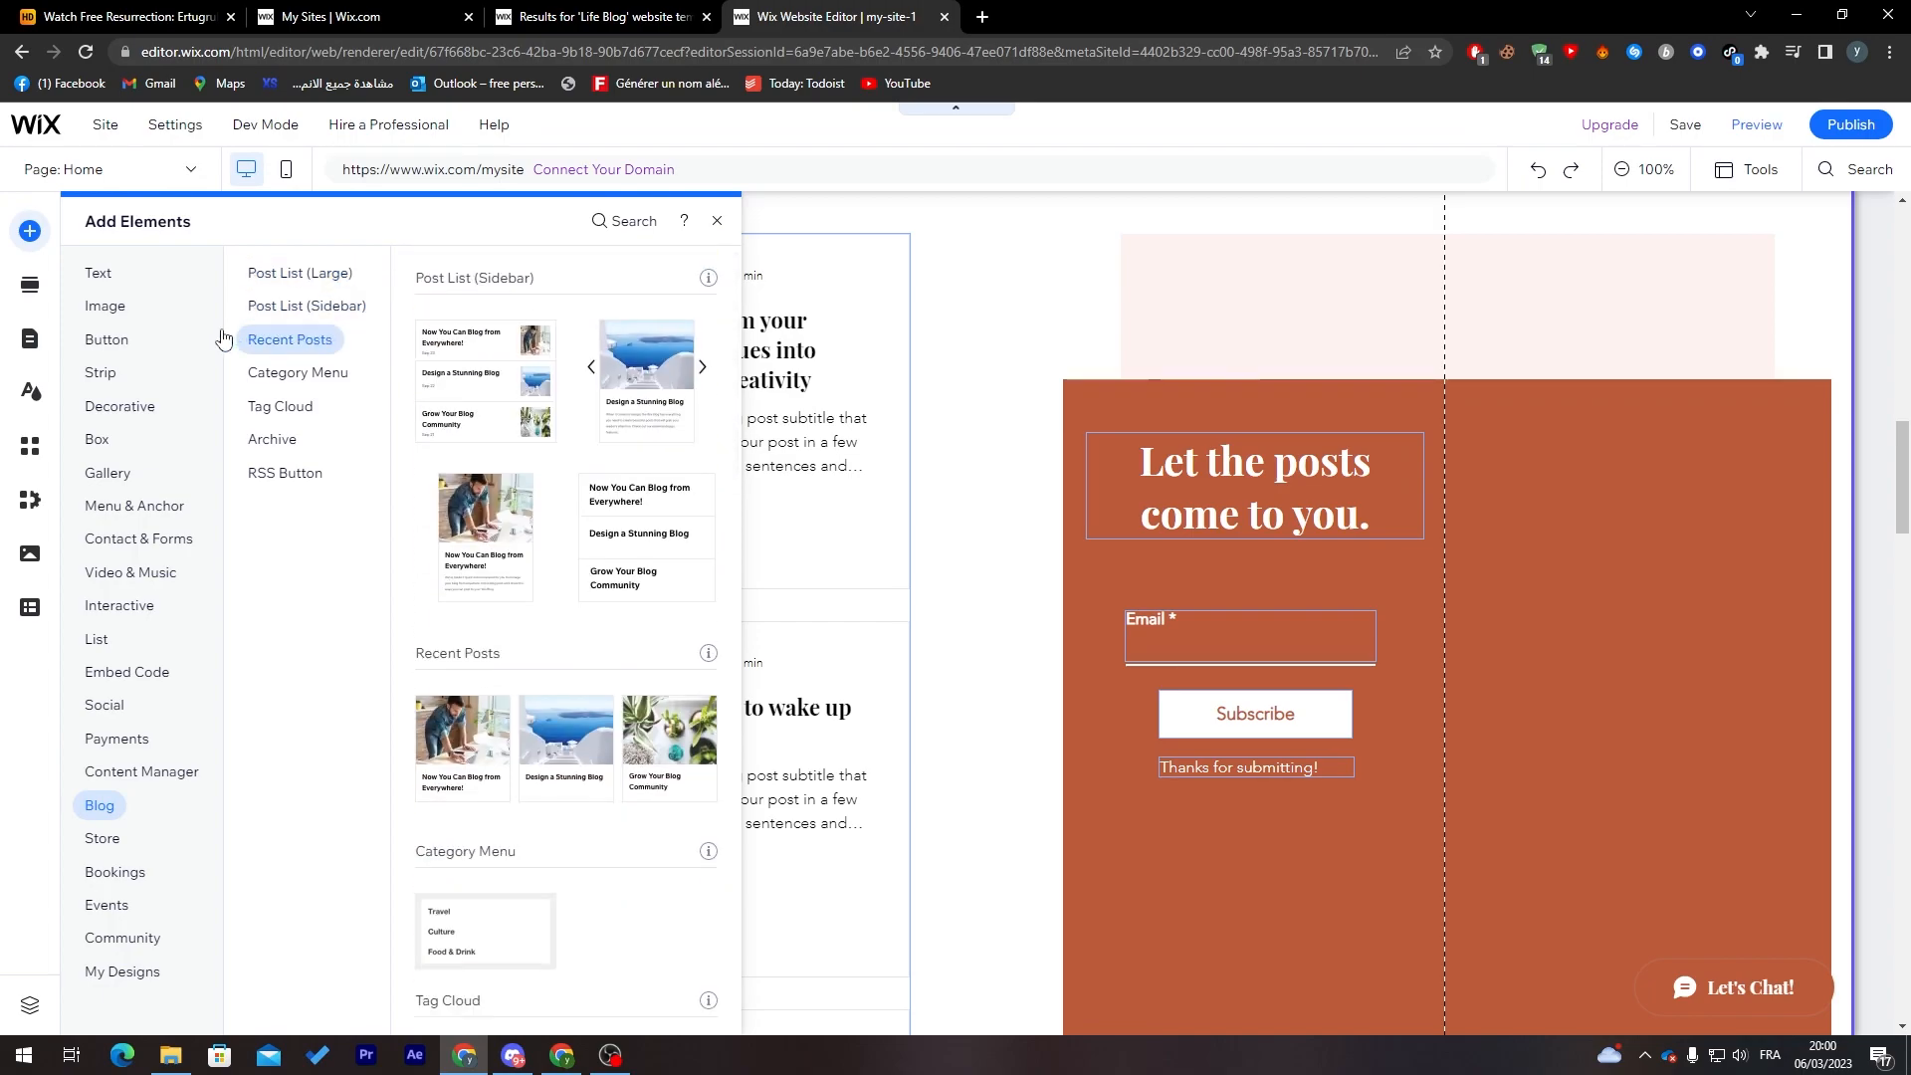
{"action": "left_click", "coordinate": [348, 377]}
{"action": "left_click", "coordinate": [278, 347]}
{"action": "left_click", "coordinate": [320, 373]}
{"action": "left_click", "coordinate": [303, 408]}
{"action": "left_click", "coordinate": [289, 441]}
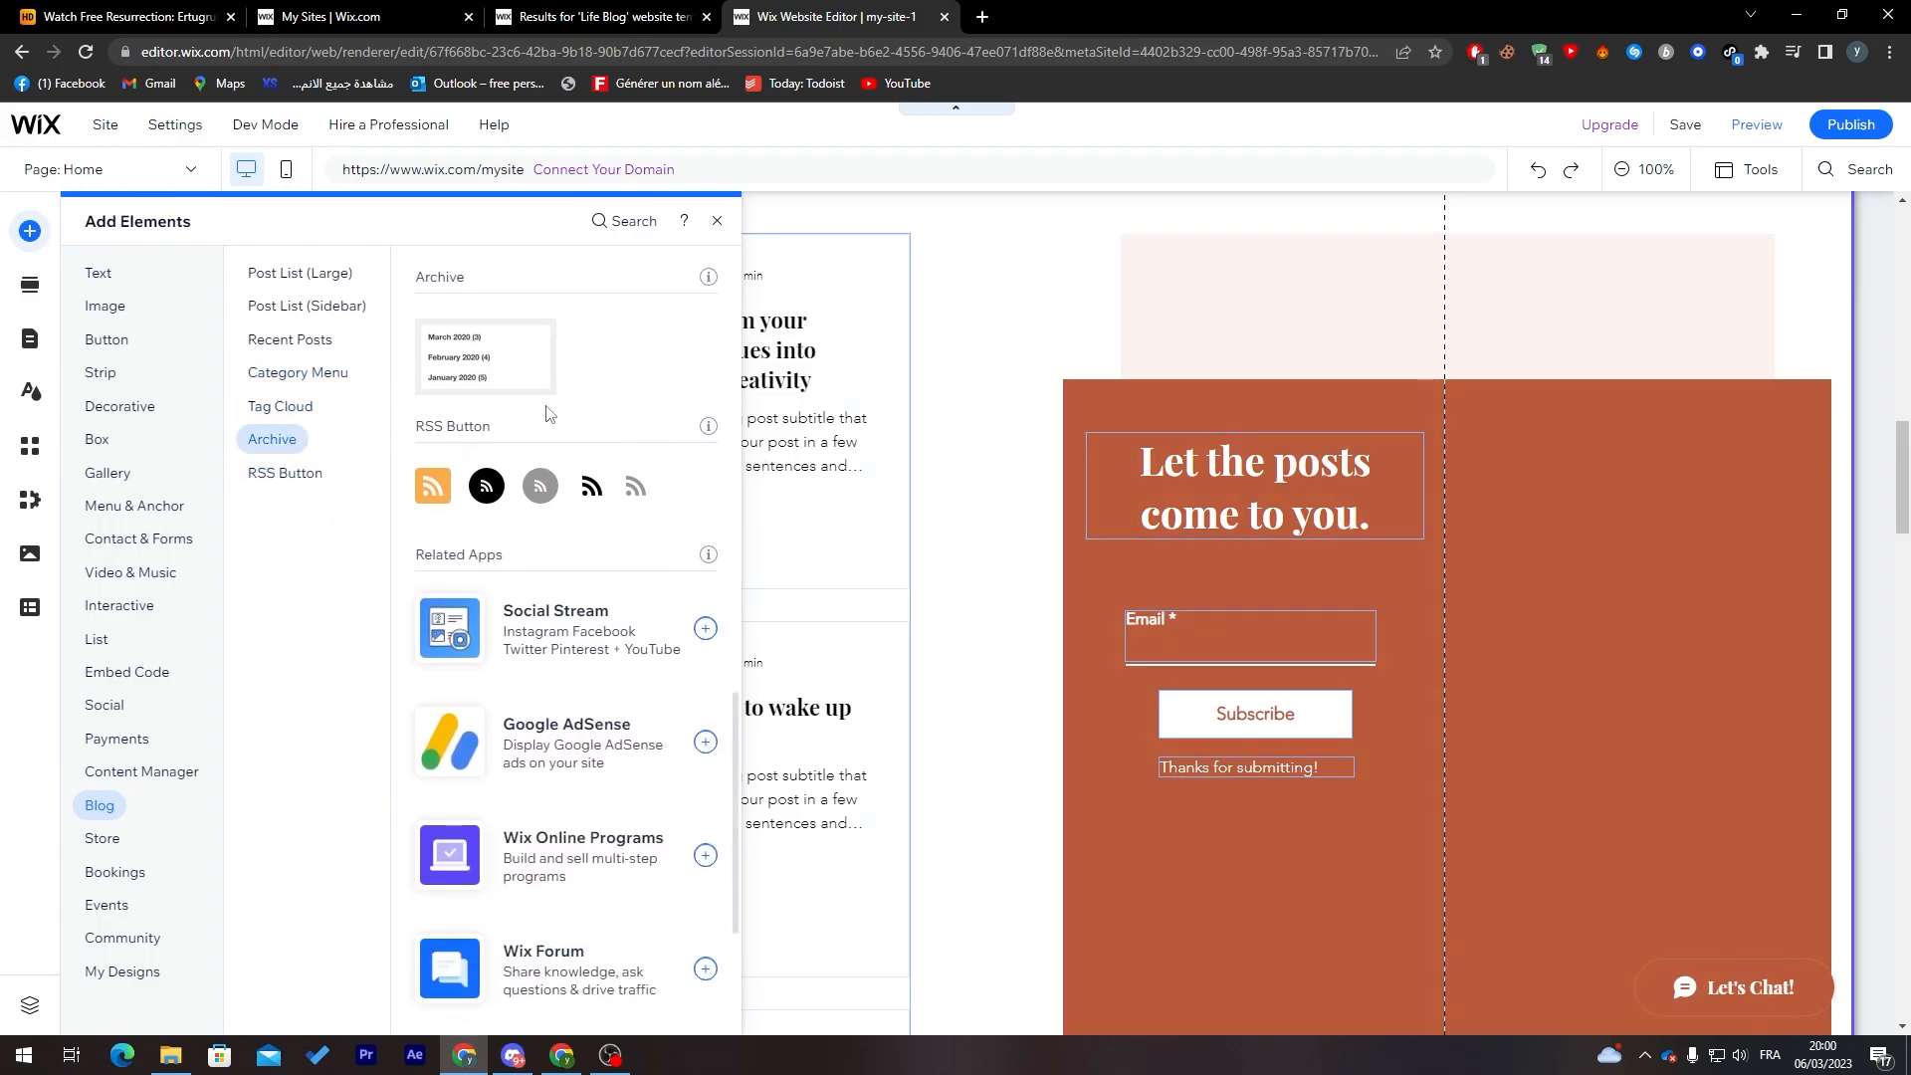
Step: Add the large blog post list that shows three posts side by side with titles over their darkened images
{"action": "left_click", "coordinate": [291, 306]}
{"action": "left_click", "coordinate": [287, 283]}
{"action": "left_click", "coordinate": [281, 298]}
{"action": "left_click", "coordinate": [279, 287]}
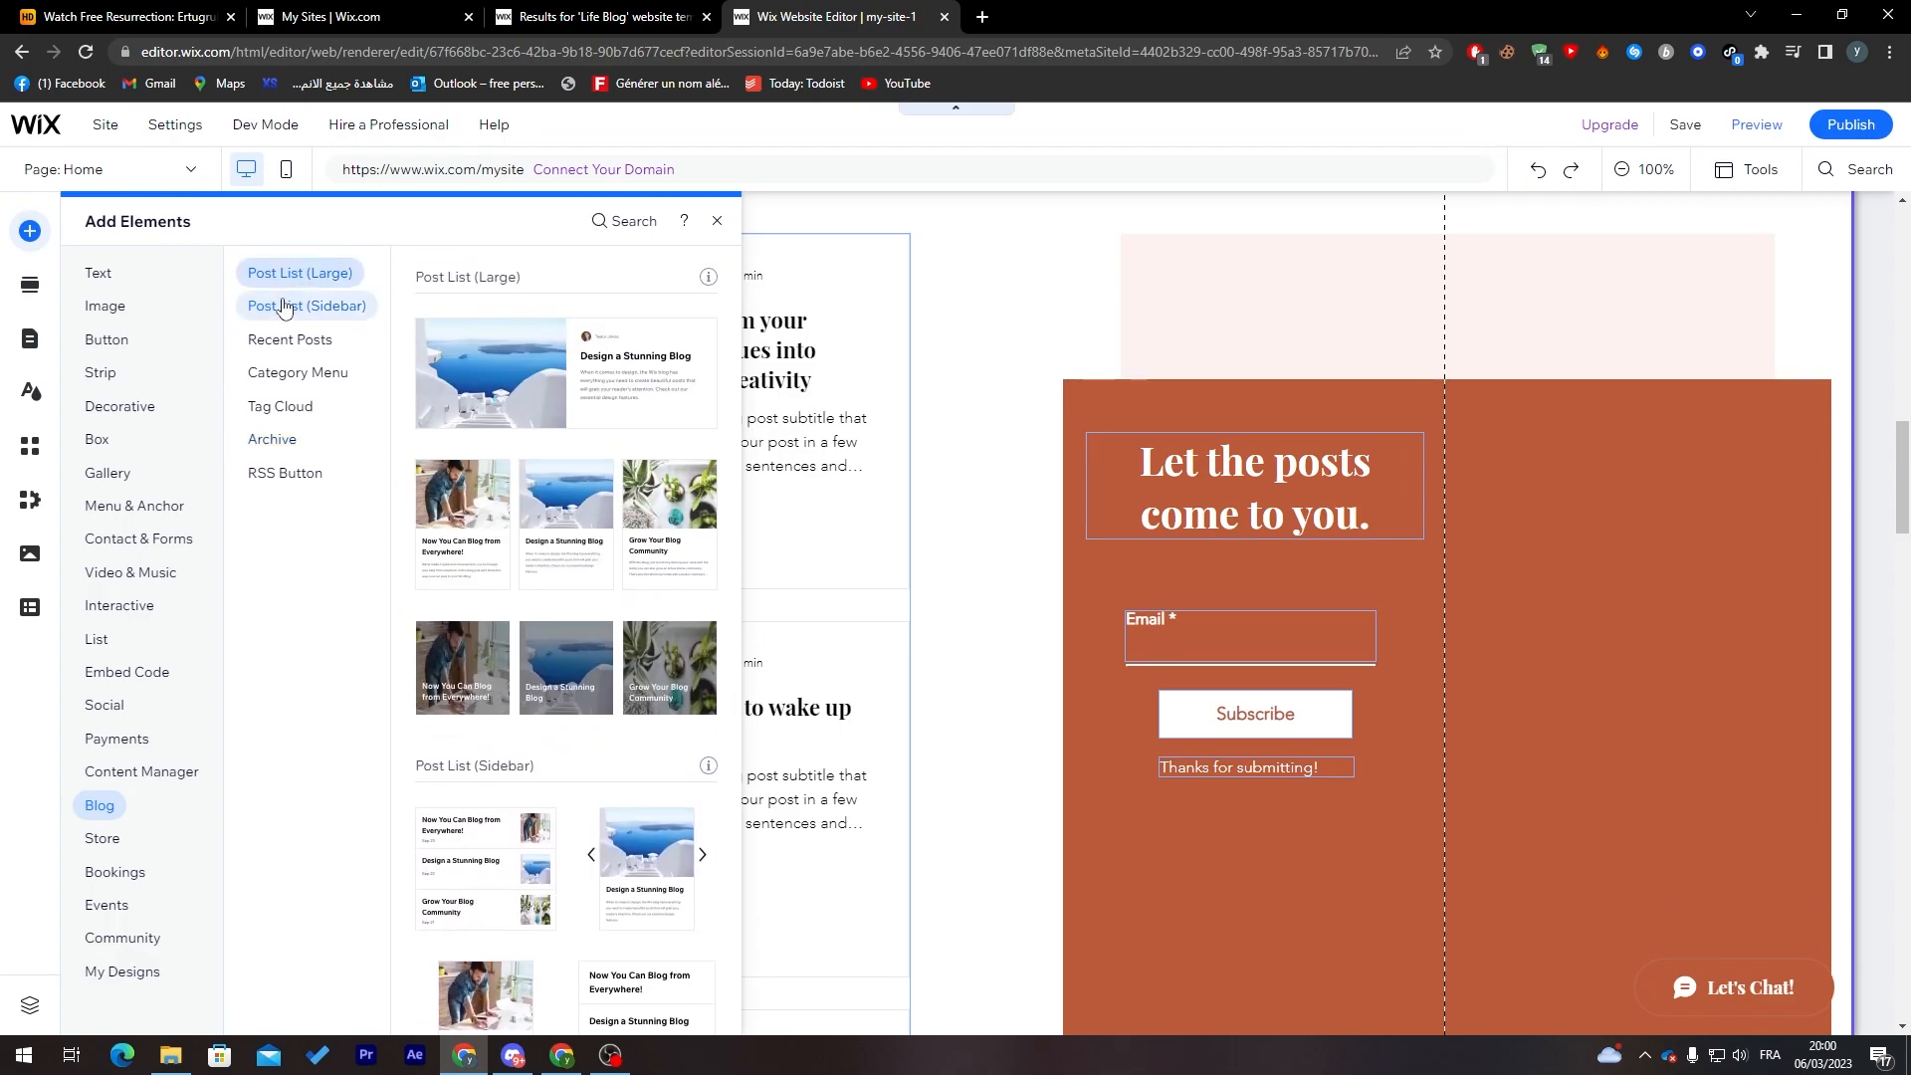
{"action": "left_click", "coordinate": [555, 617]}
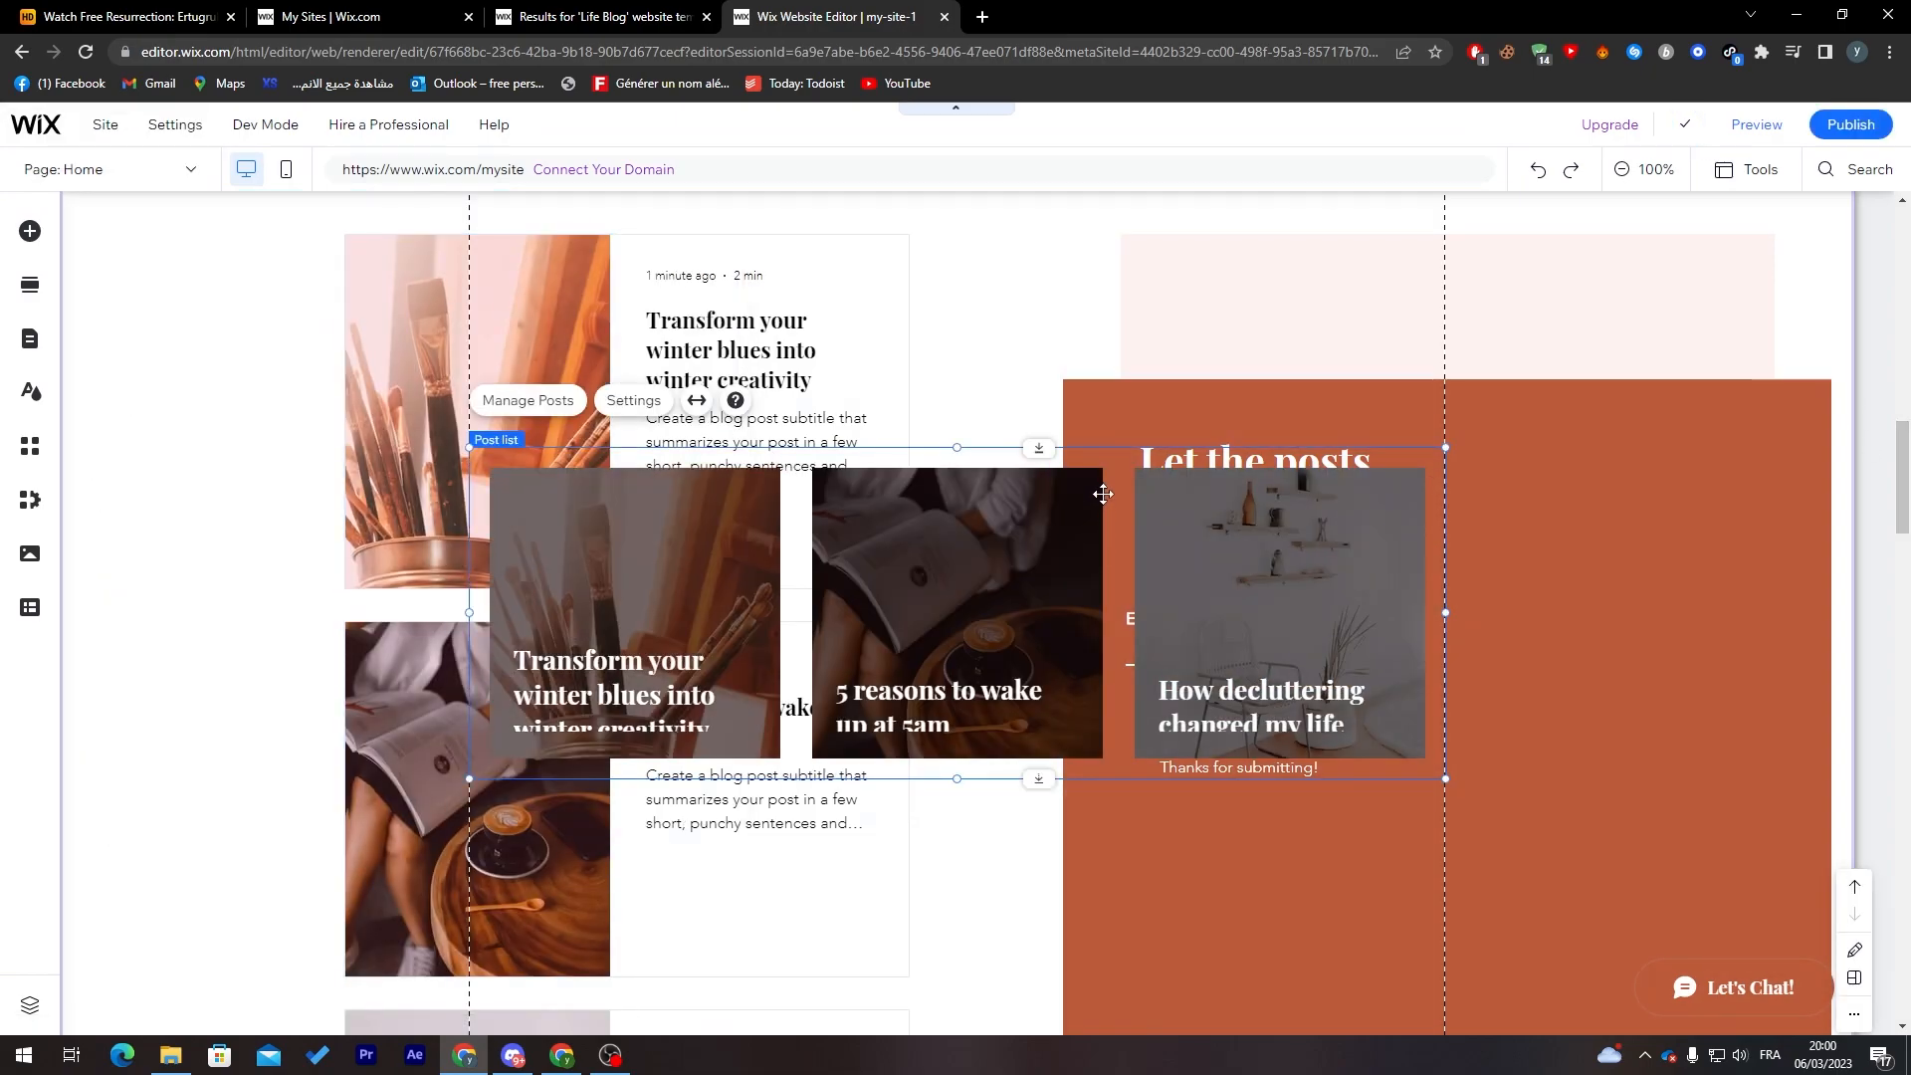
Step: Move the new post list into the empty area above the "My Life. My Blog." heading, narrow it and leave room above it
{"action": "mouse_move", "coordinate": [1096, 504]}
{"action": "left_mouse_down"}
{"action": "mouse_move", "coordinate": [1028, 349]}
{"action": "mouse_move", "coordinate": [1010, 162]}
{"action": "mouse_move", "coordinate": [1012, 601]}
{"action": "mouse_move", "coordinate": [1100, 496]}
{"action": "left_mouse_up"}
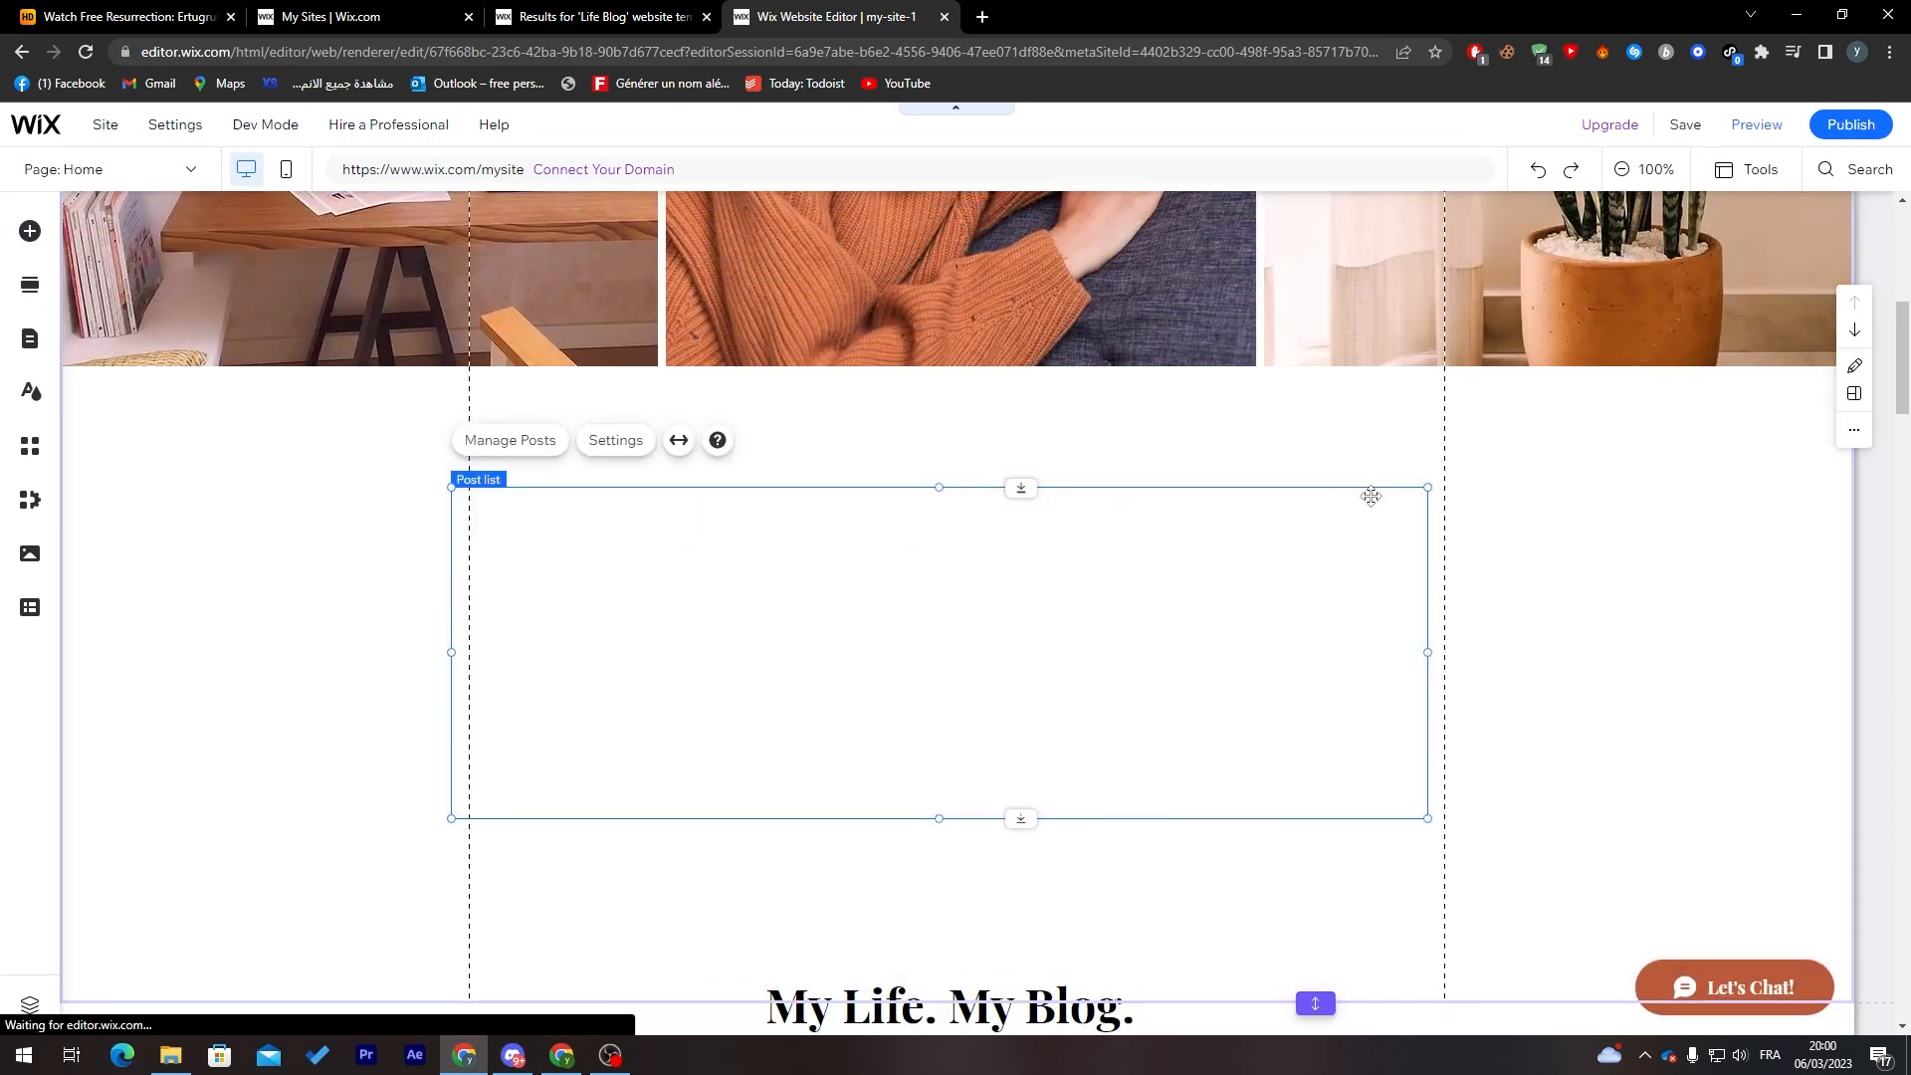
{"action": "left_click_drag", "start_coordinate": [1413, 494], "coordinate": [1297, 530]}
{"action": "left_click_drag", "start_coordinate": [1129, 563], "coordinate": [1205, 420]}
{"action": "left_click", "coordinate": [1152, 745]}
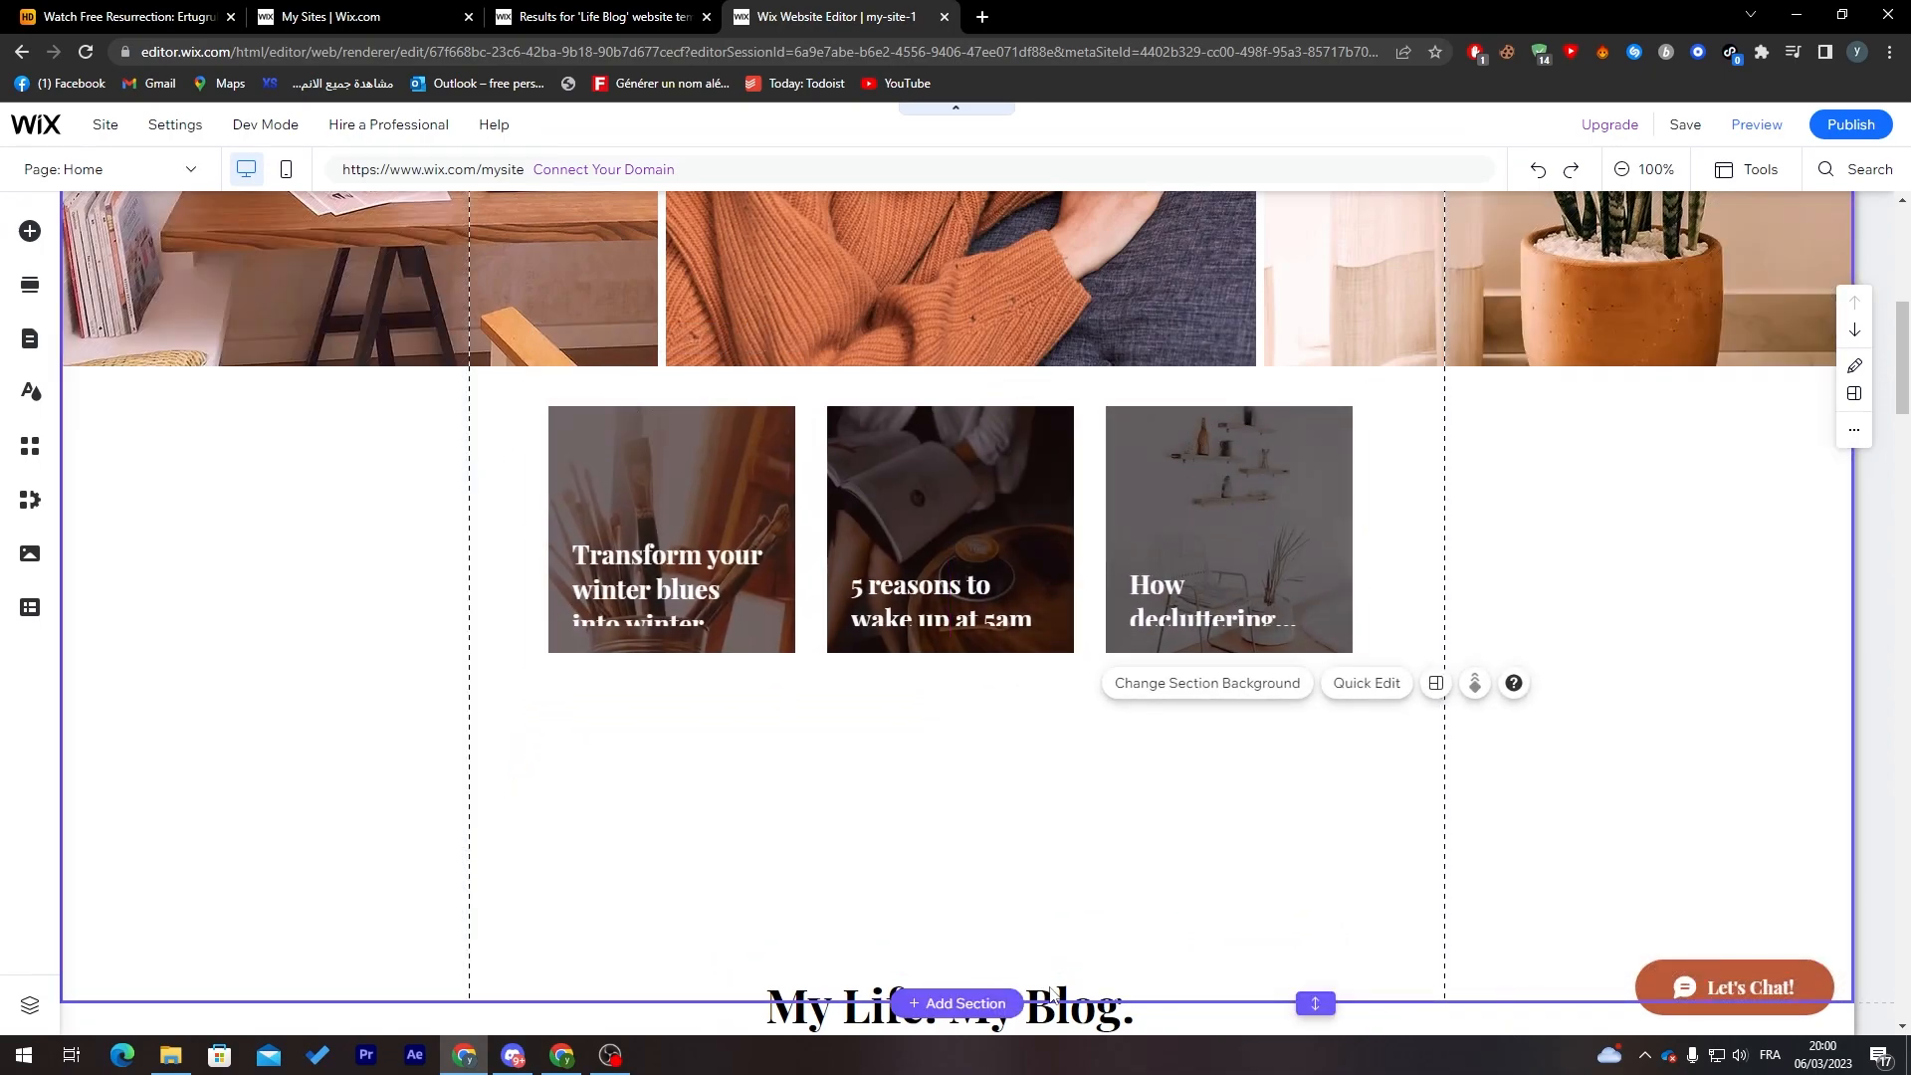
{"action": "left_click_drag", "start_coordinate": [991, 587], "coordinate": [991, 697]}
Step: Add a Classic Title text element above the new post list
{"action": "left_click", "coordinate": [30, 231]}
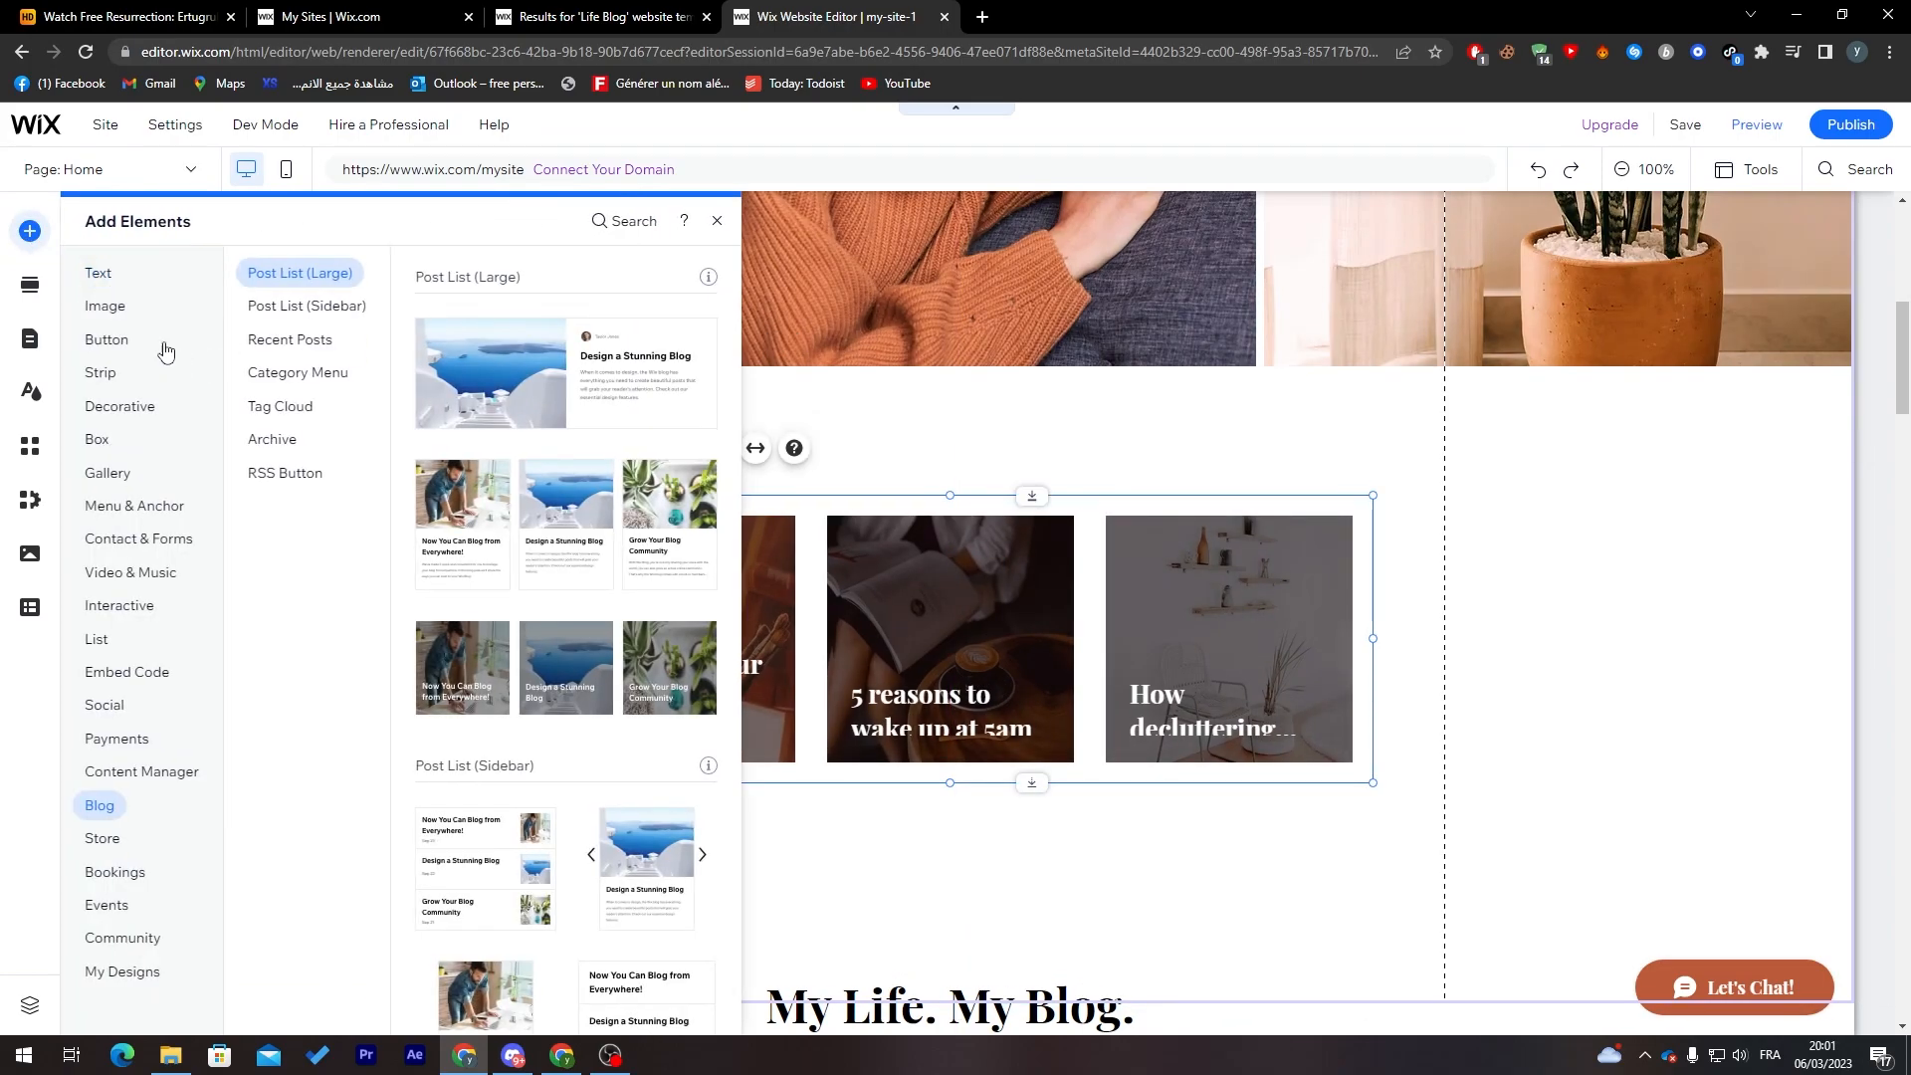
{"action": "left_click", "coordinate": [96, 272]}
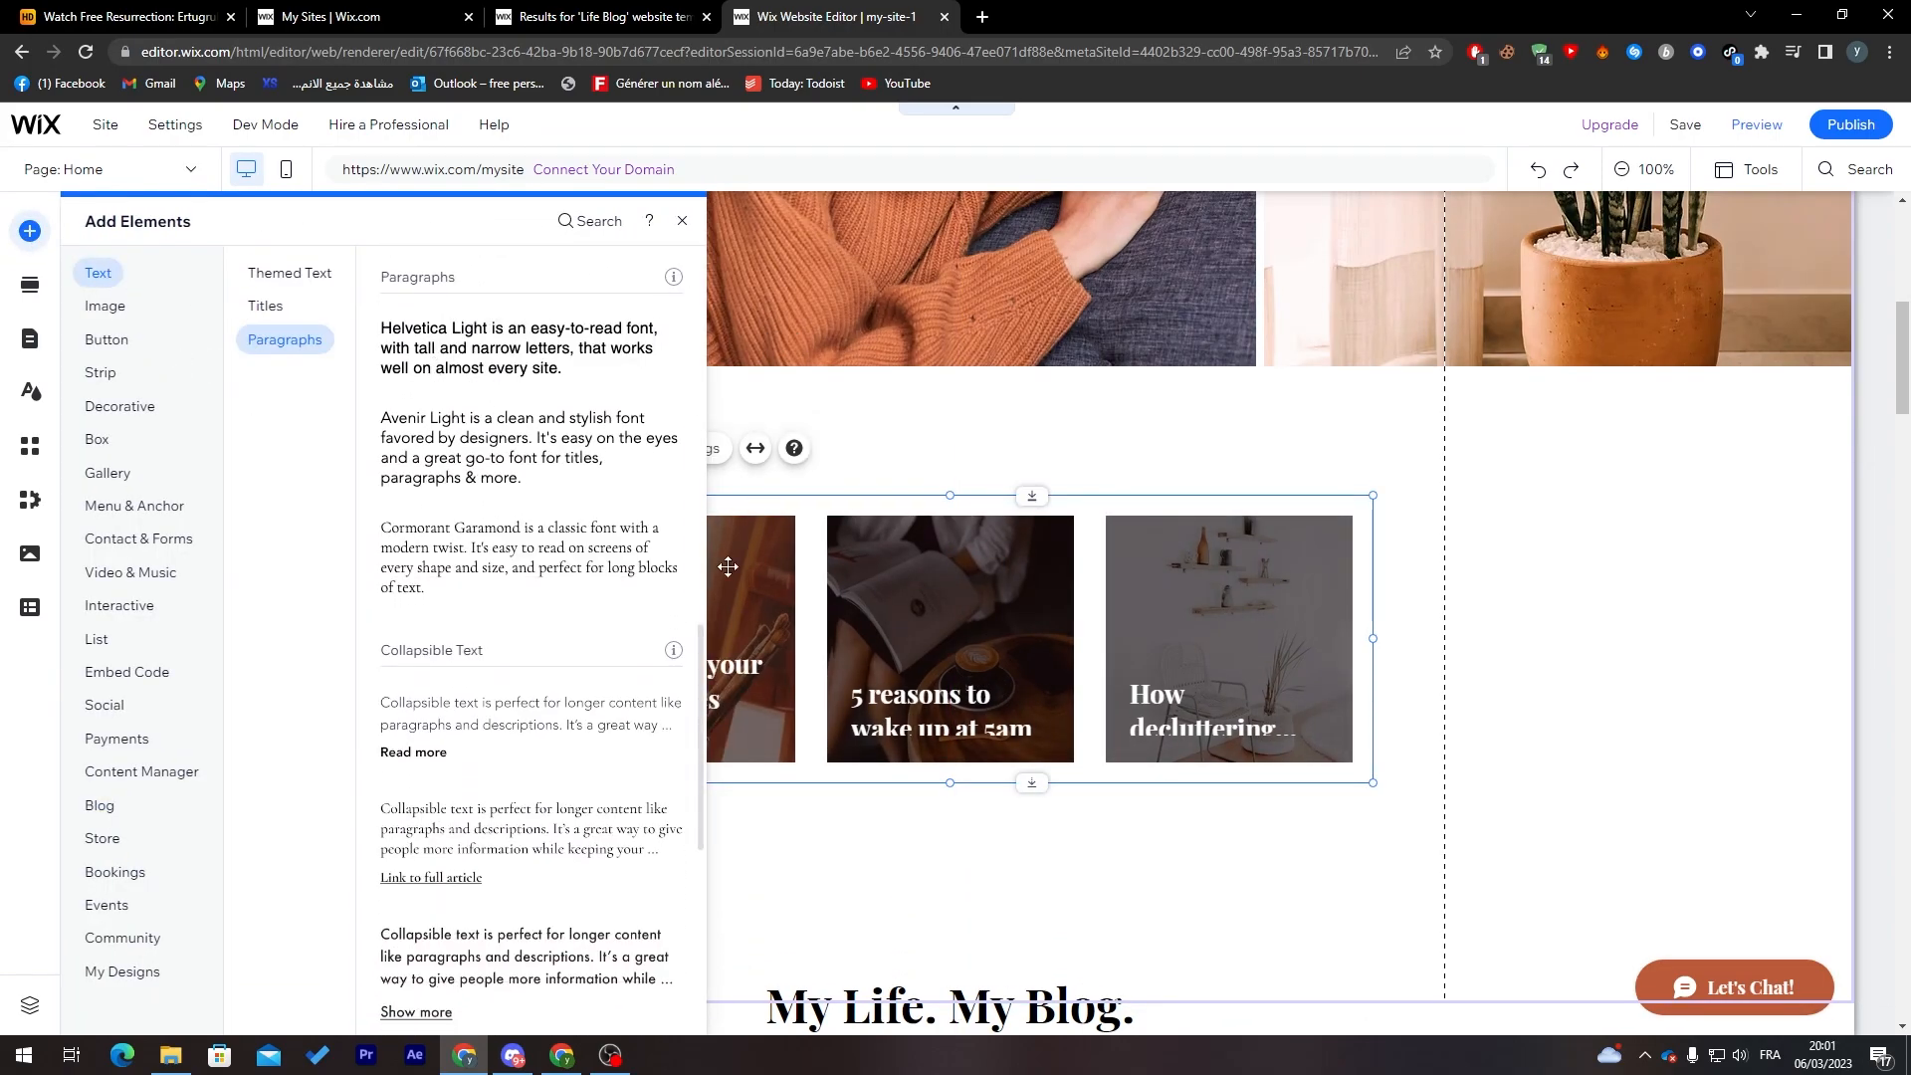
{"action": "left_click", "coordinate": [265, 306]}
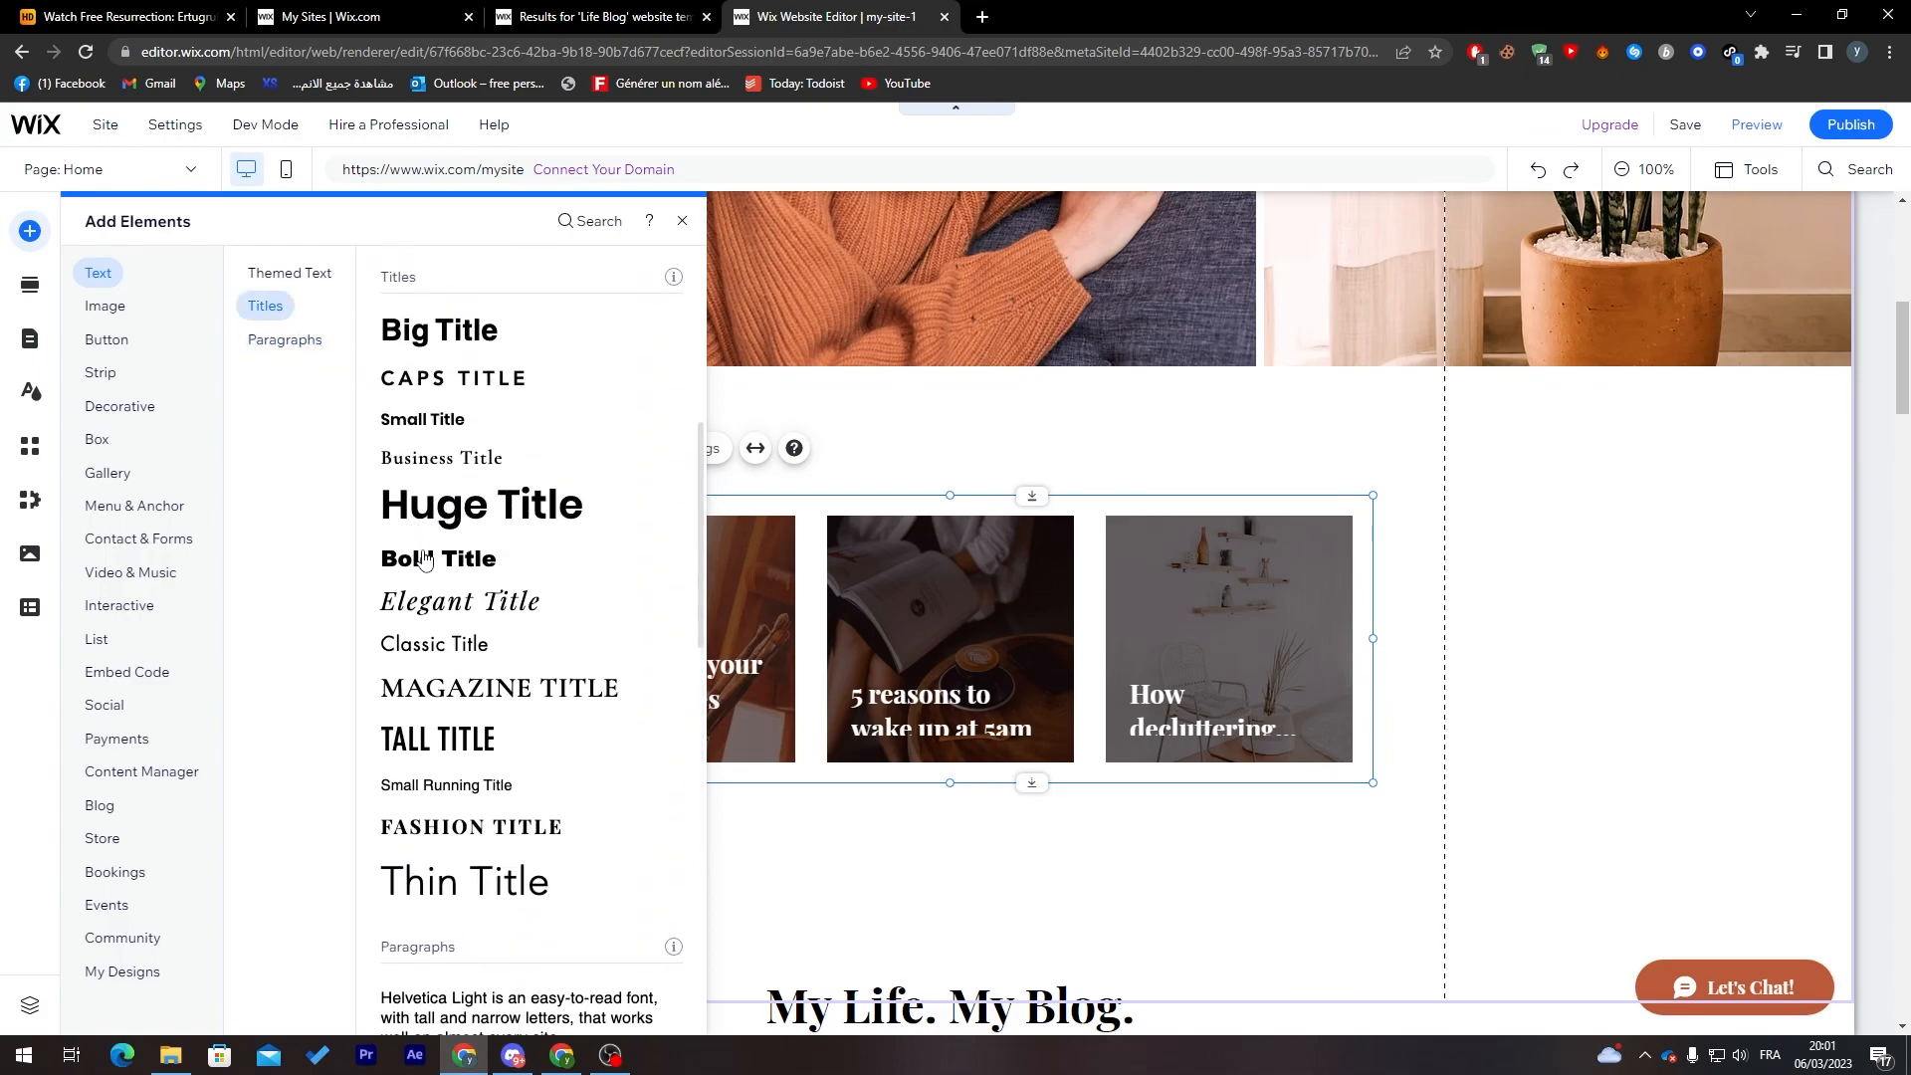
{"action": "left_click_drag", "start_coordinate": [418, 652], "coordinate": [917, 456]}
Step: Apply the Heading 1 text theme to the new title
{"action": "double_click", "coordinate": [885, 453]}
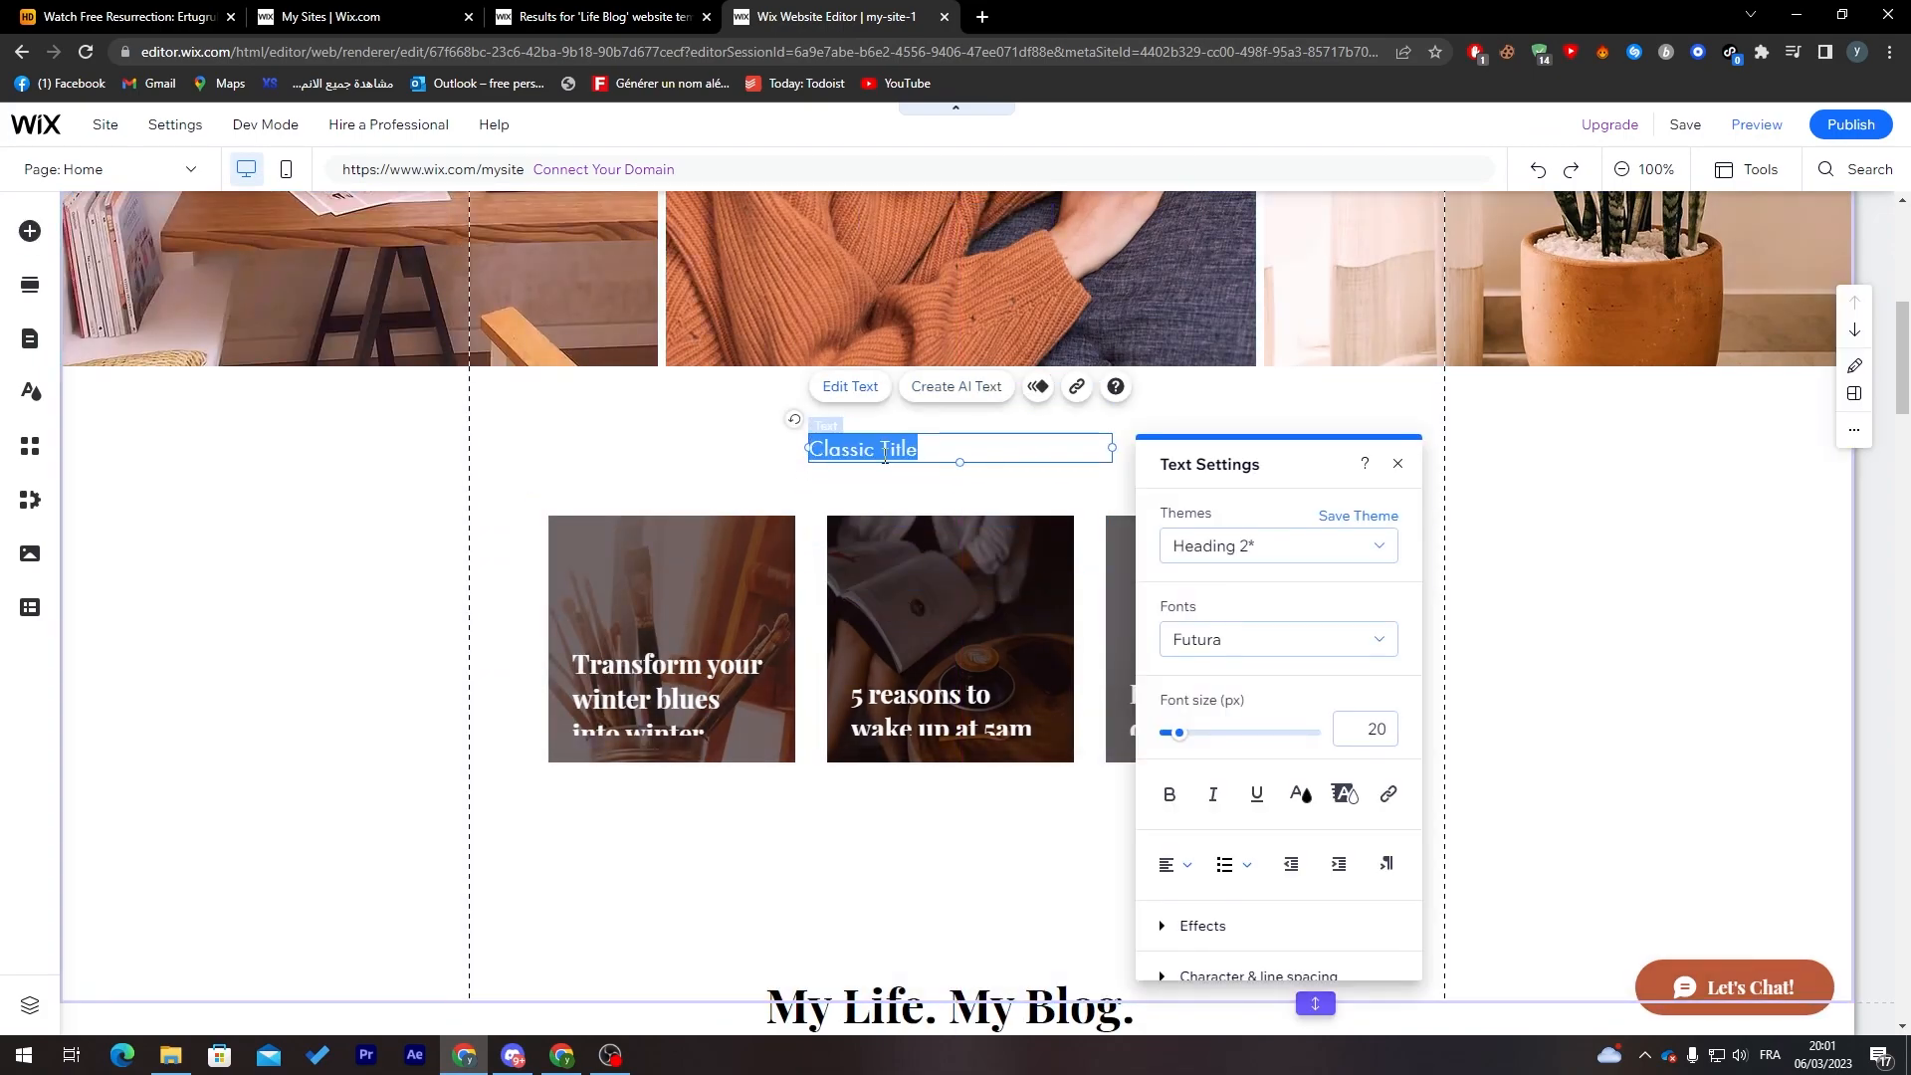
{"action": "left_click", "coordinate": [1245, 545]}
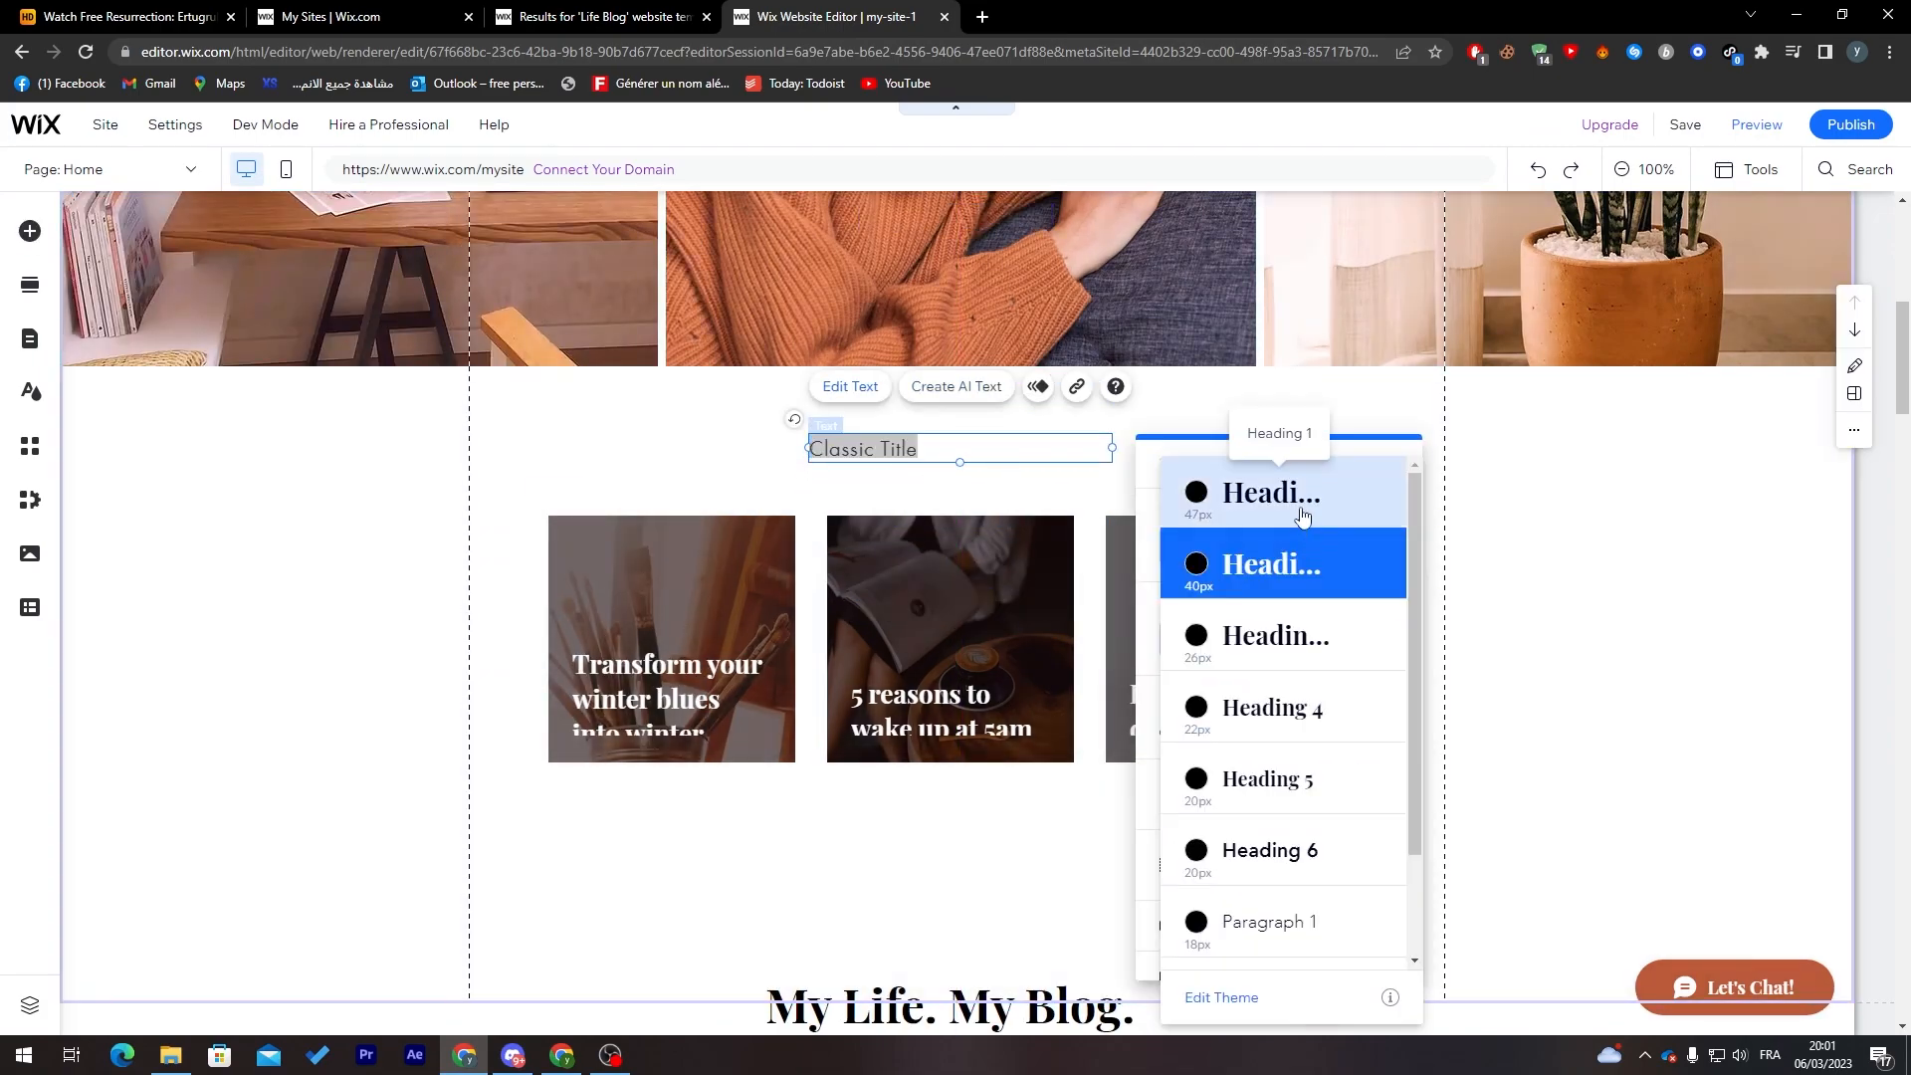
{"action": "left_click", "coordinate": [1259, 488]}
{"action": "left_click", "coordinate": [1277, 545]}
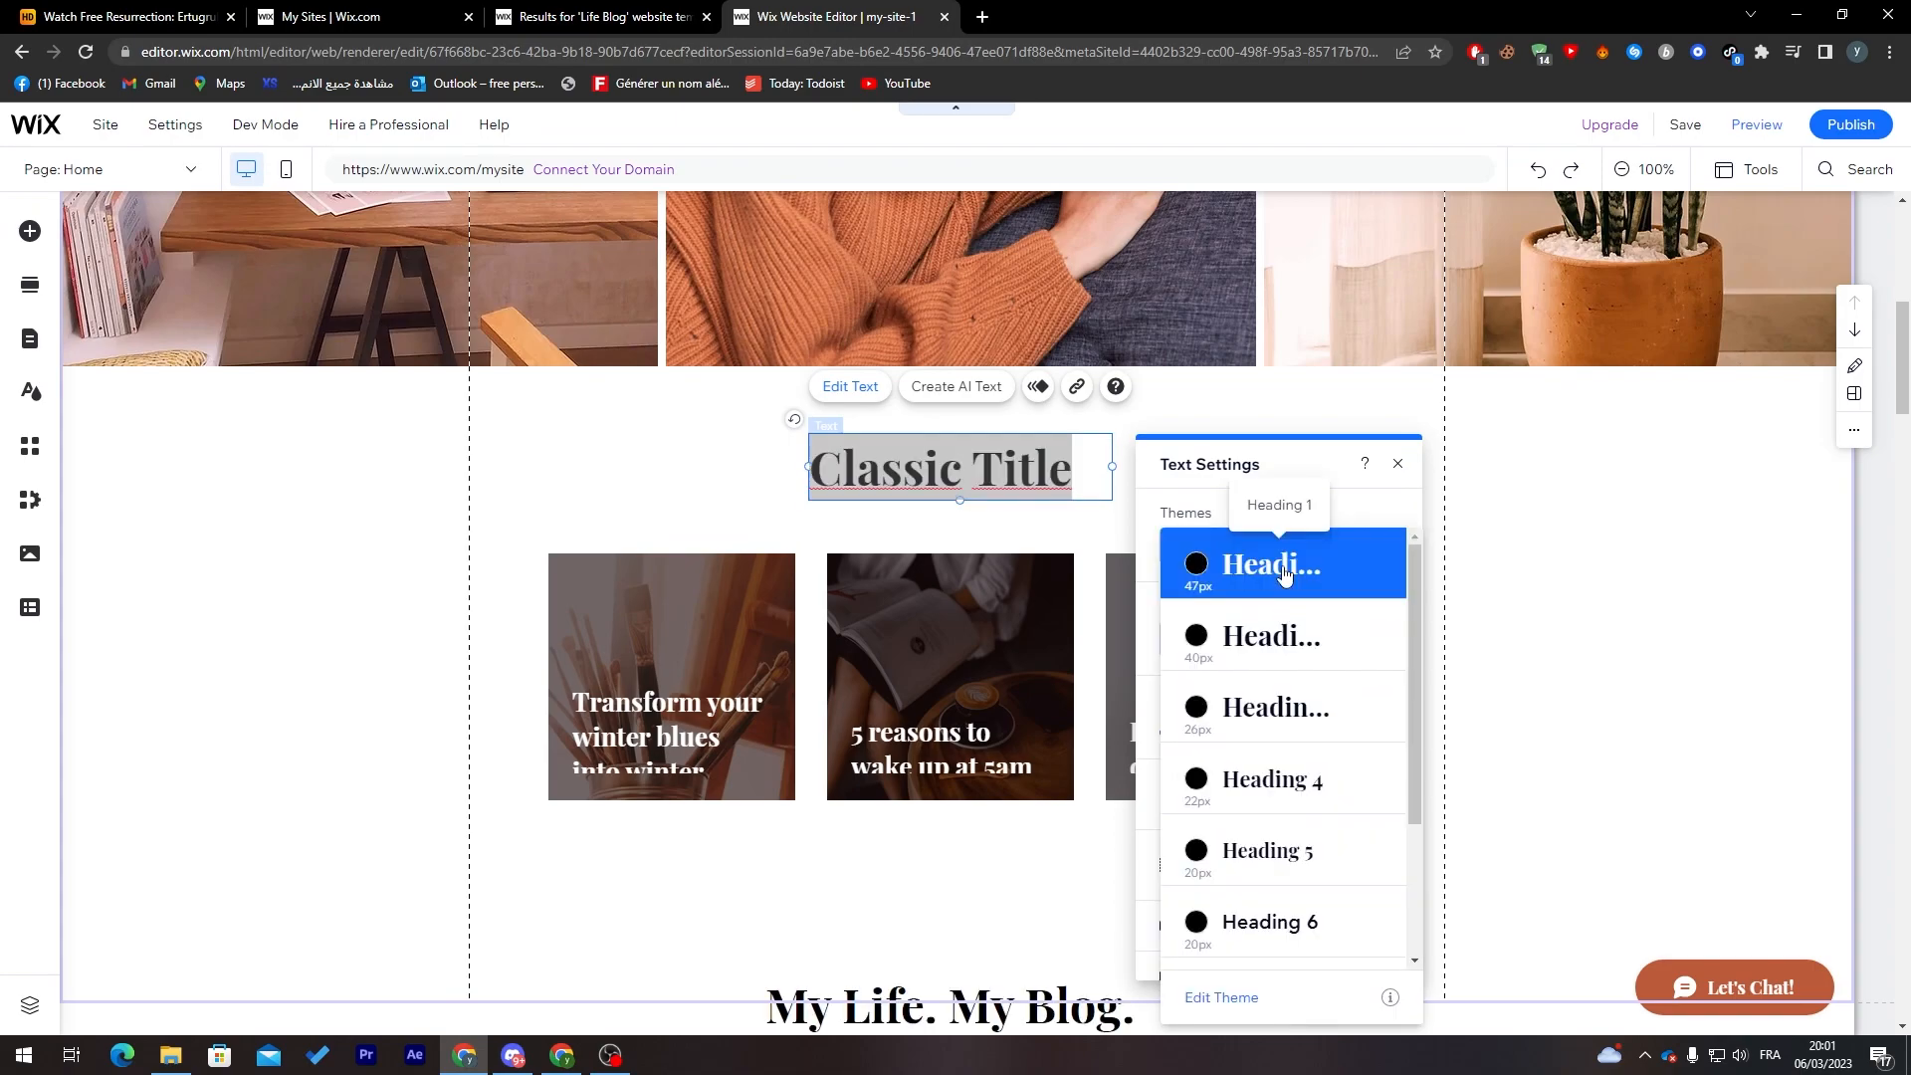
Step: Replace the title's text with "Recent Blogs"
{"action": "left_click", "coordinate": [960, 458]}
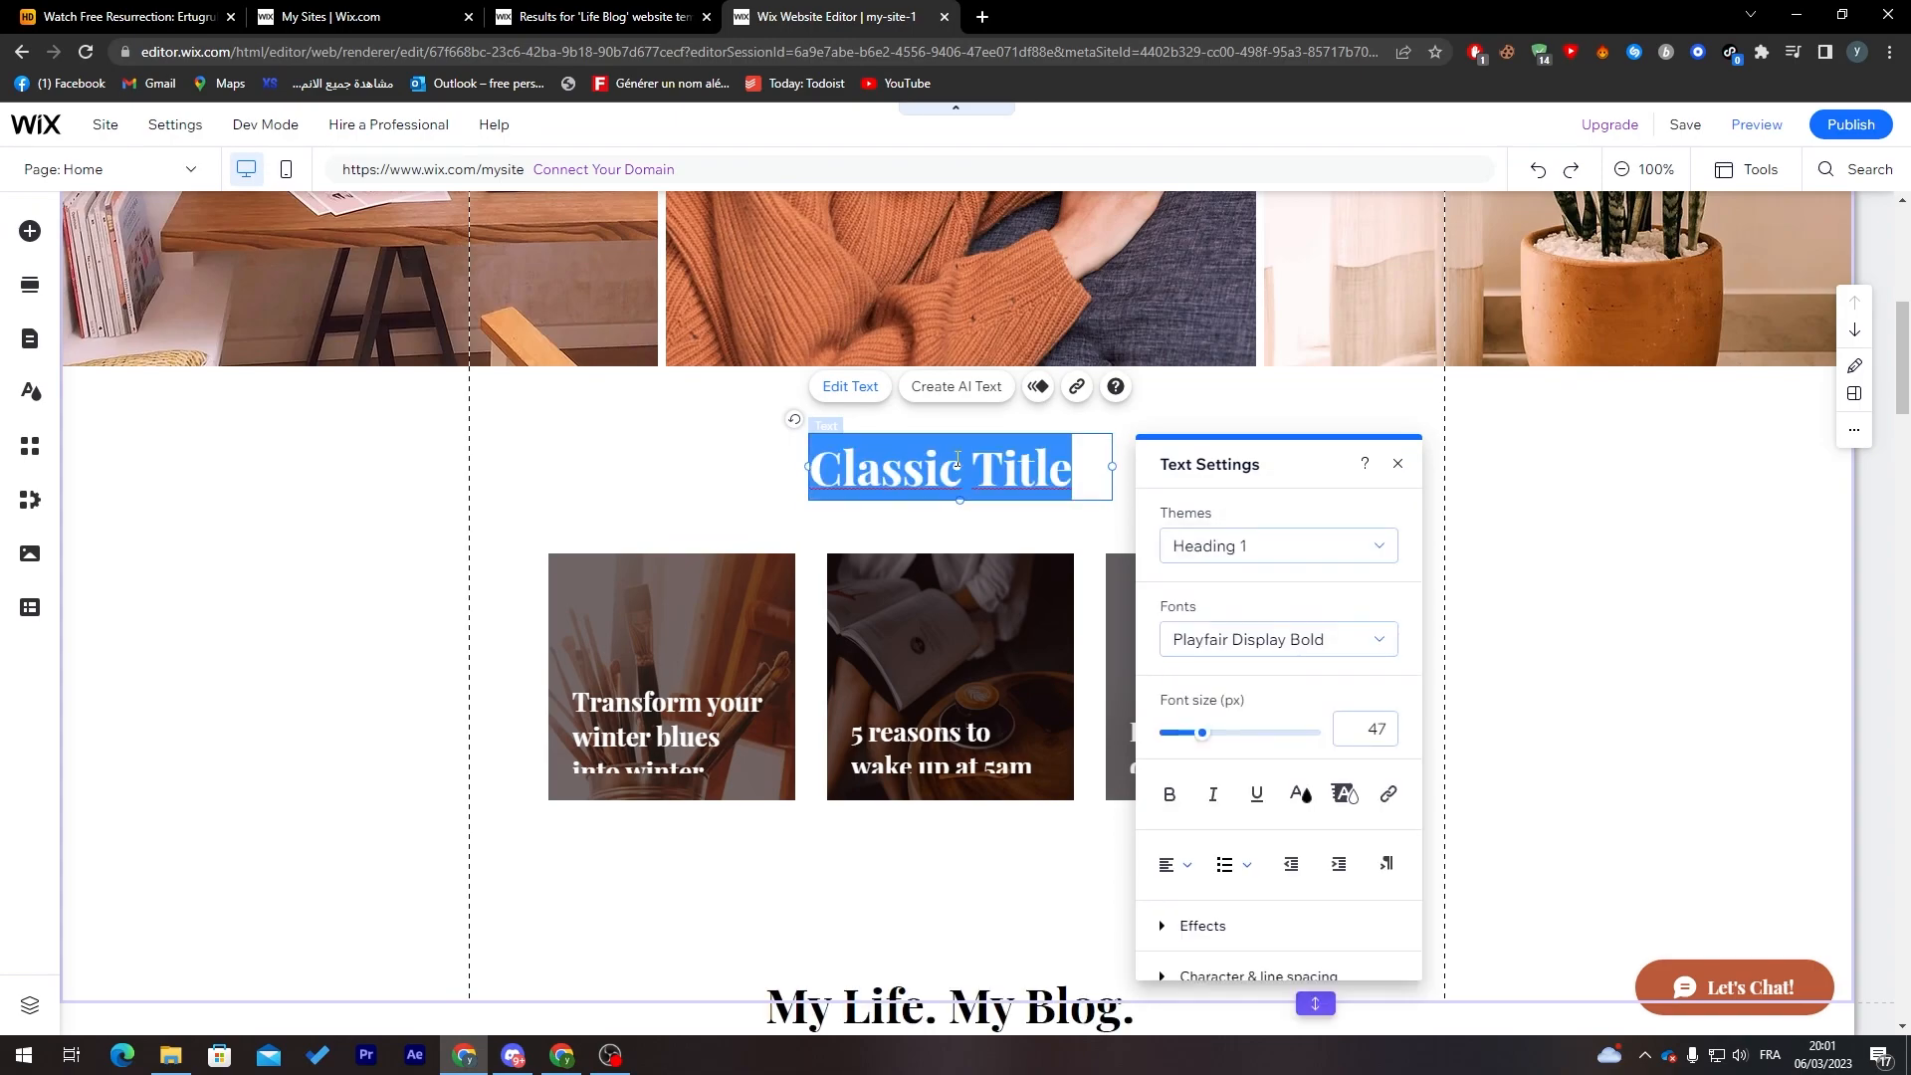
{"action": "type", "text": "Recent "}
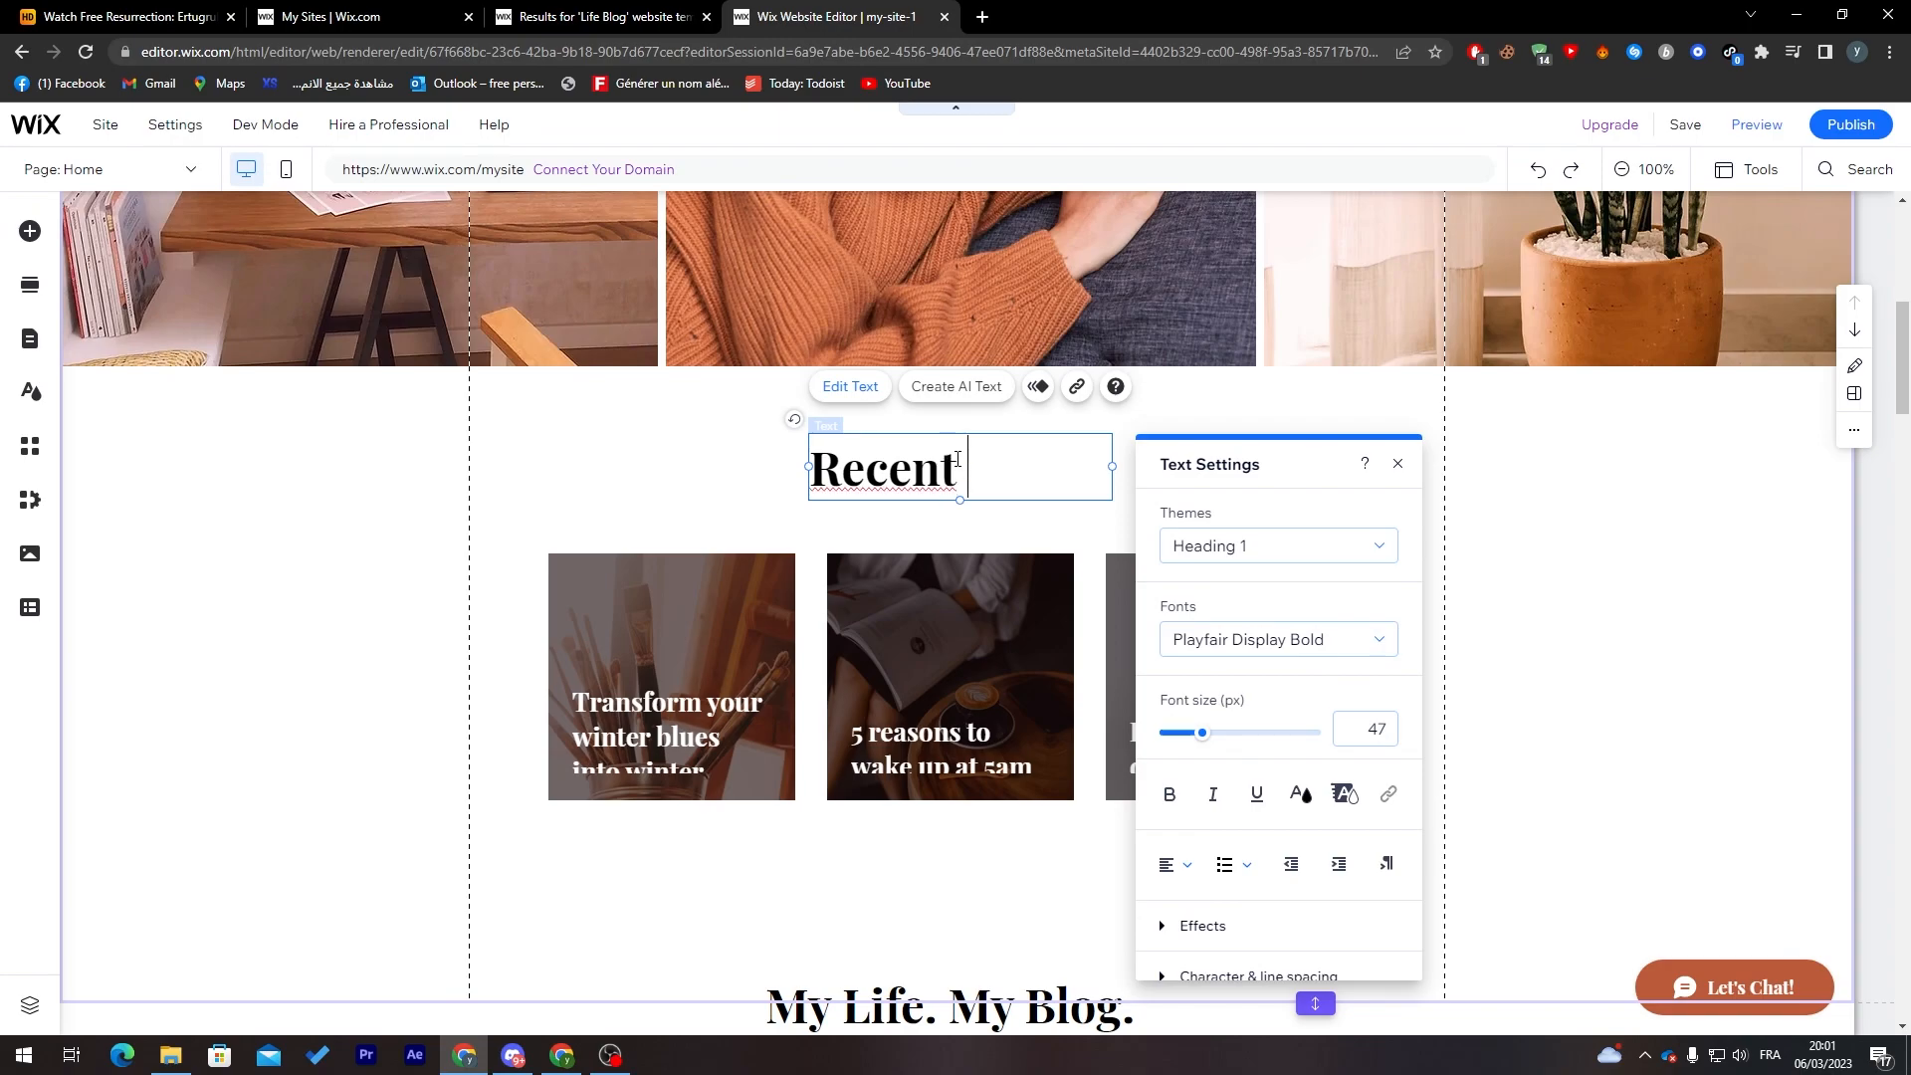
{"action": "type", "text": "blogs"}
{"action": "left_click_drag", "start_coordinate": [965, 461], "coordinate": [995, 463]}
{"action": "type", "text": "B"}
{"action": "right_click", "coordinate": [883, 483]}
{"action": "left_click", "coordinate": [896, 499]}
{"action": "key", "text": "BackSpace"}
{"action": "type", "text": "e"}
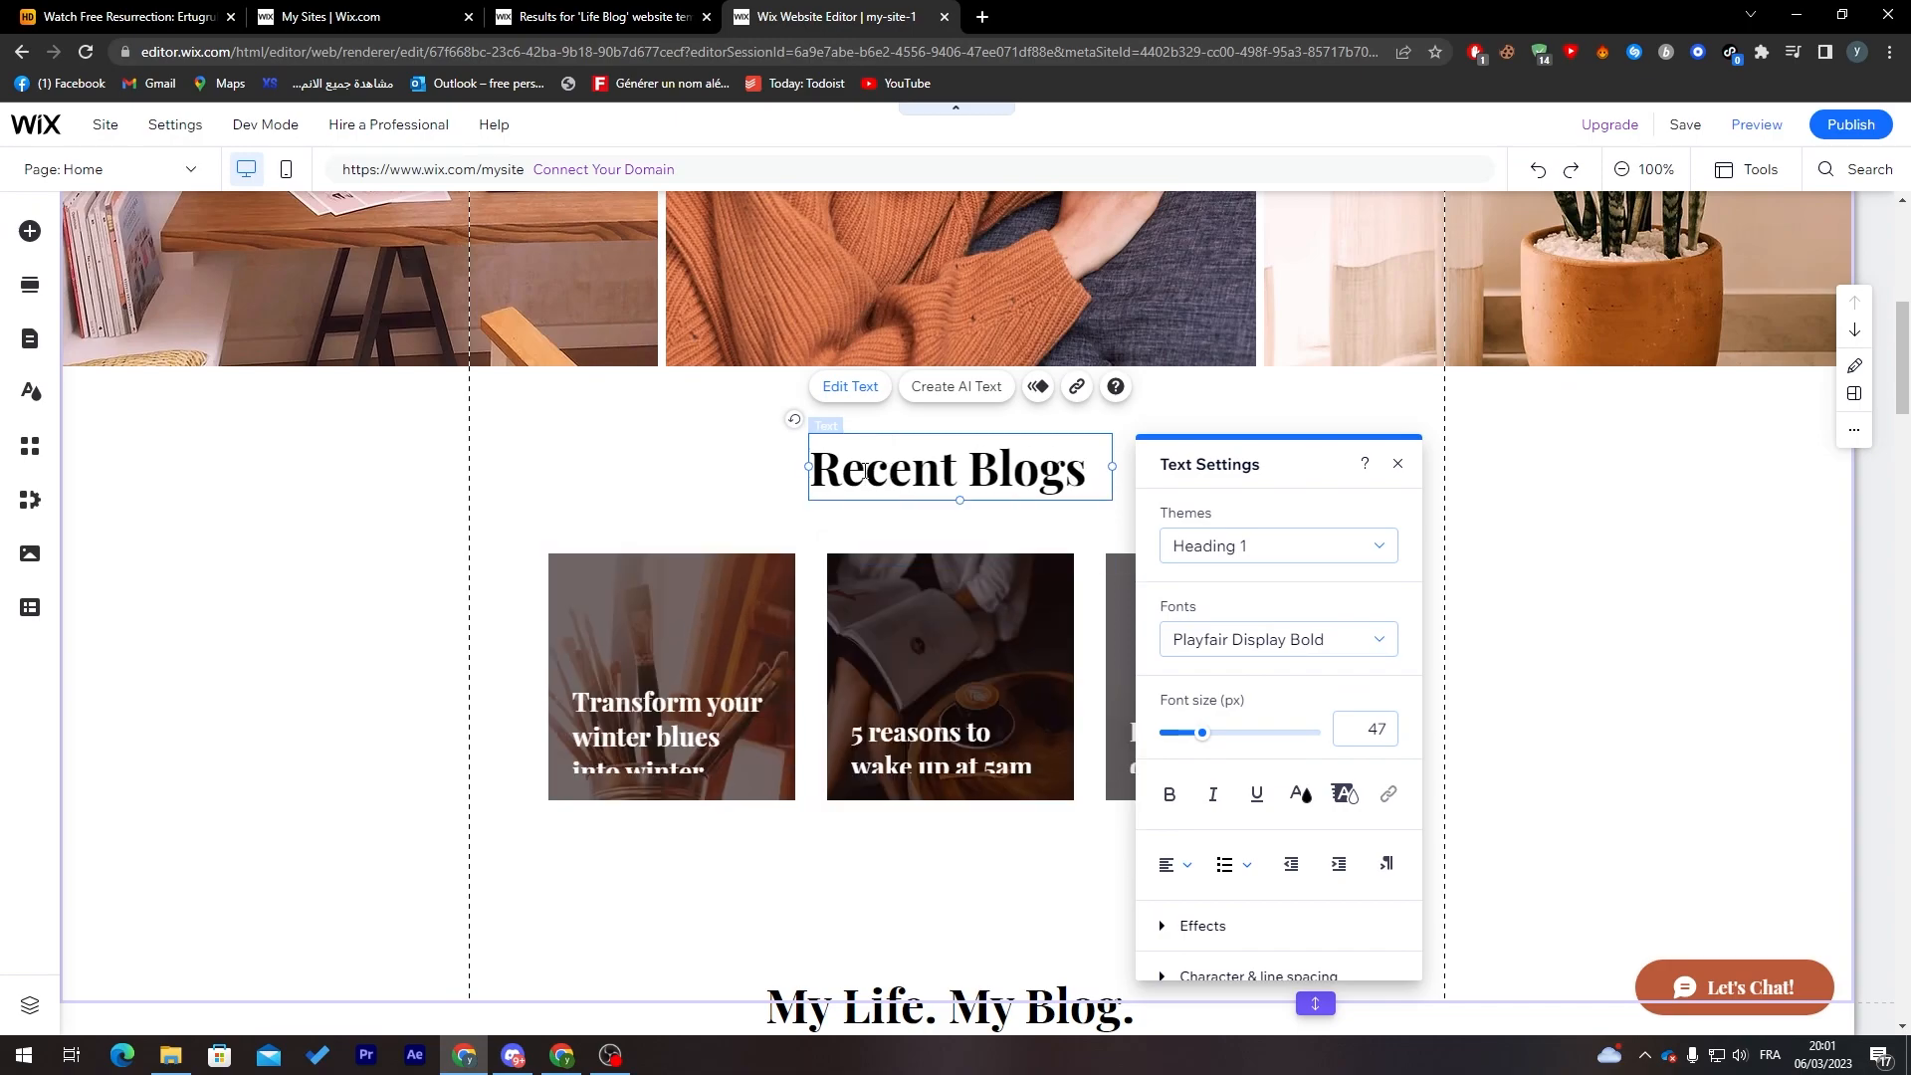
Step: Move the Recent Blogs title slightly up and bring the post list up closer beneath it
{"action": "left_click", "coordinate": [1042, 539]}
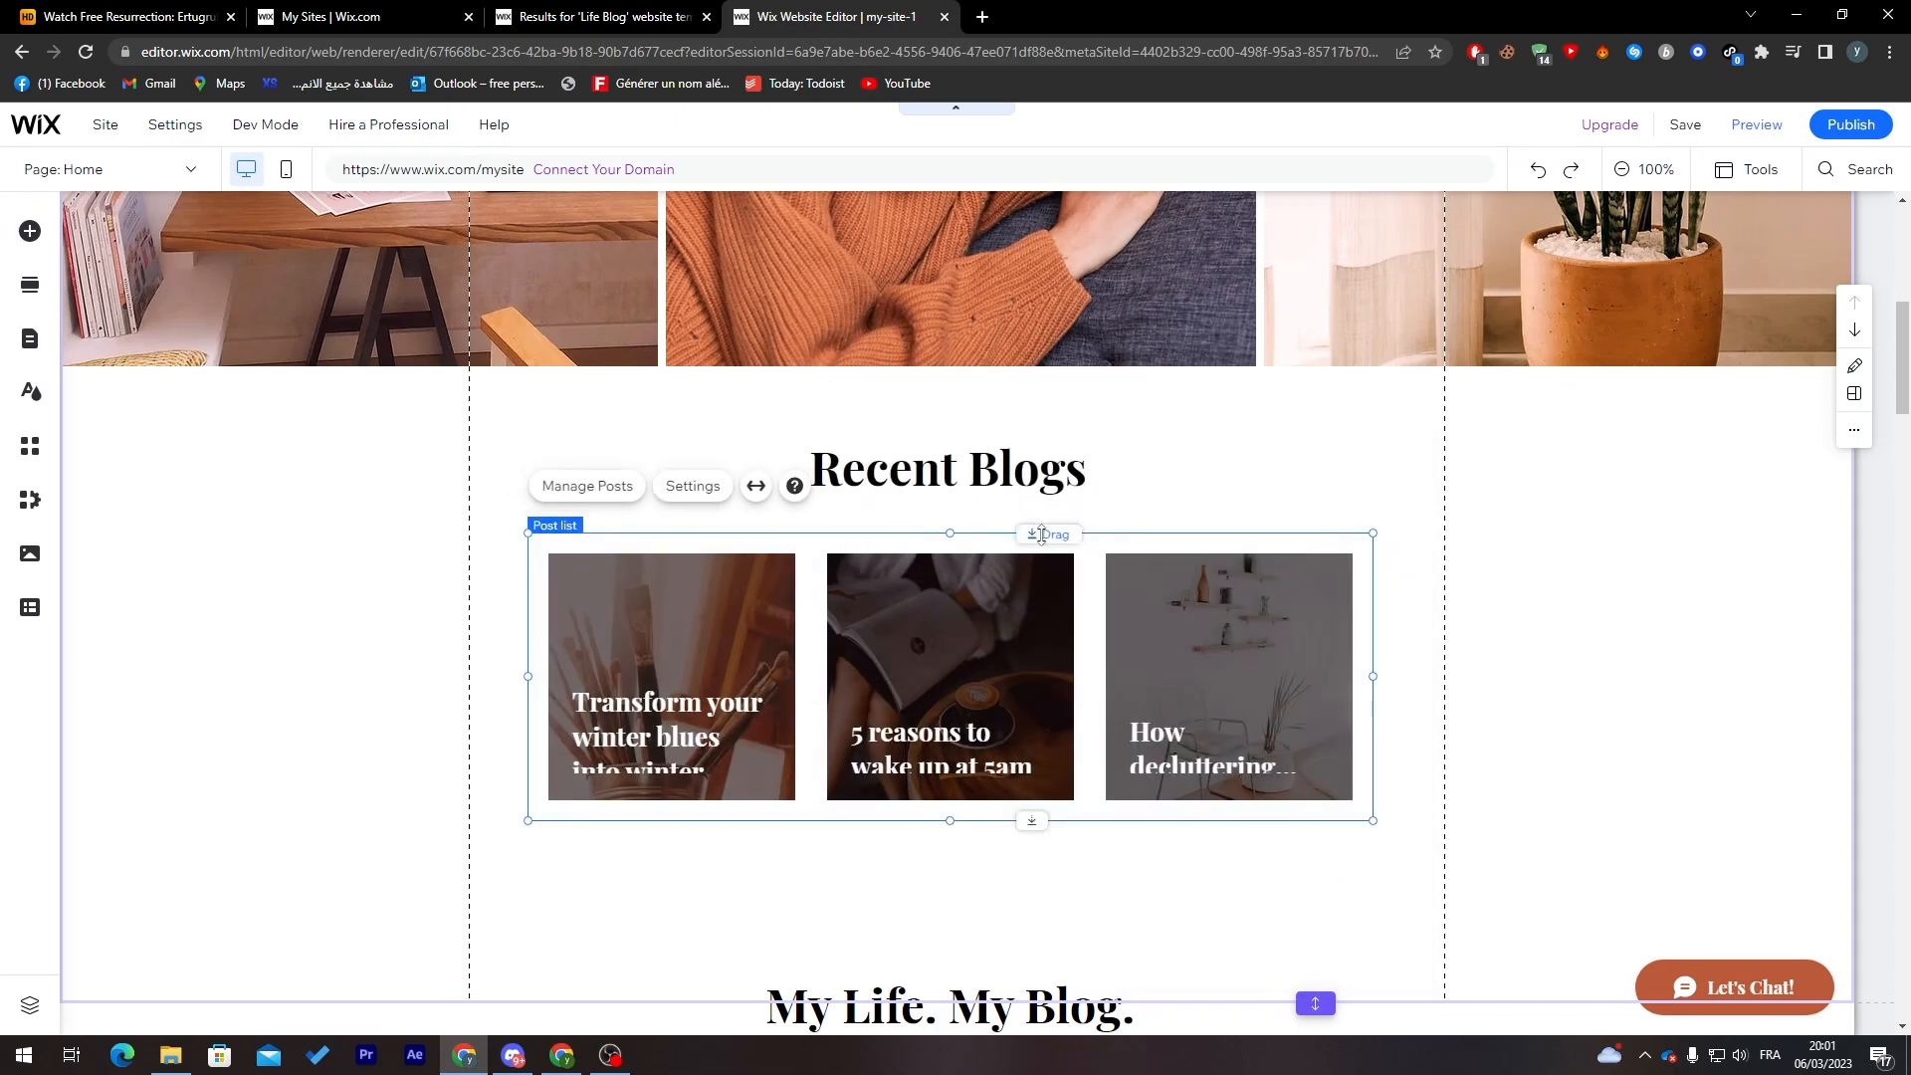
{"action": "left_click", "coordinate": [1227, 448]}
{"action": "left_click", "coordinate": [960, 436]}
{"action": "left_click_drag", "start_coordinate": [959, 436], "coordinate": [957, 400]}
{"action": "left_click", "coordinate": [960, 558]}
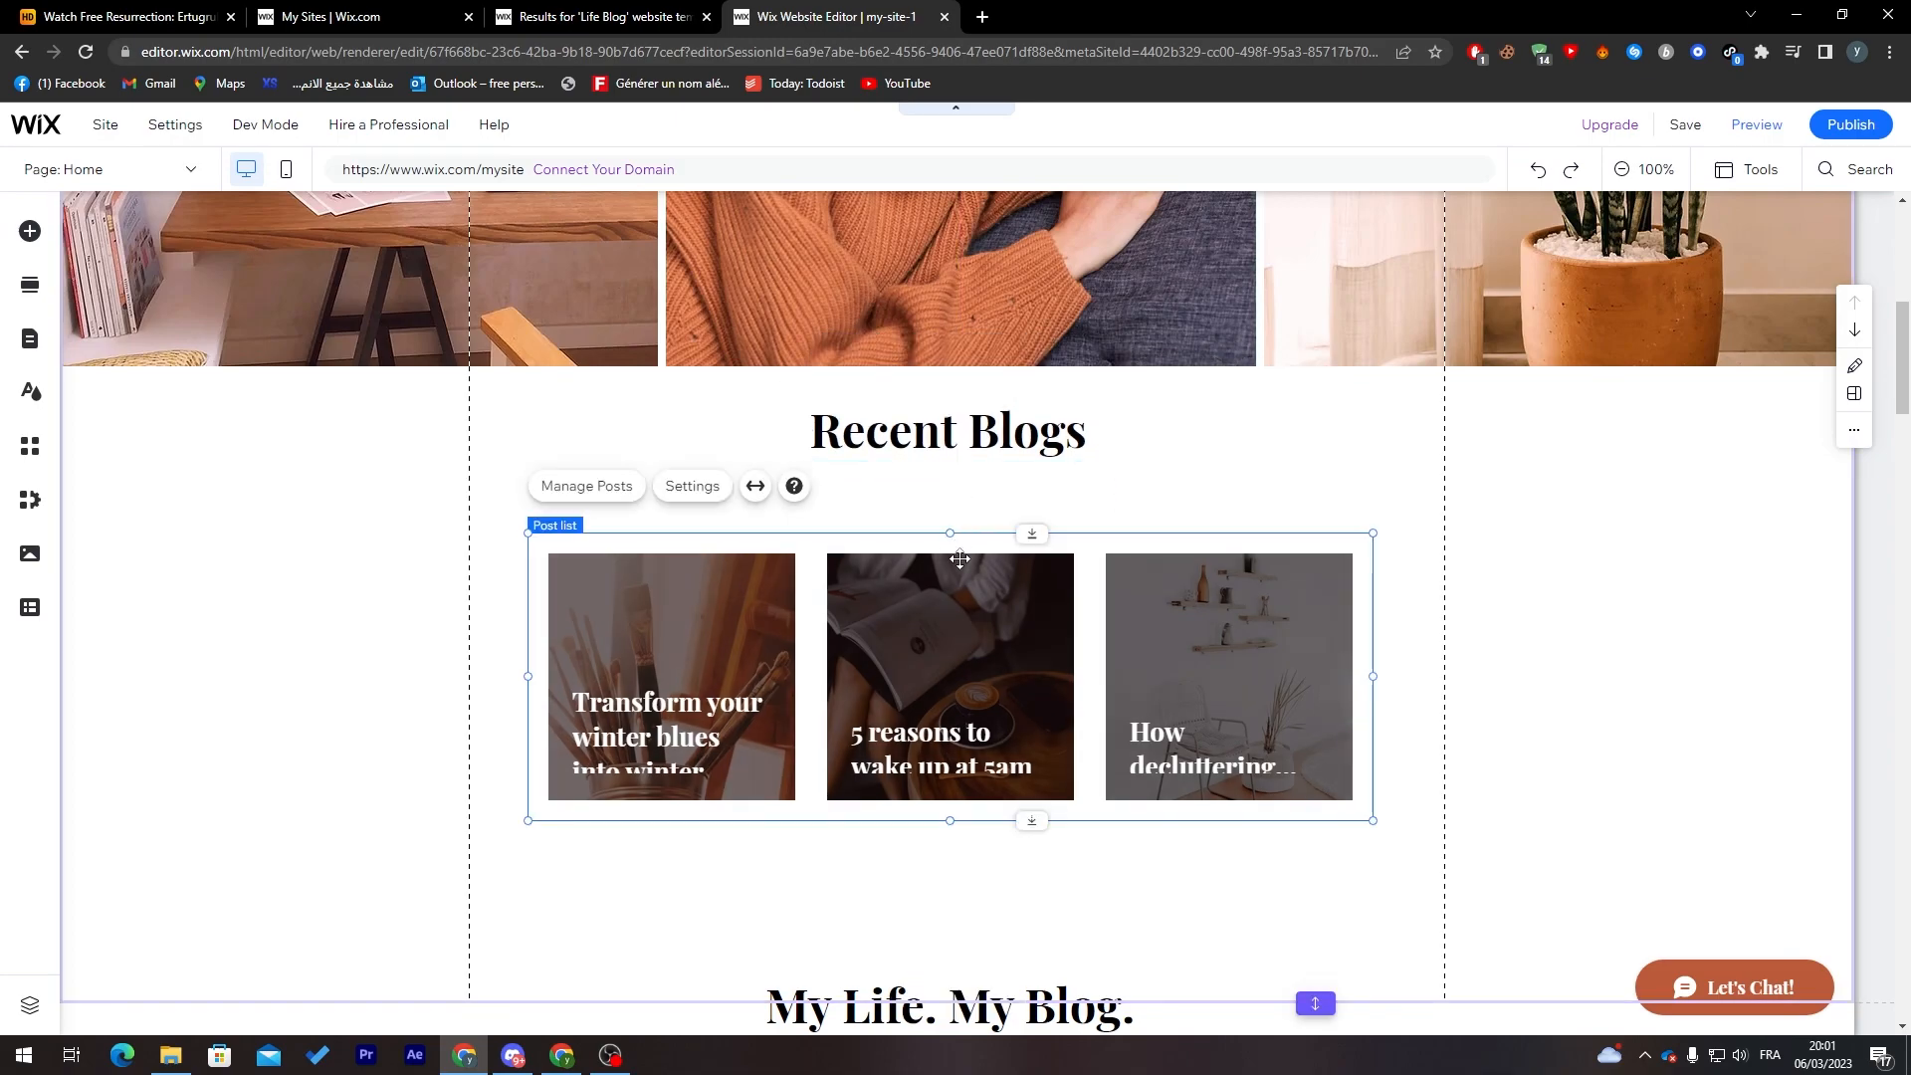
{"action": "left_click_drag", "start_coordinate": [964, 539], "coordinate": [962, 490]}
Step: Apply the Float in animation to the Recent Blogs title
{"action": "left_click", "coordinate": [955, 430]}
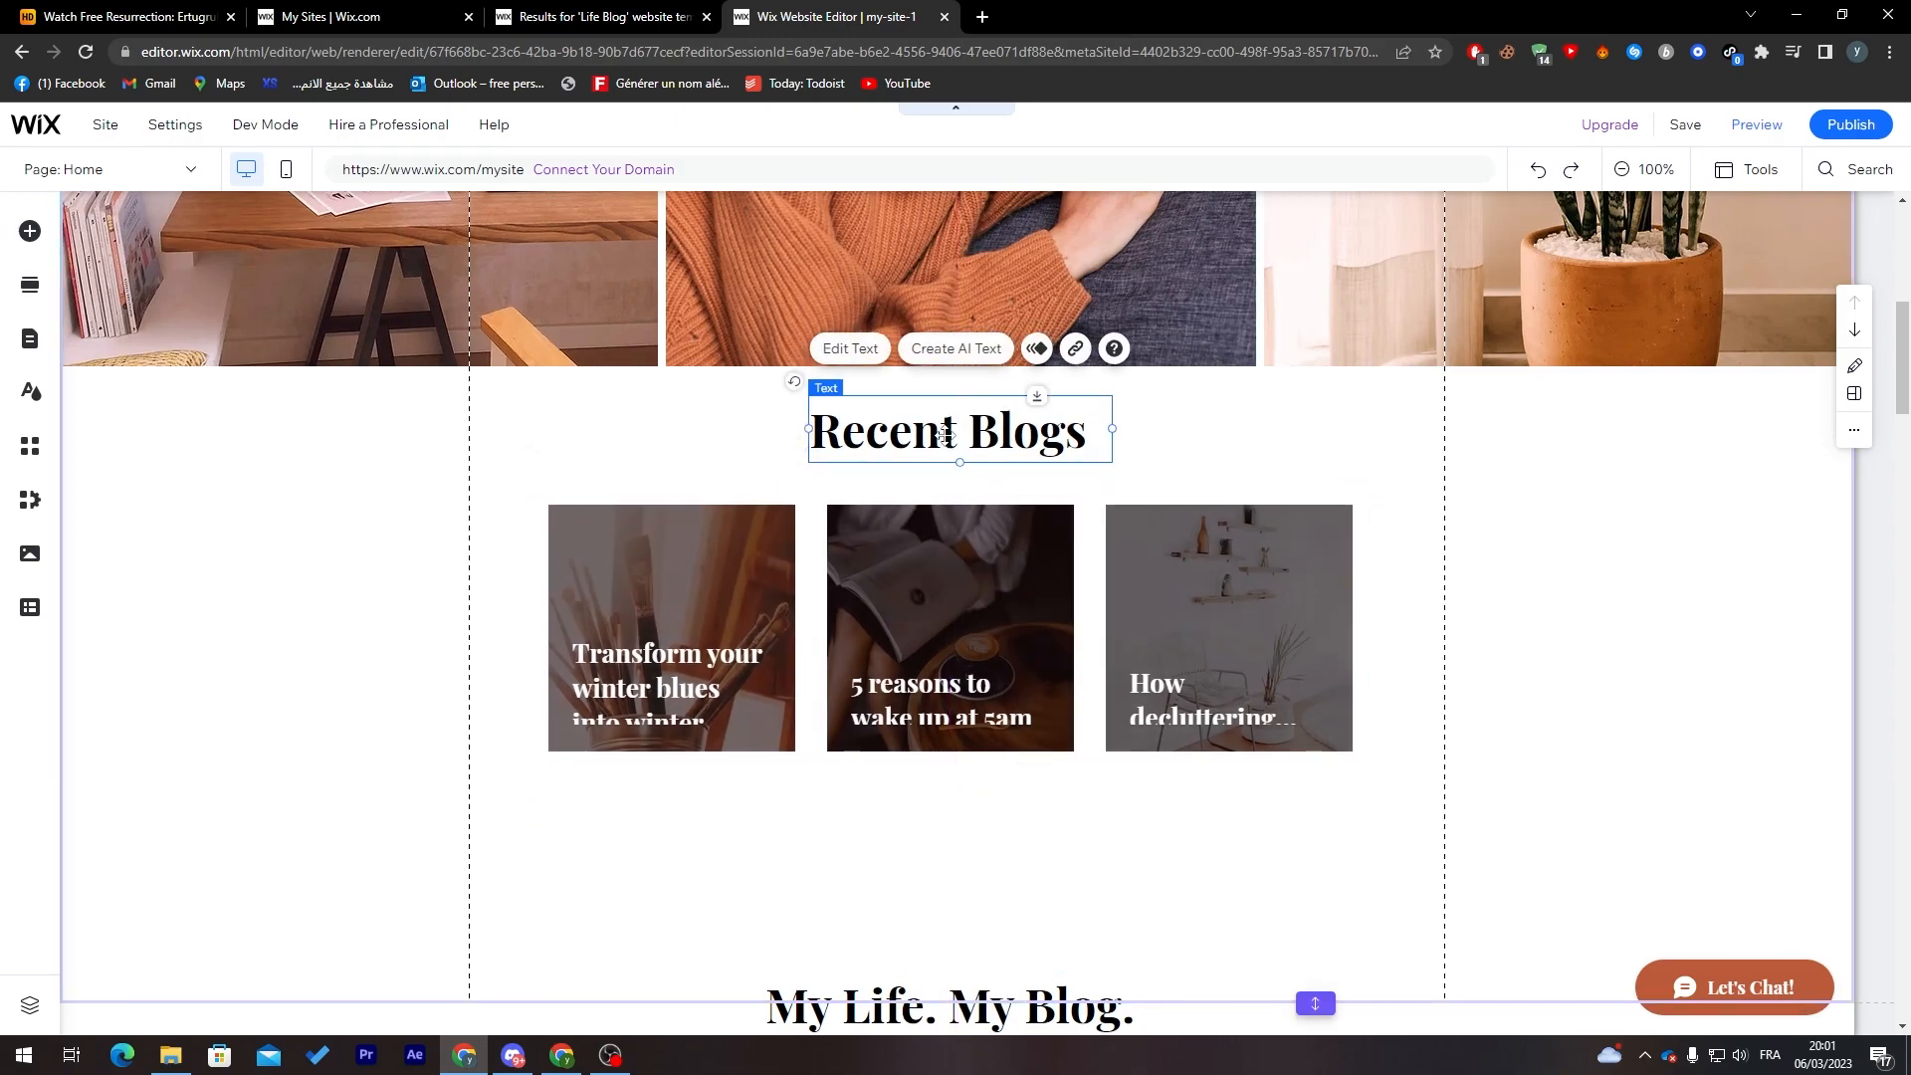
{"action": "left_click", "coordinate": [1045, 355]}
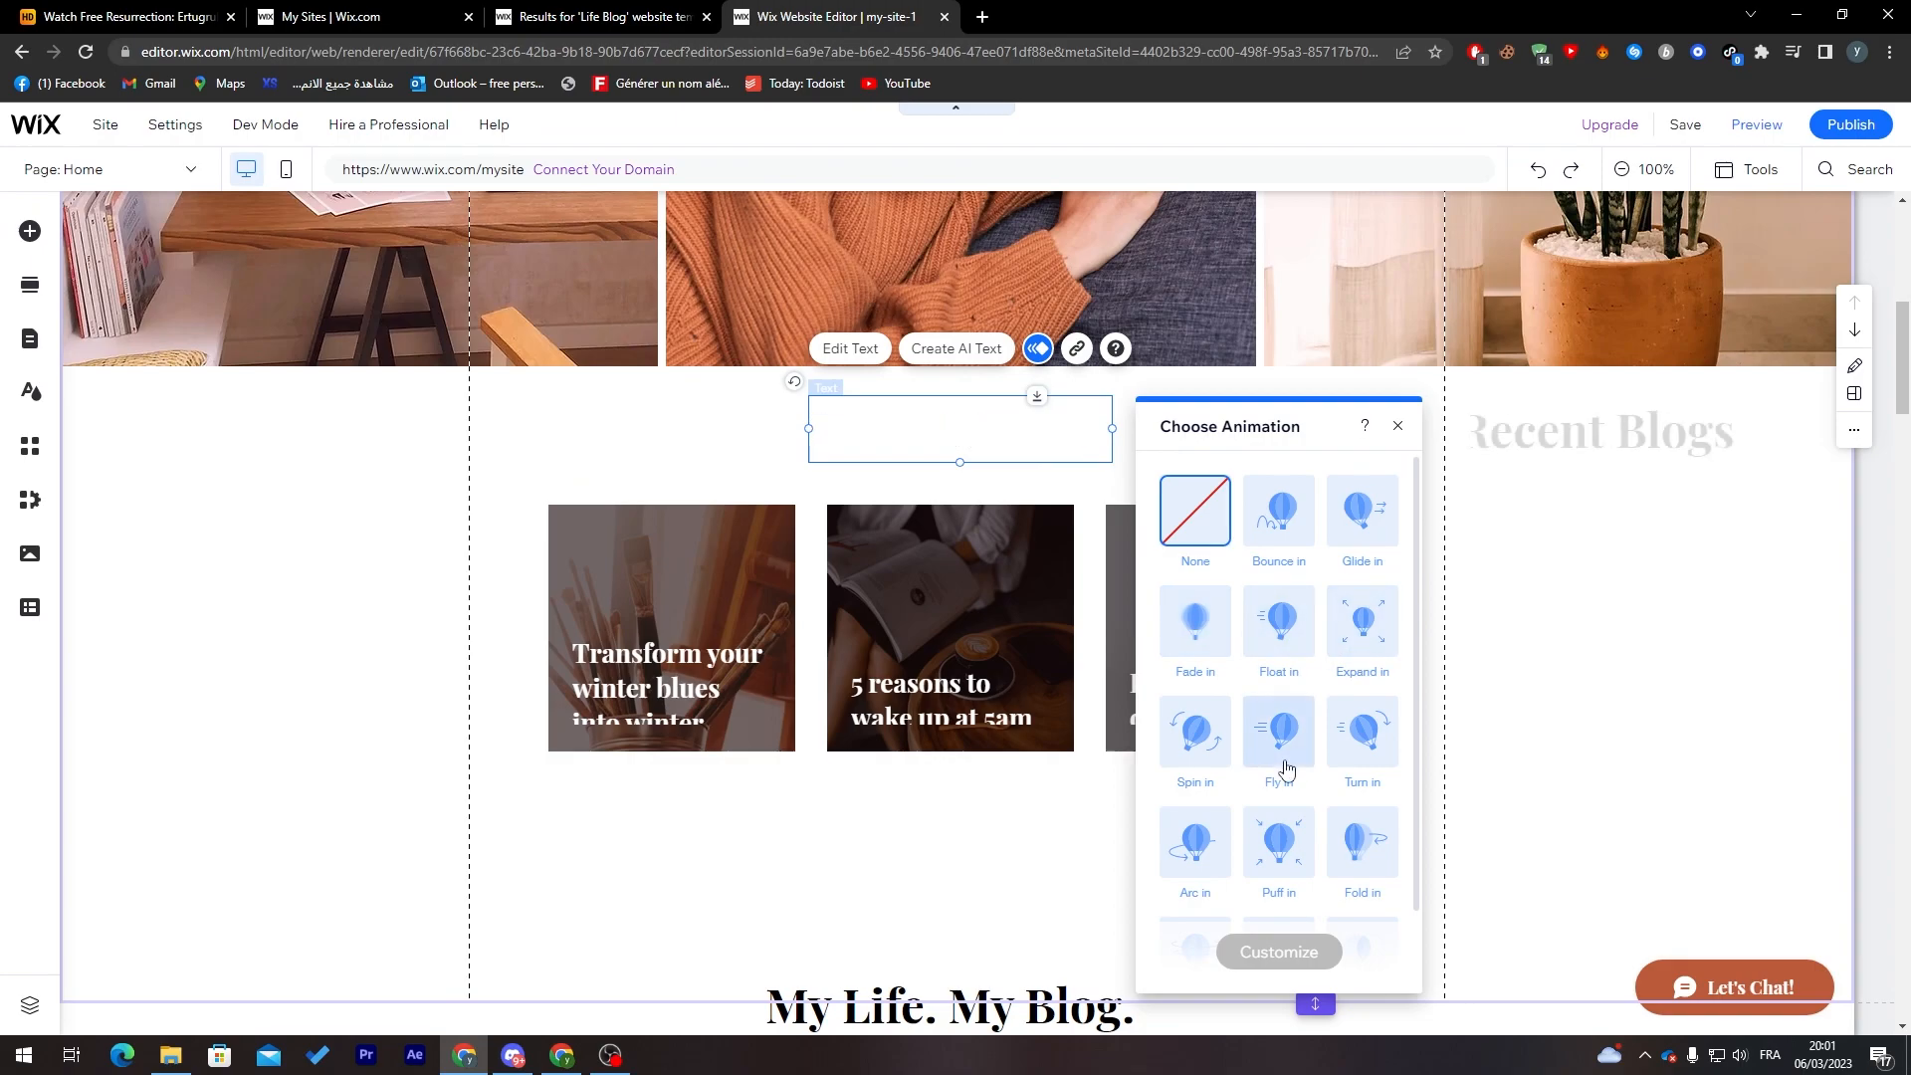
{"action": "left_click", "coordinate": [1279, 621]}
Step: Set the post list under Recent Blogs to display only the cover image, views counter and likes counter
{"action": "left_click", "coordinate": [1131, 597]}
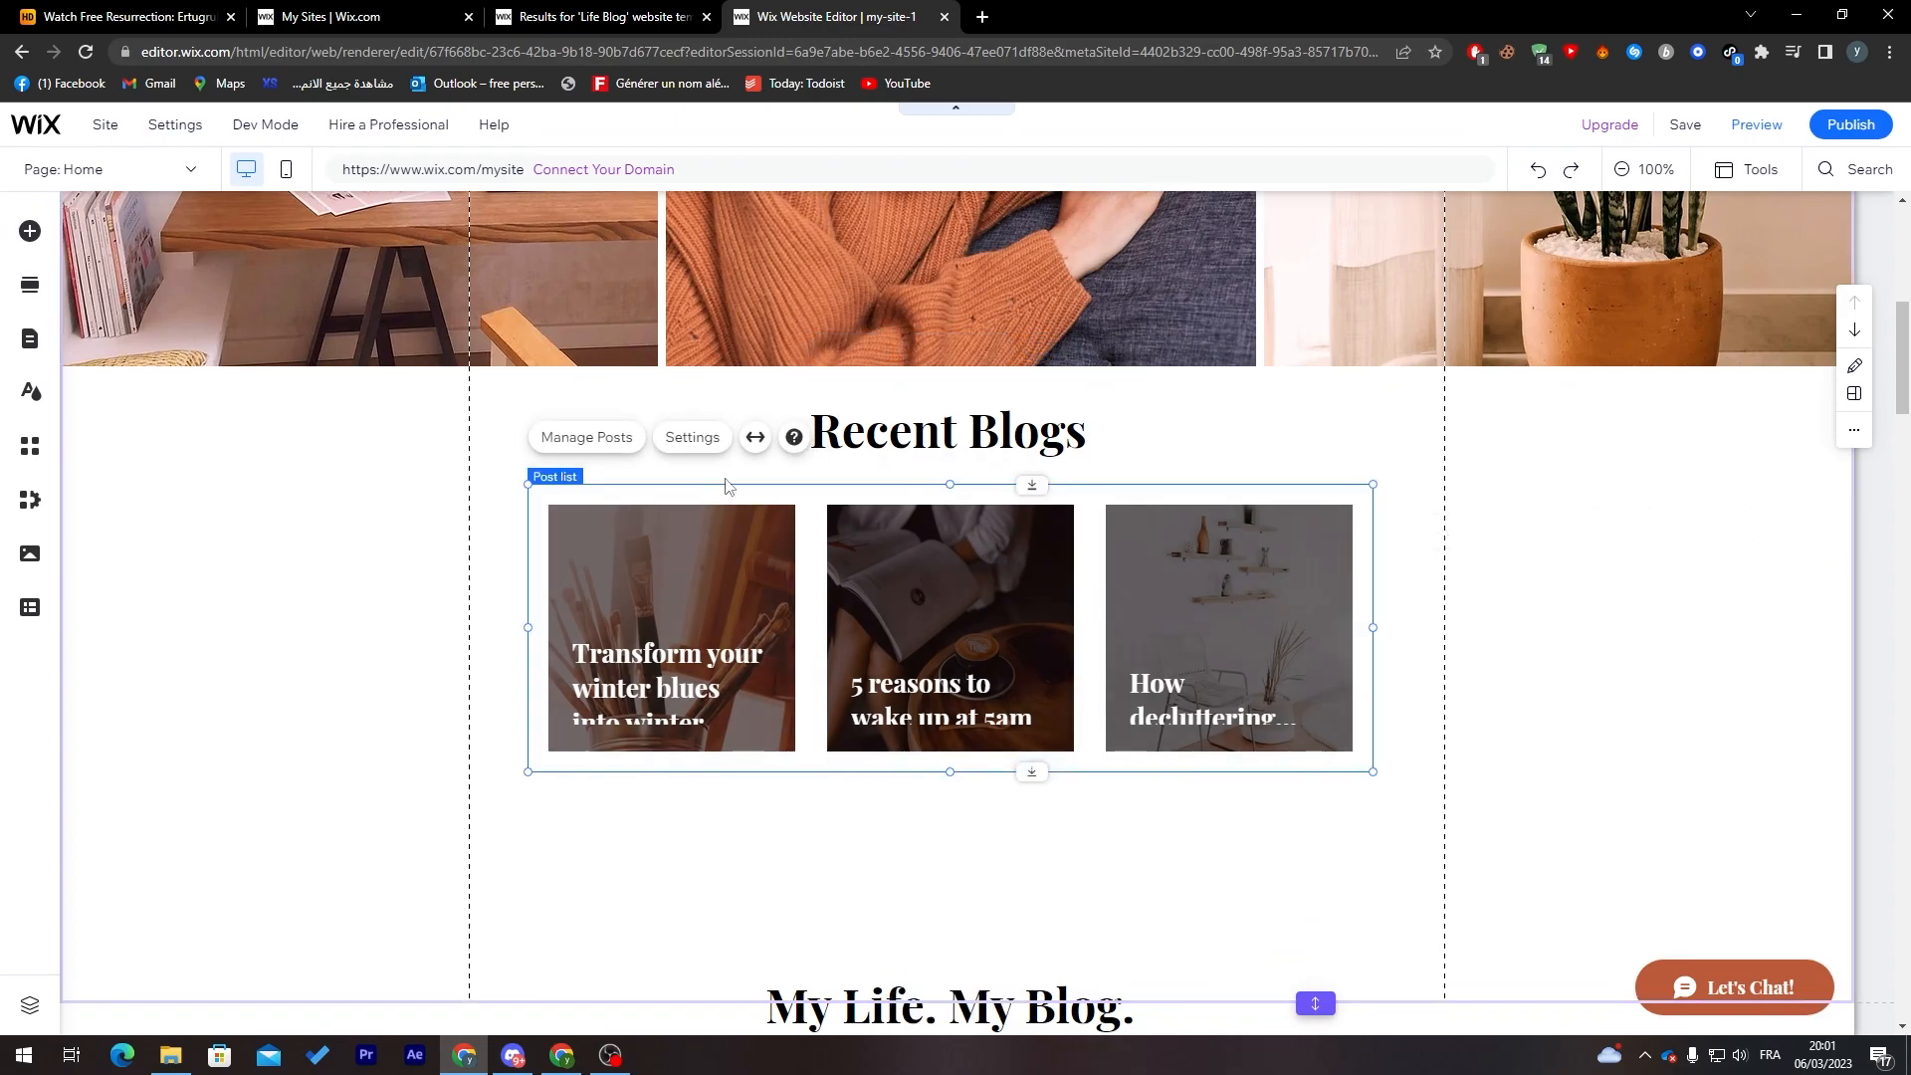
{"action": "left_click", "coordinate": [703, 450]}
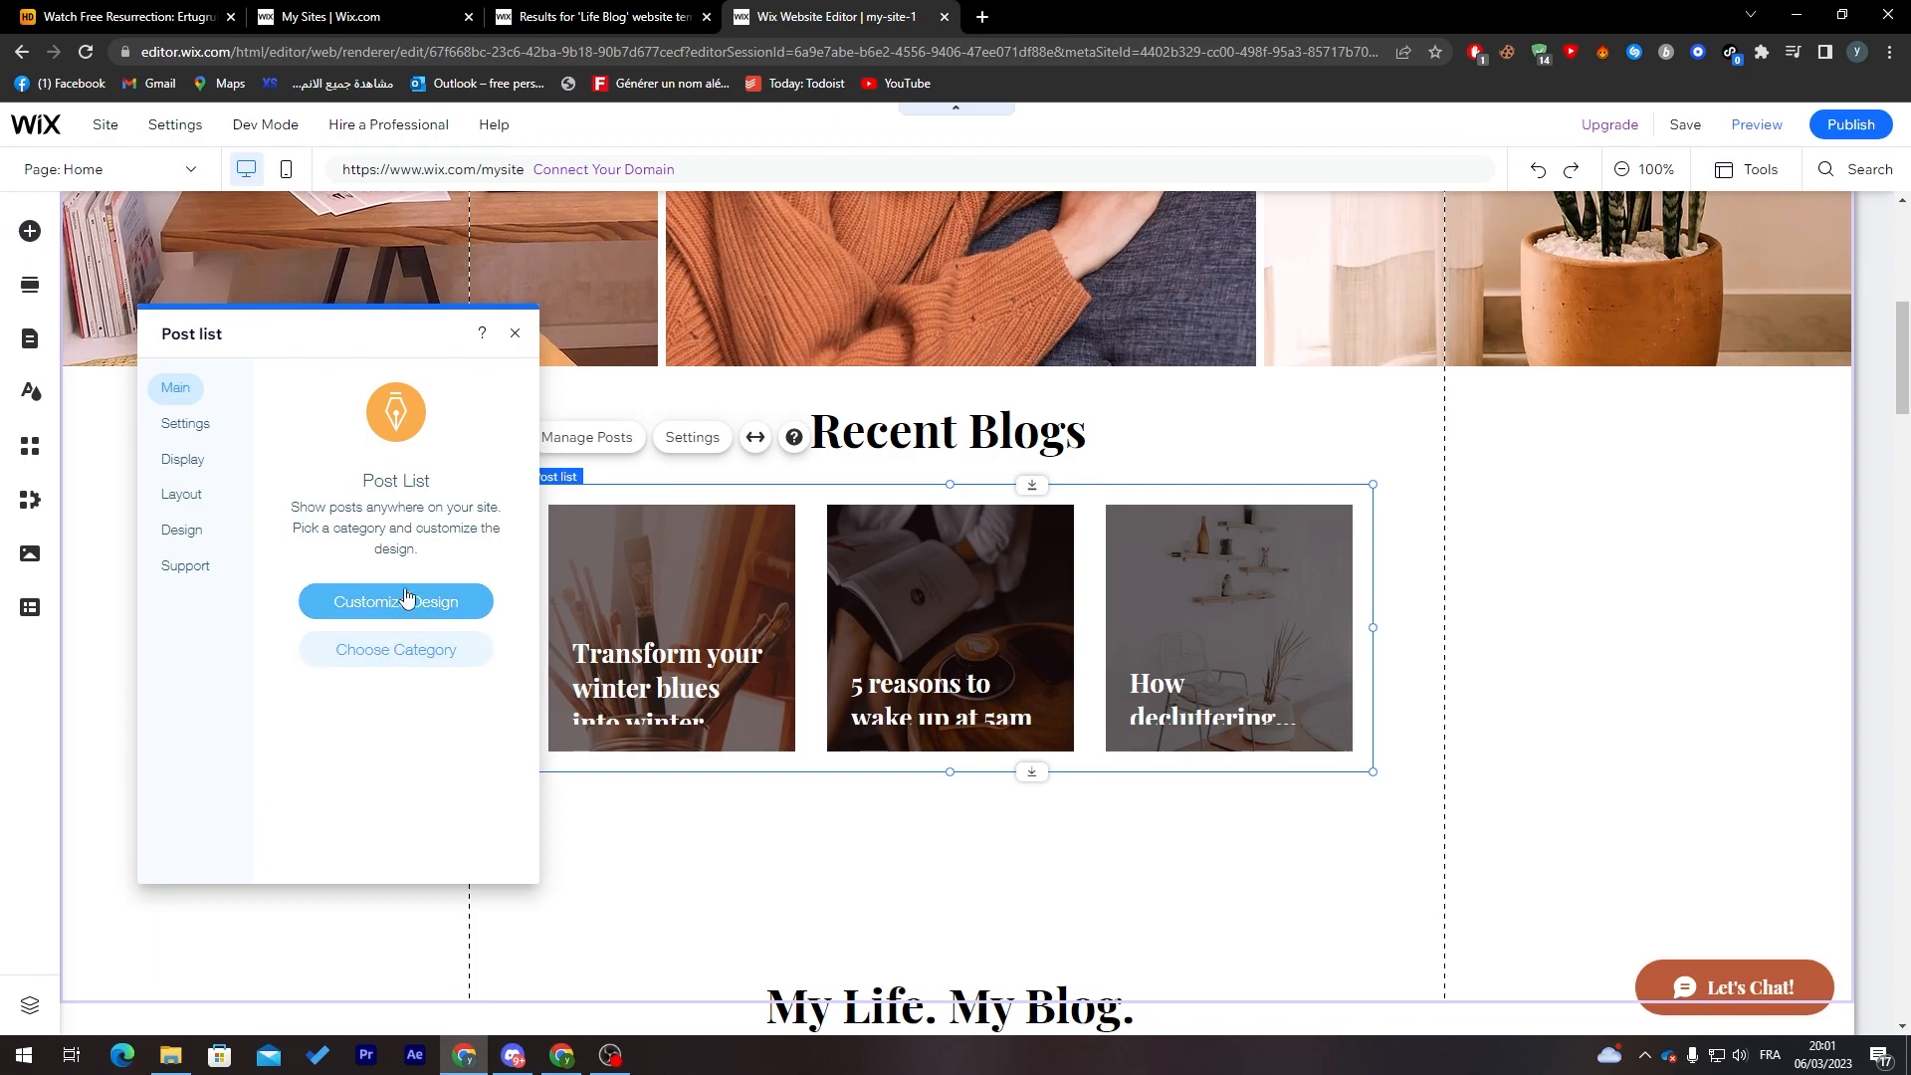
{"action": "left_click", "coordinate": [199, 425]}
{"action": "left_click", "coordinate": [200, 468]}
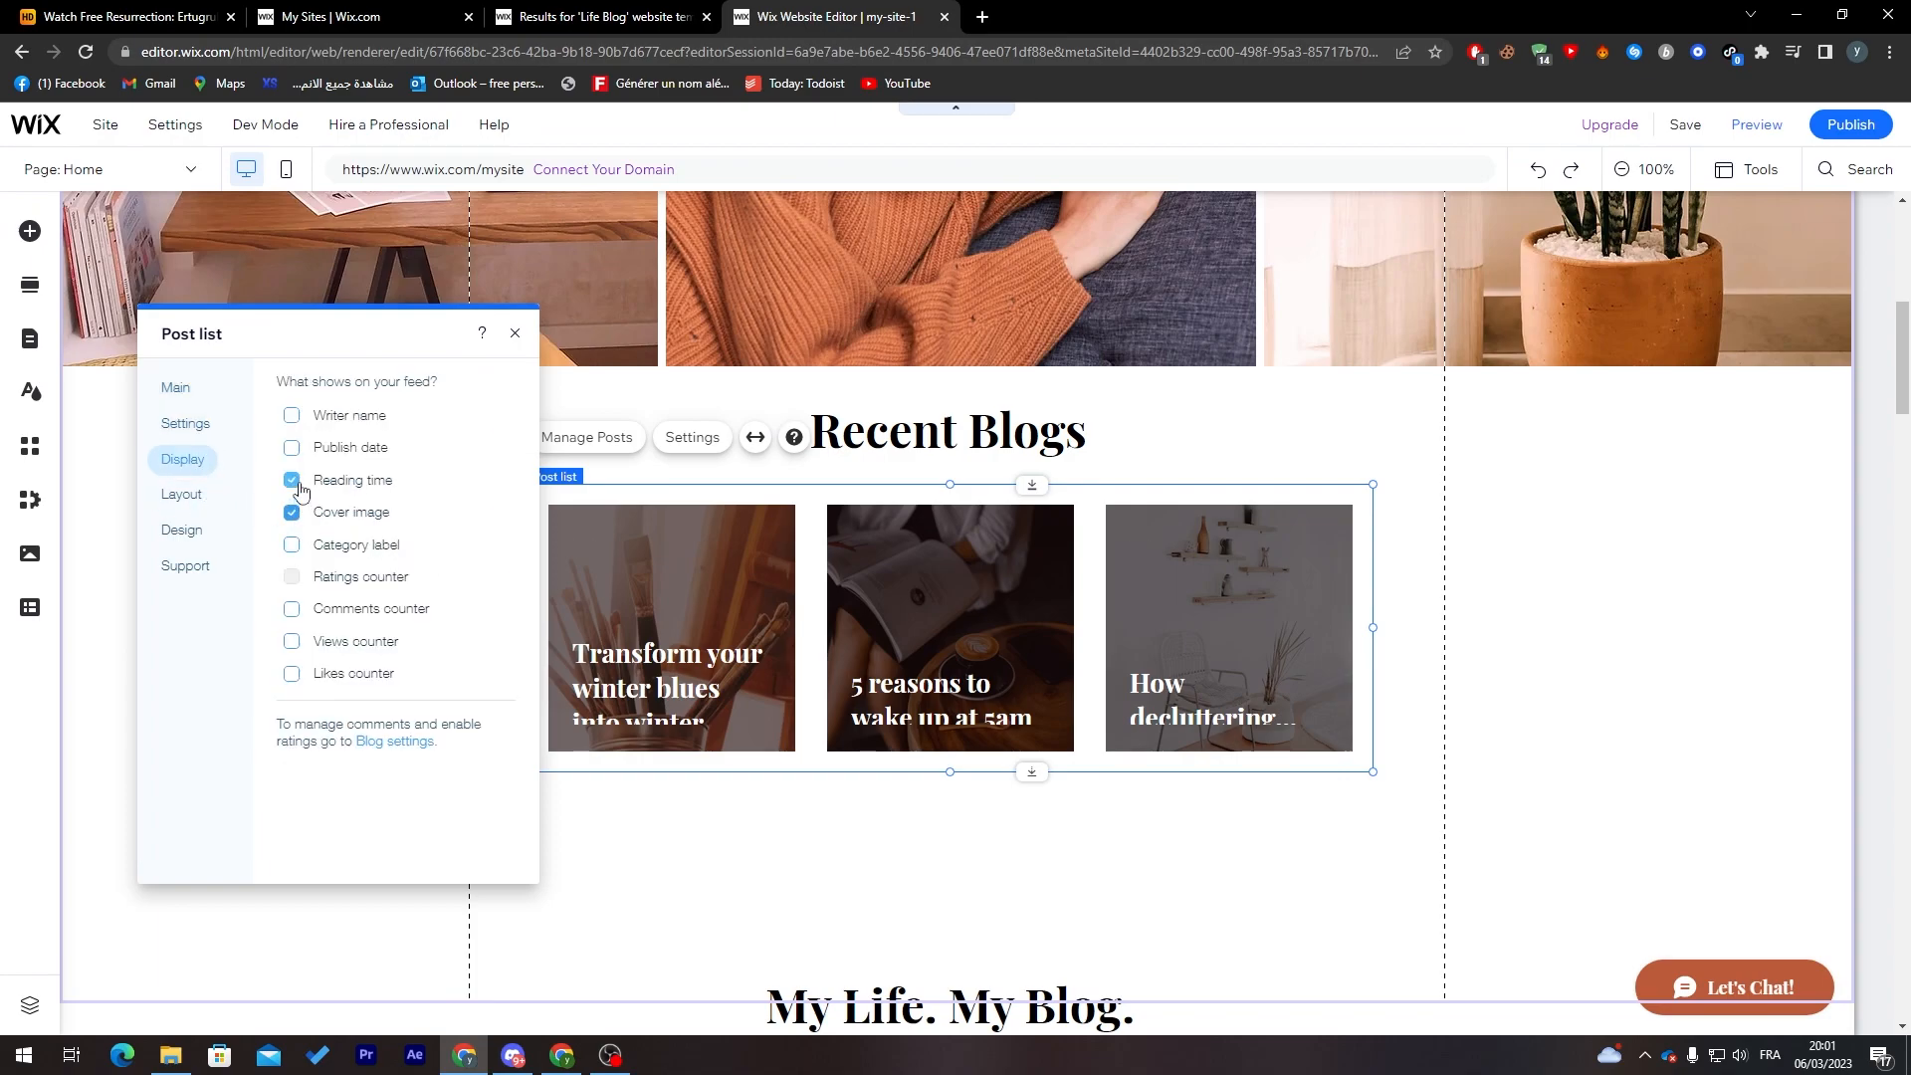
{"action": "left_click", "coordinate": [294, 450]}
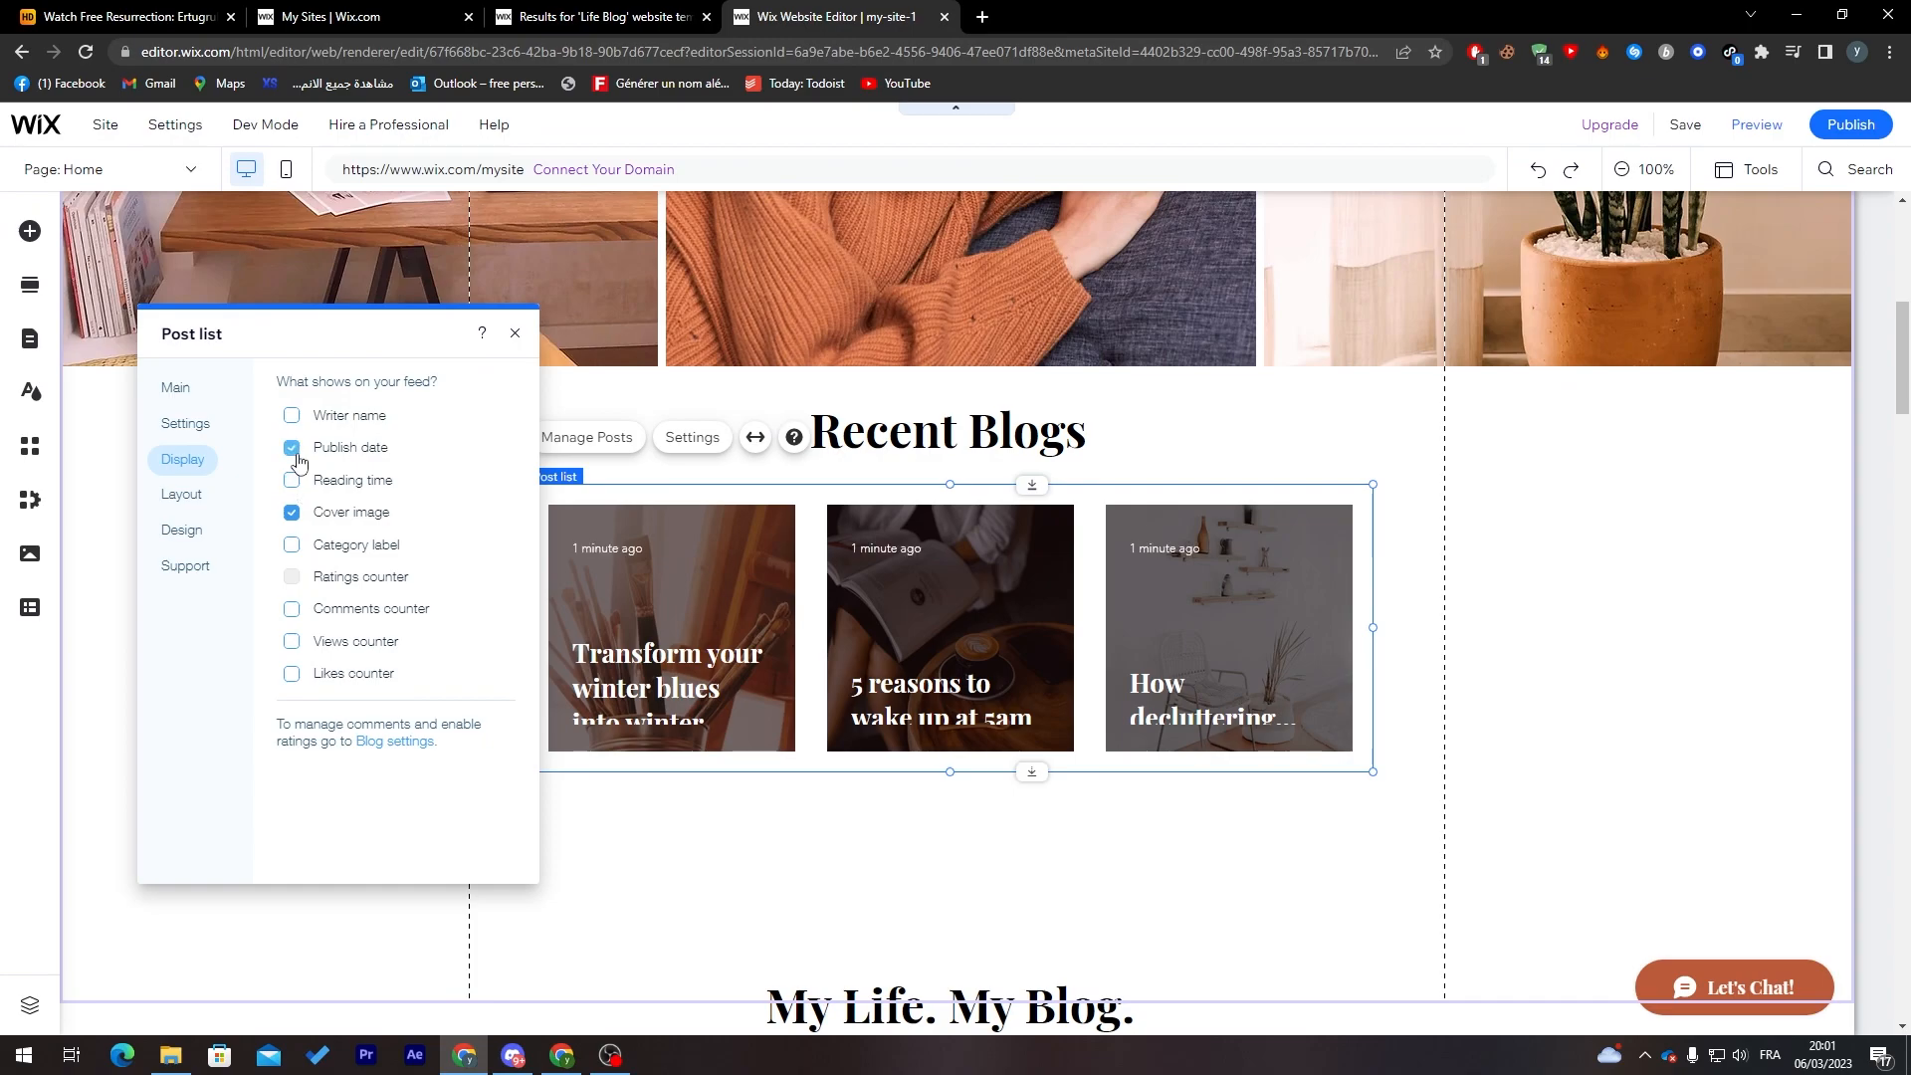
{"action": "left_click", "coordinate": [295, 454]}
{"action": "left_click", "coordinate": [291, 416]}
{"action": "left_click", "coordinate": [290, 416]}
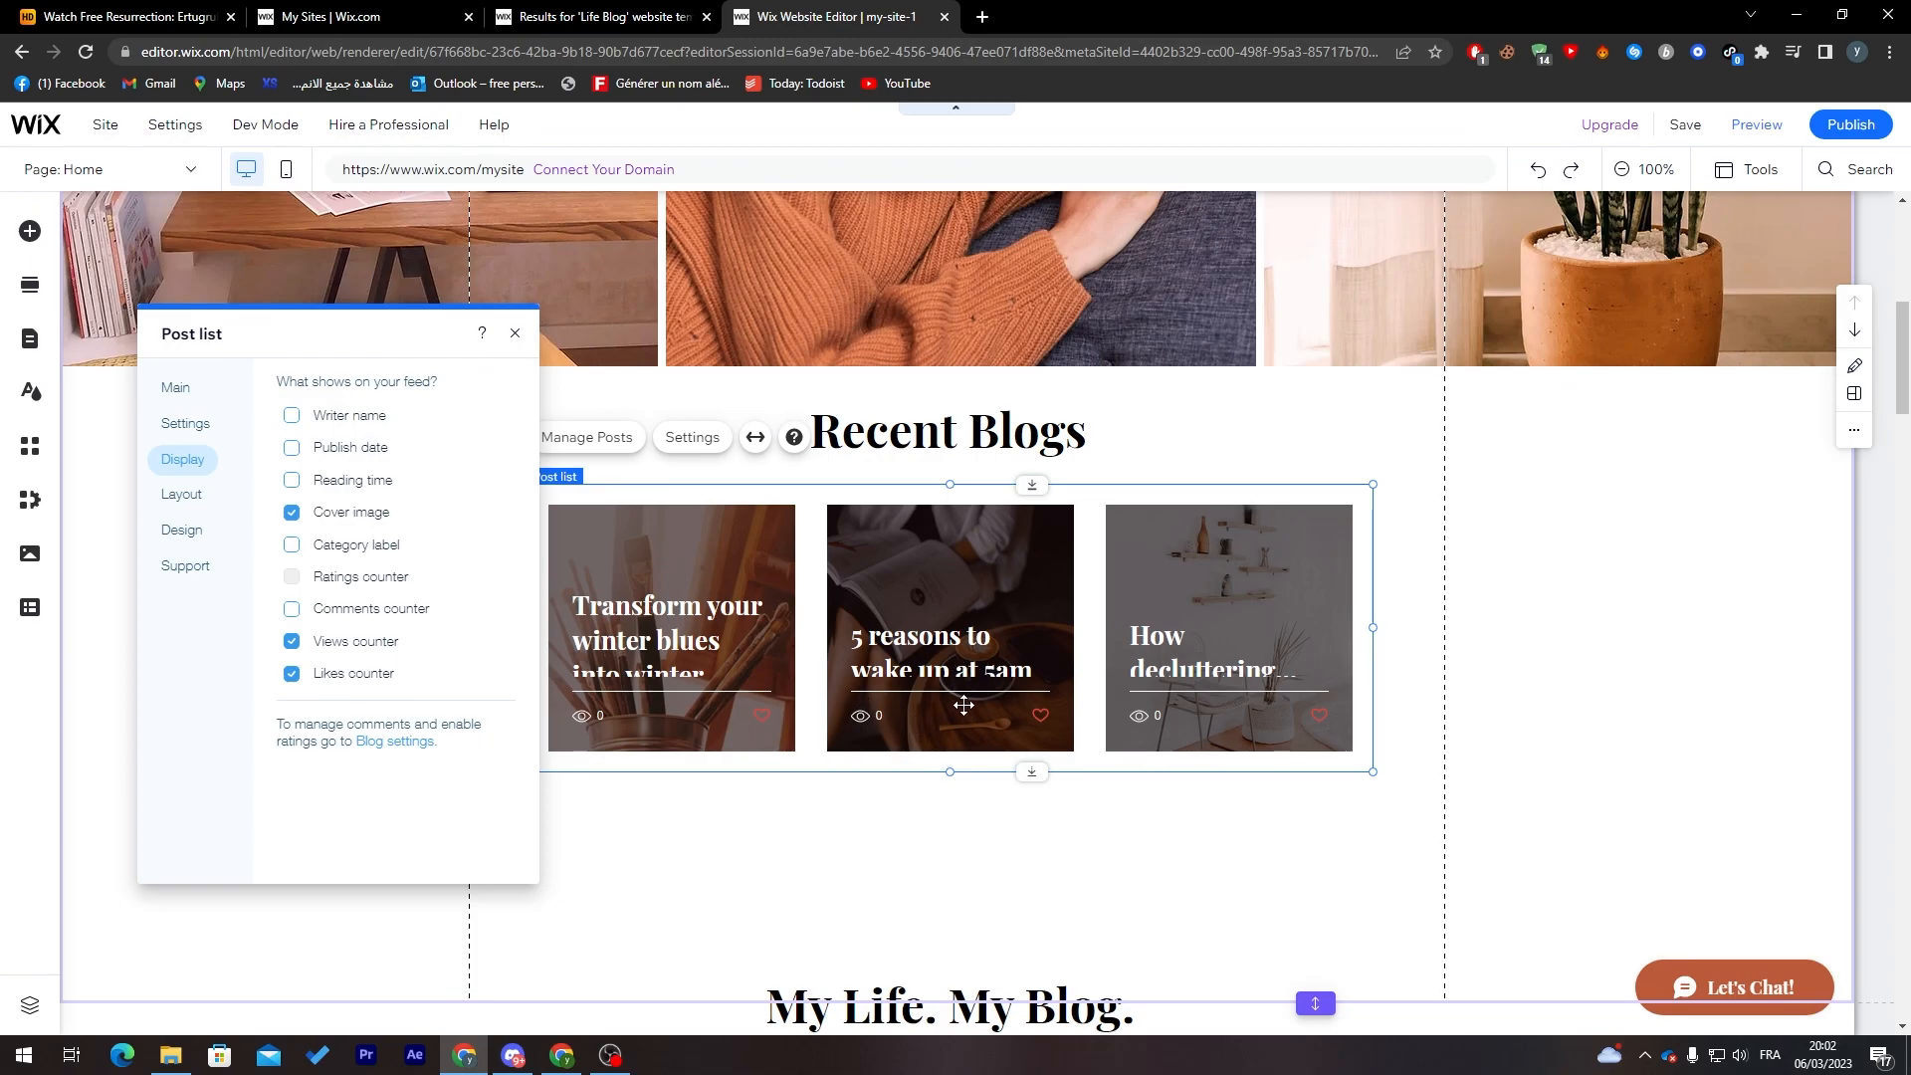
{"action": "left_click", "coordinate": [880, 721]}
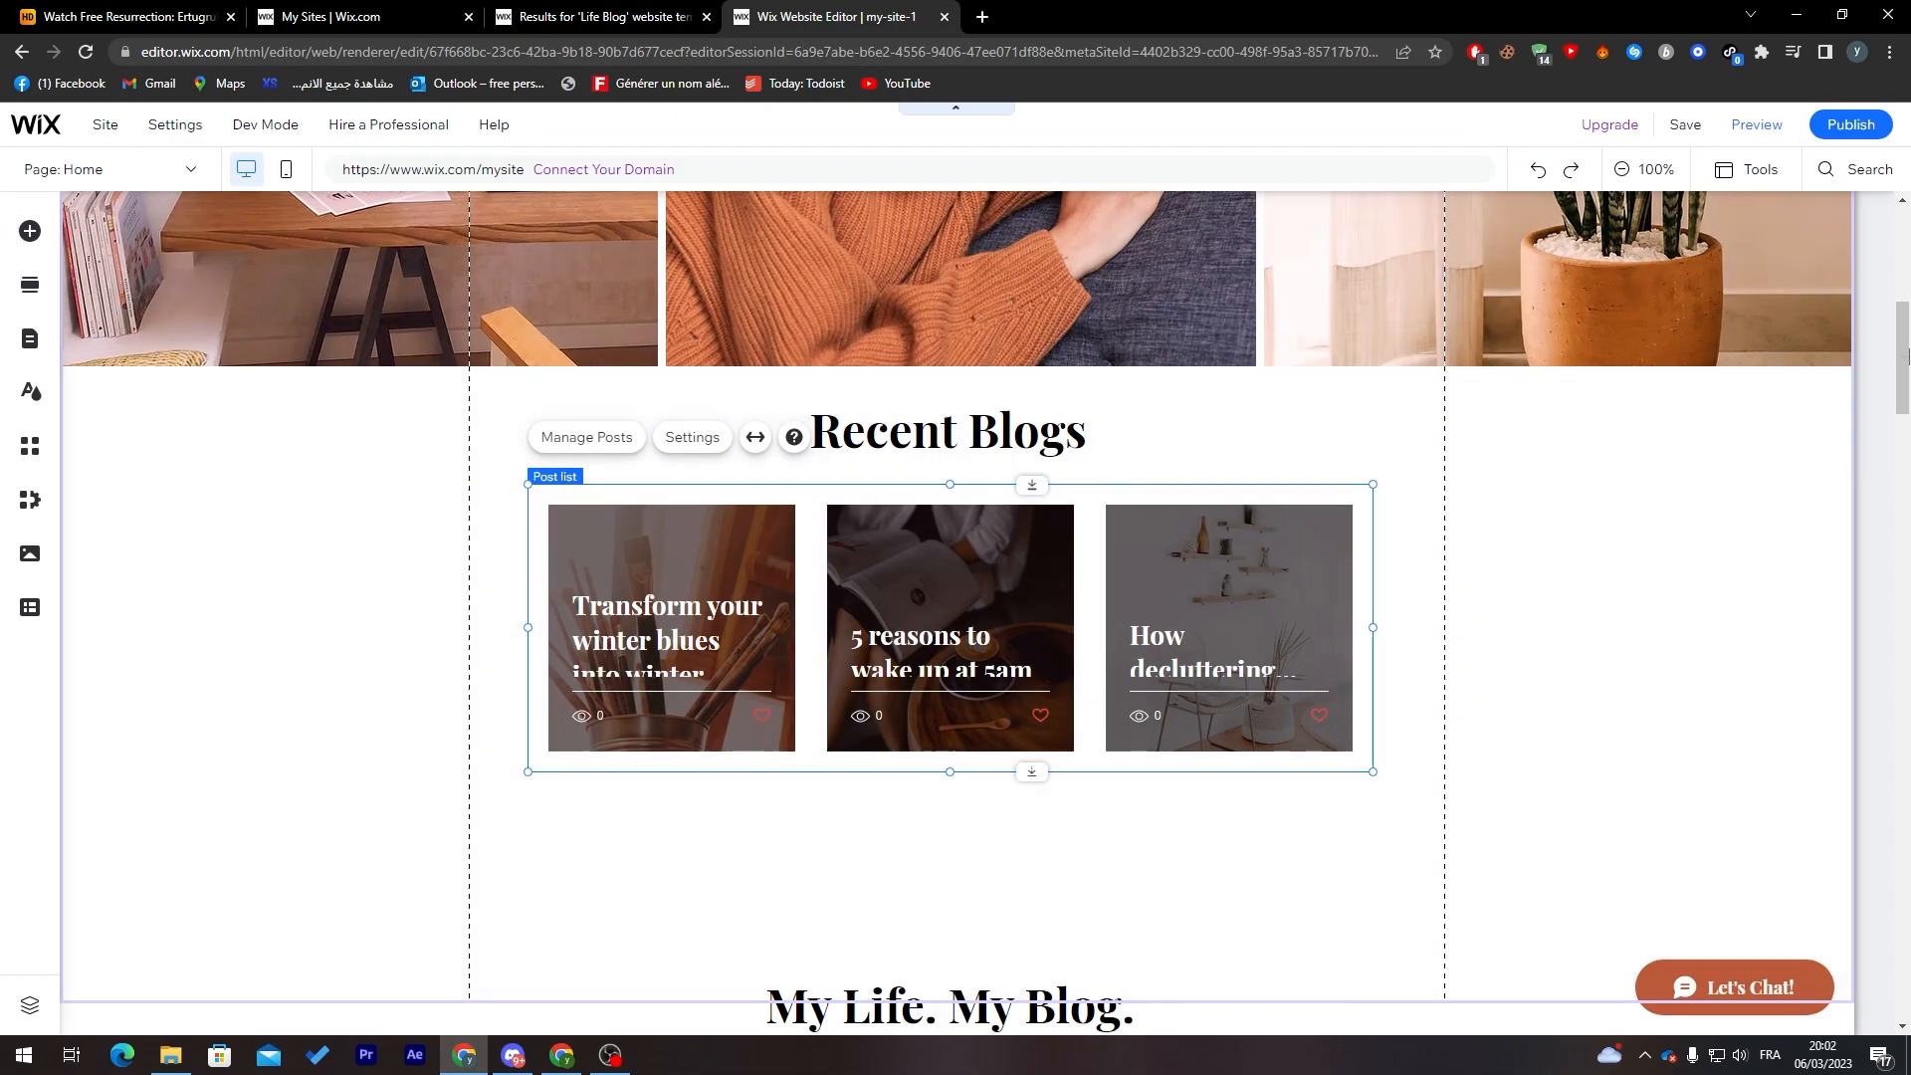
Step: Open the link settings of the All Posts button and check which site pages it can link to
{"action": "left_click_drag", "start_coordinate": [1901, 422], "coordinate": [1878, 575]}
{"action": "scroll", "coordinate": [492, 652], "scroll_direction": "down", "scroll_amount": 3}
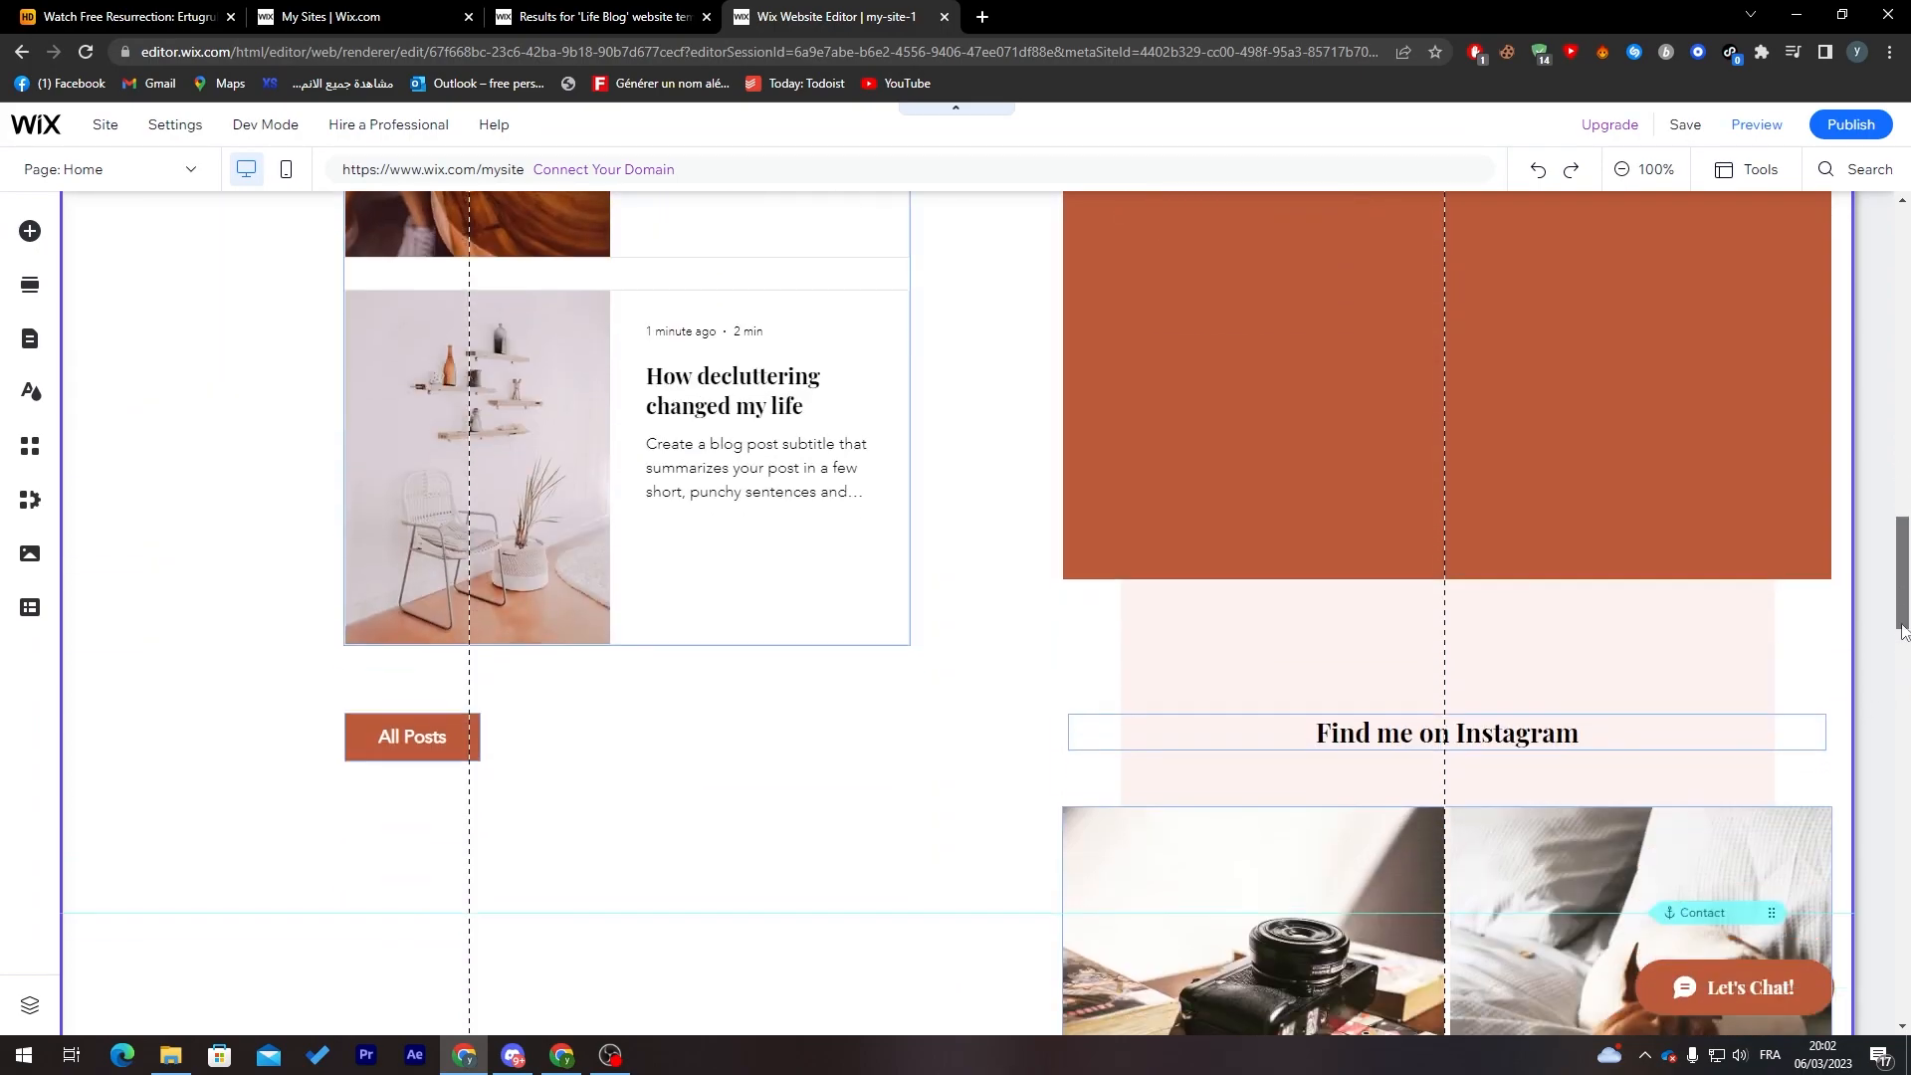
{"action": "left_click", "coordinate": [394, 705]}
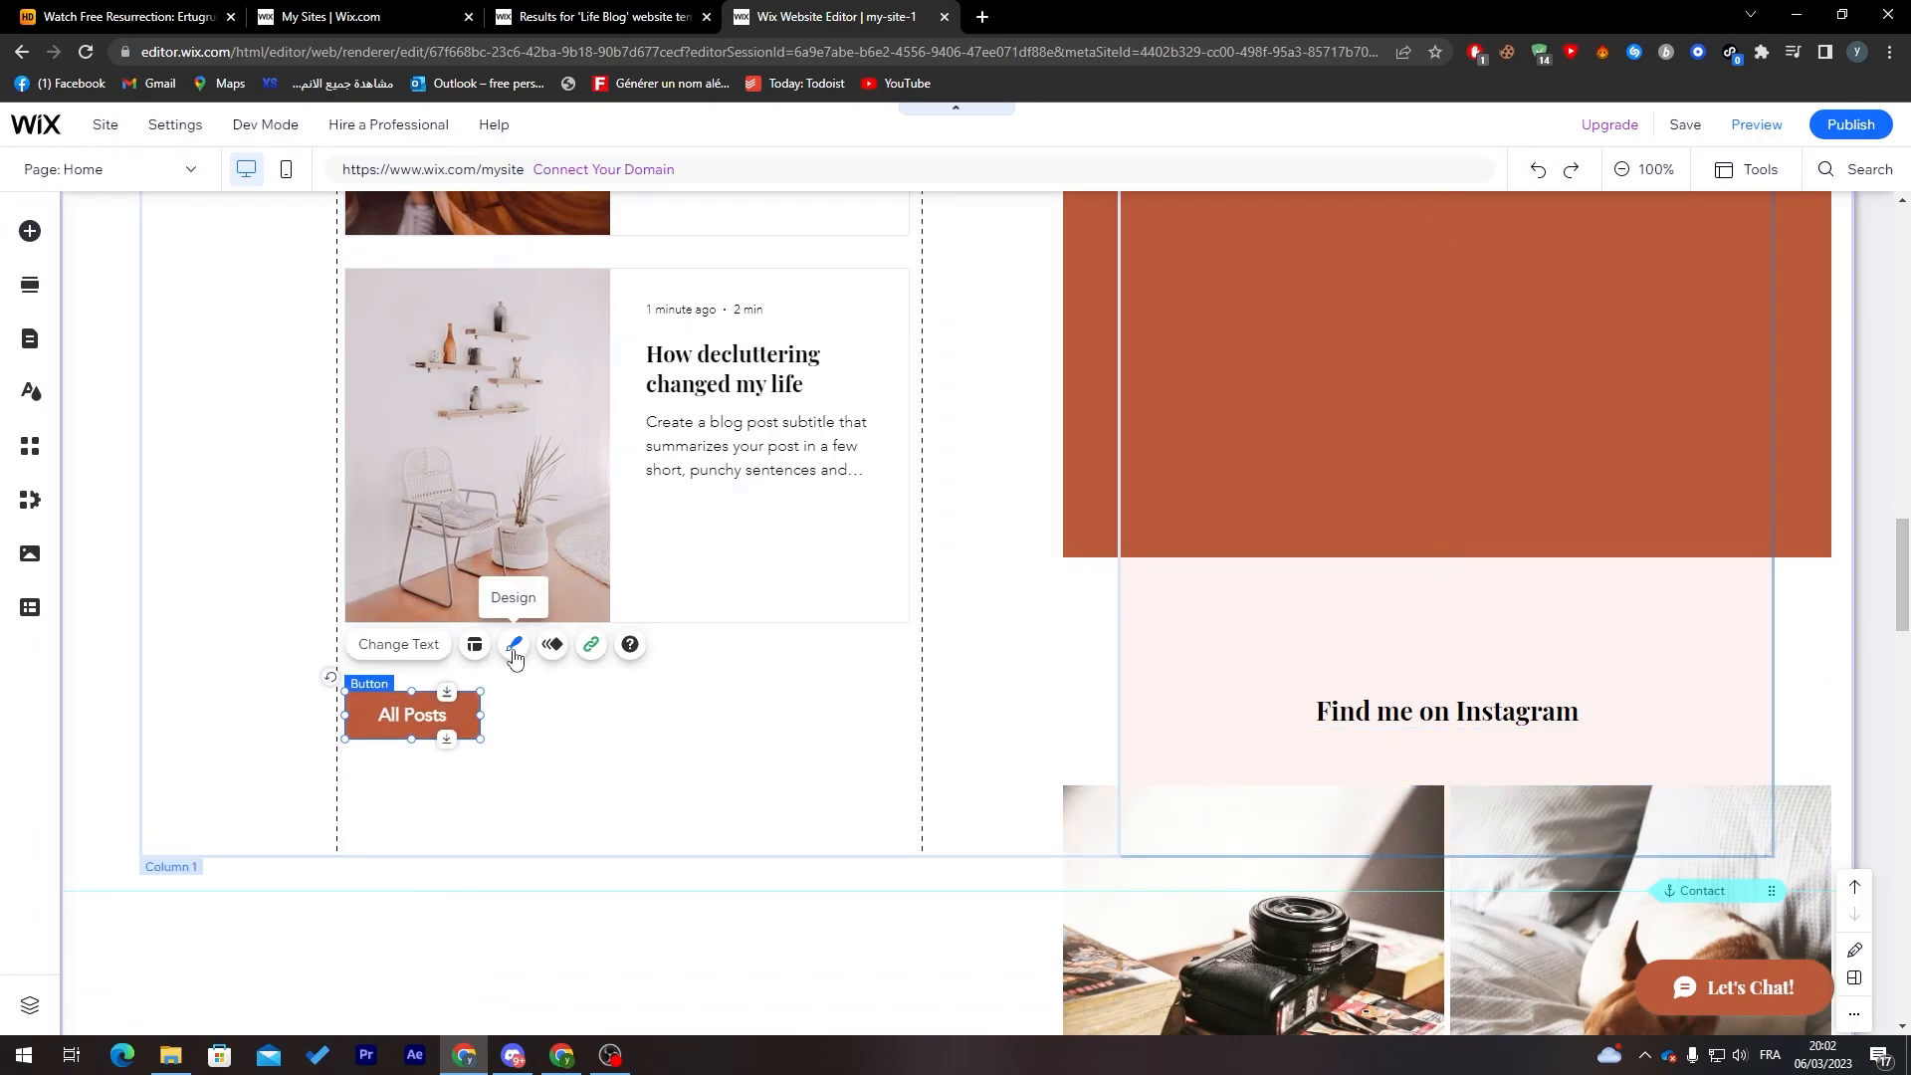
{"action": "left_click", "coordinate": [591, 645]}
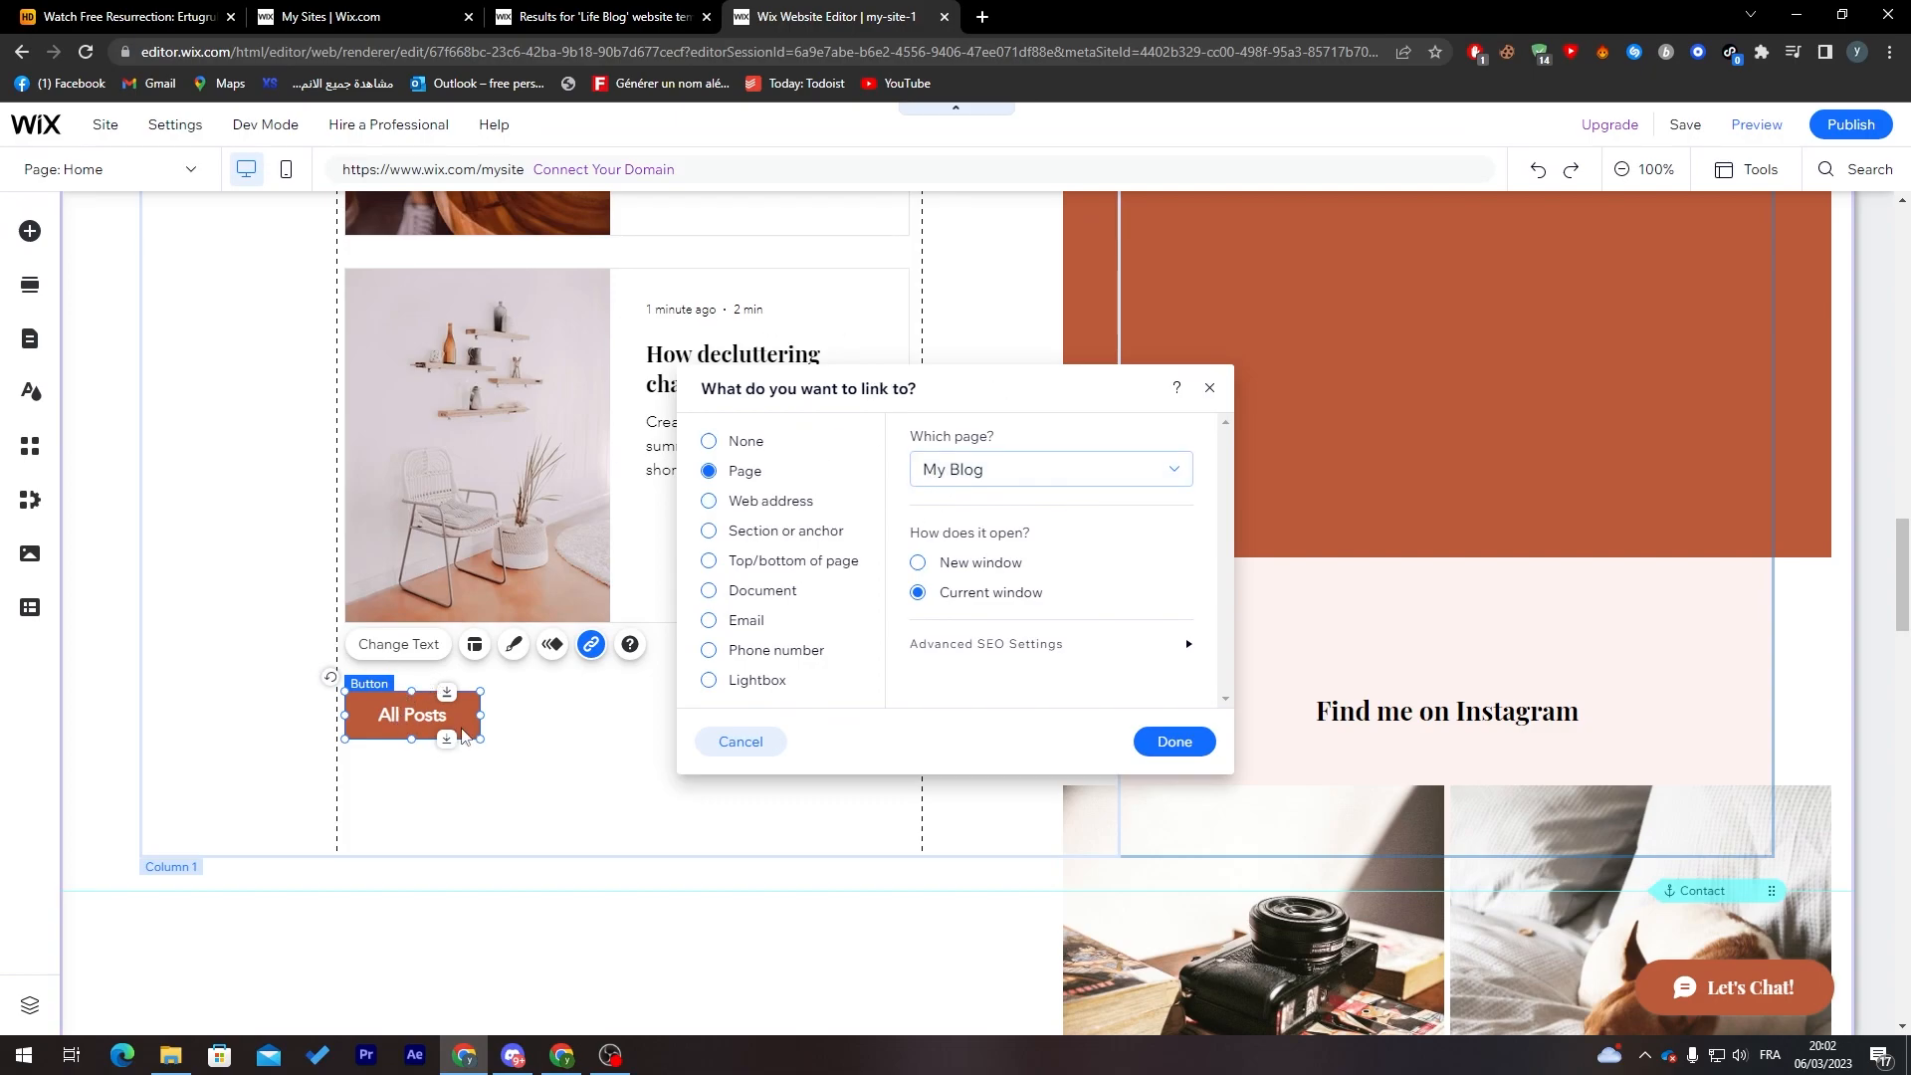
{"action": "left_click", "coordinate": [1122, 463]}
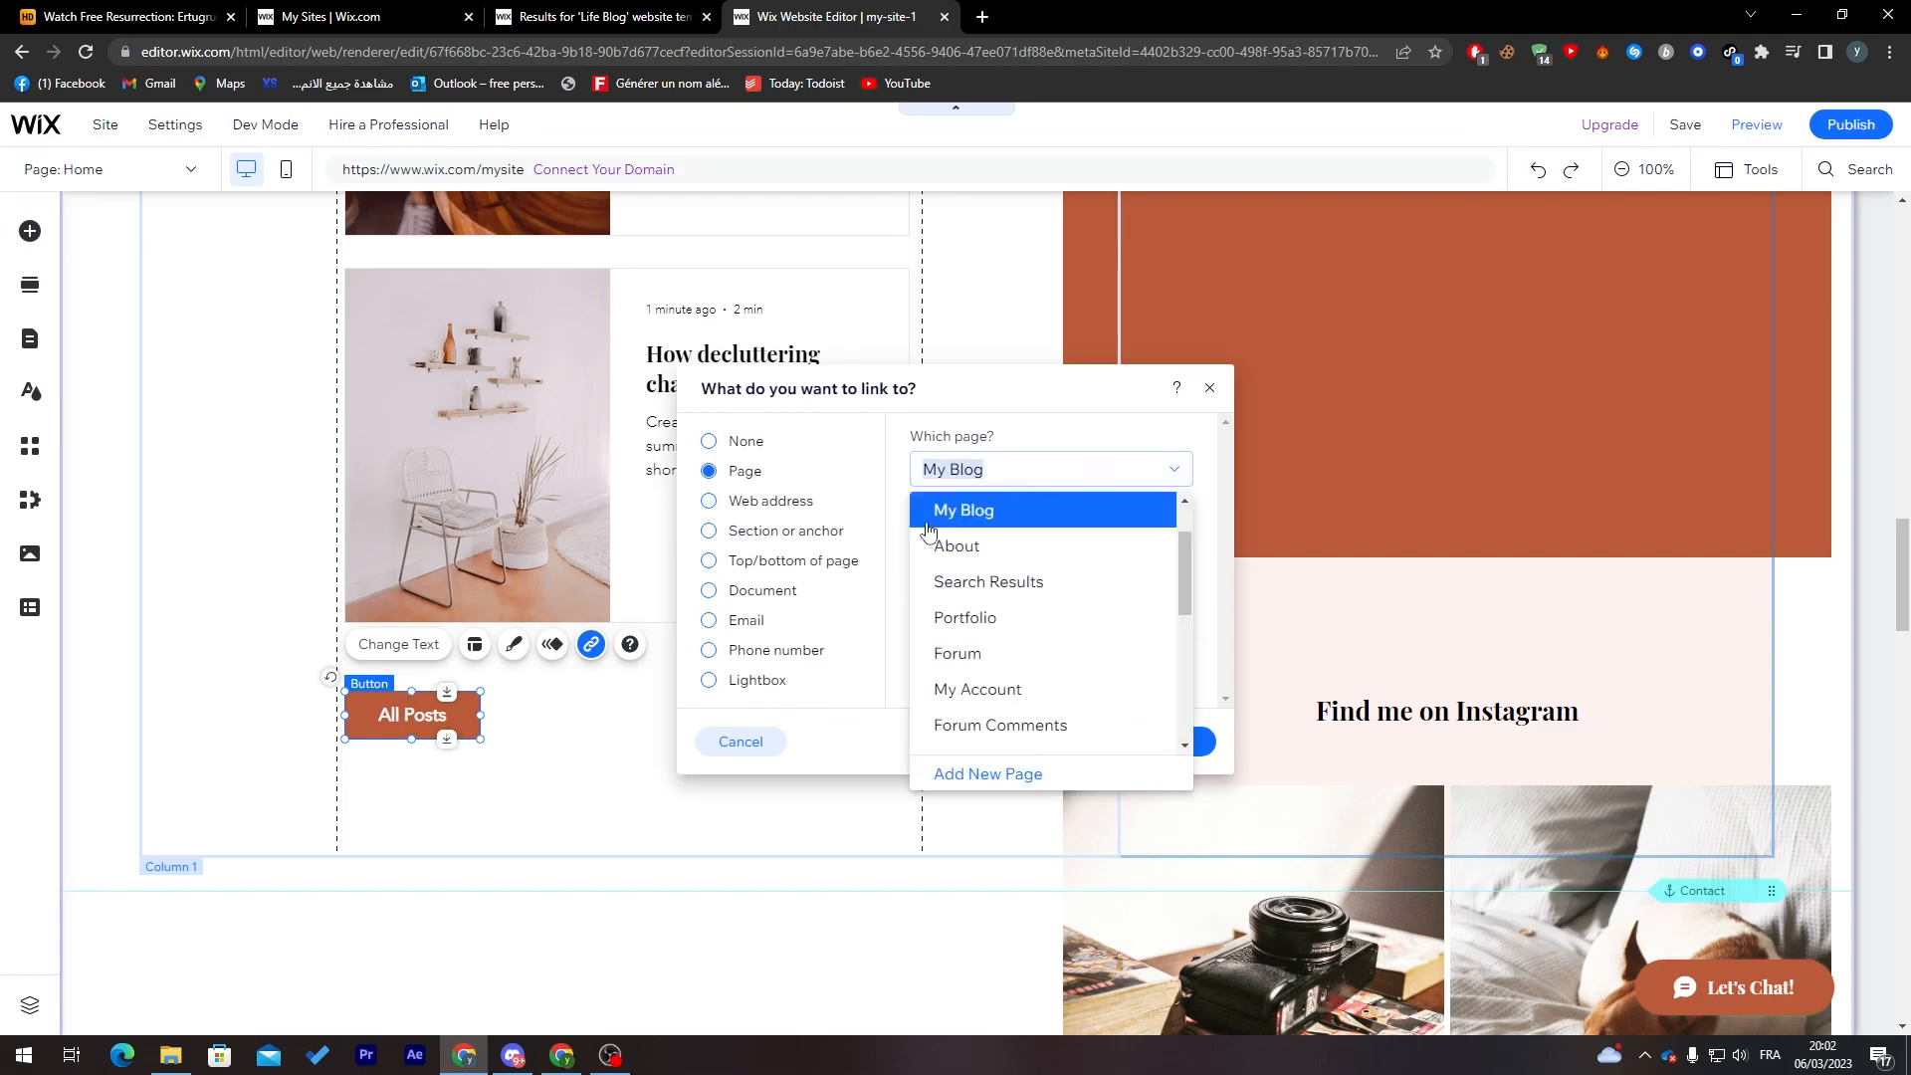
{"action": "left_click", "coordinate": [986, 483]}
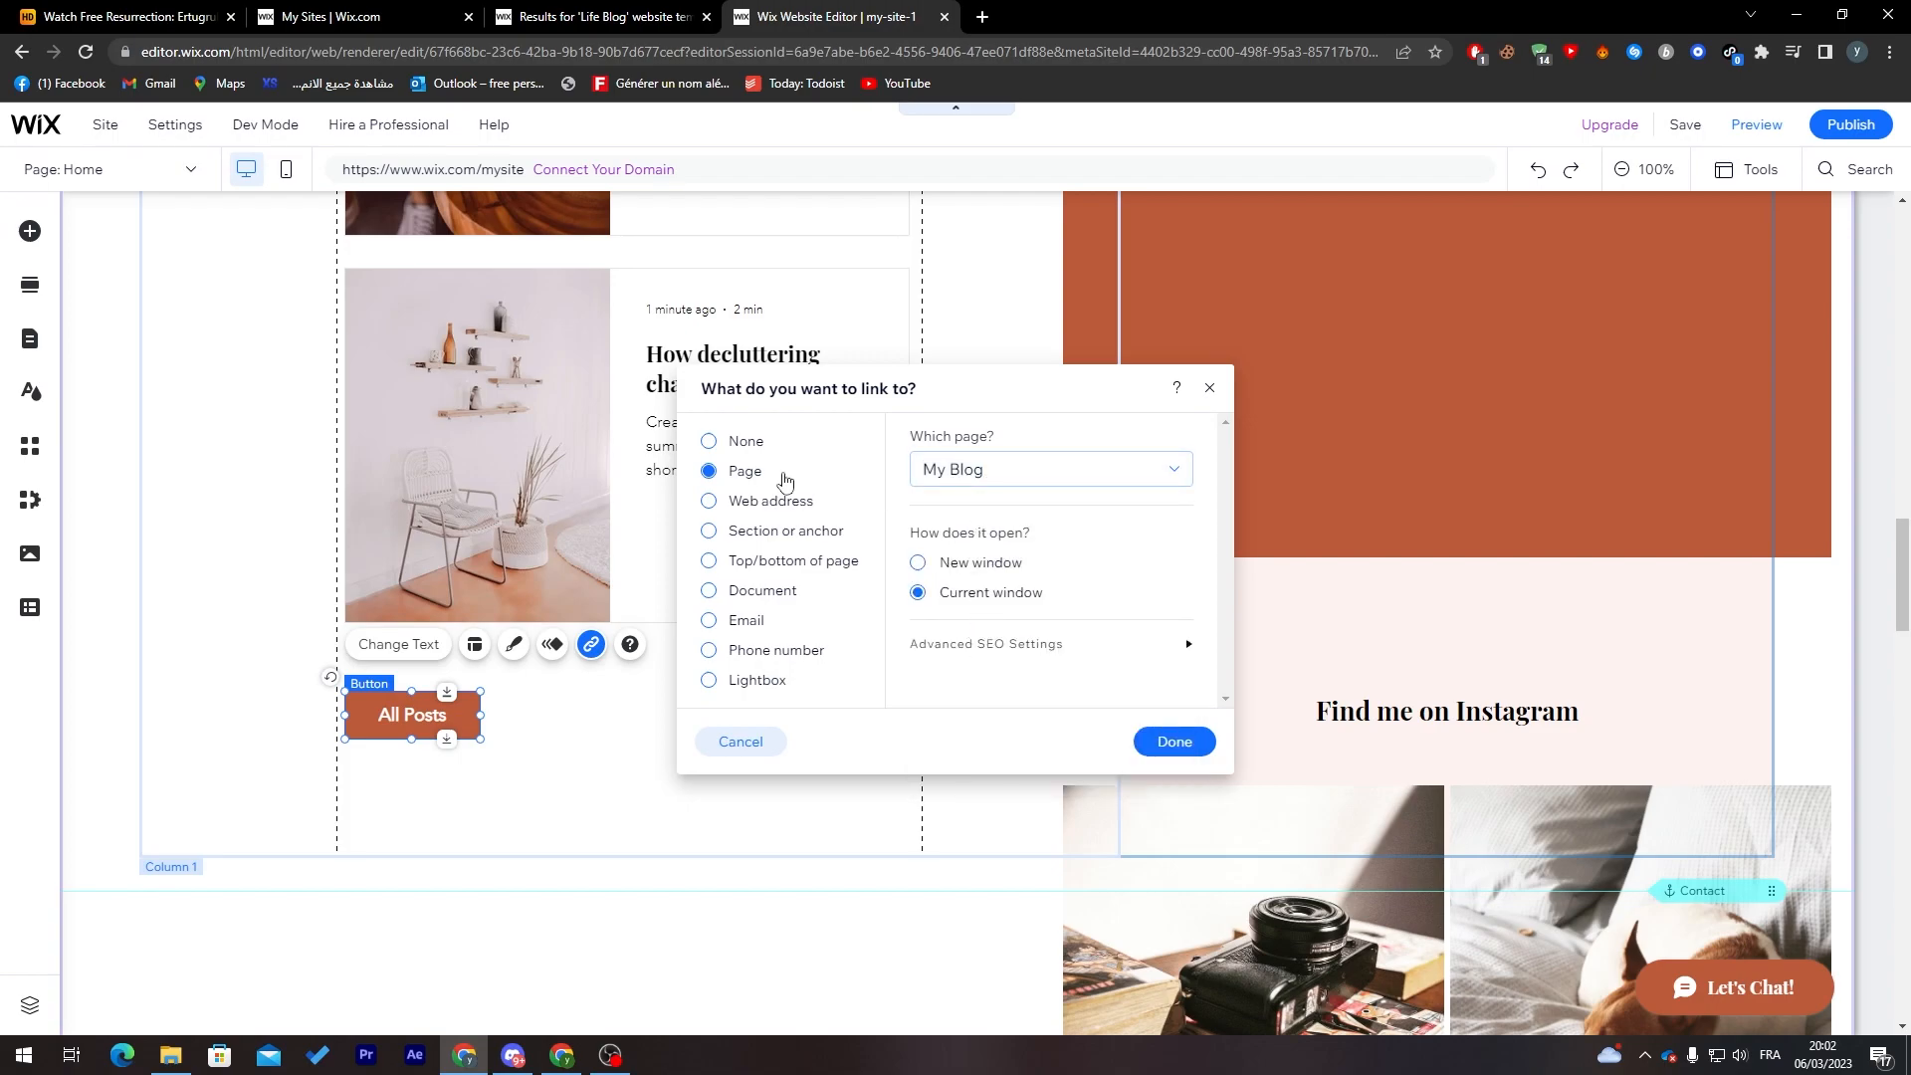
Step: Review the other link types for the All Posts button, including Web address, Document, Phone number, Lightbox and Section or anchor, without changing its link
{"action": "left_click", "coordinate": [709, 501]}
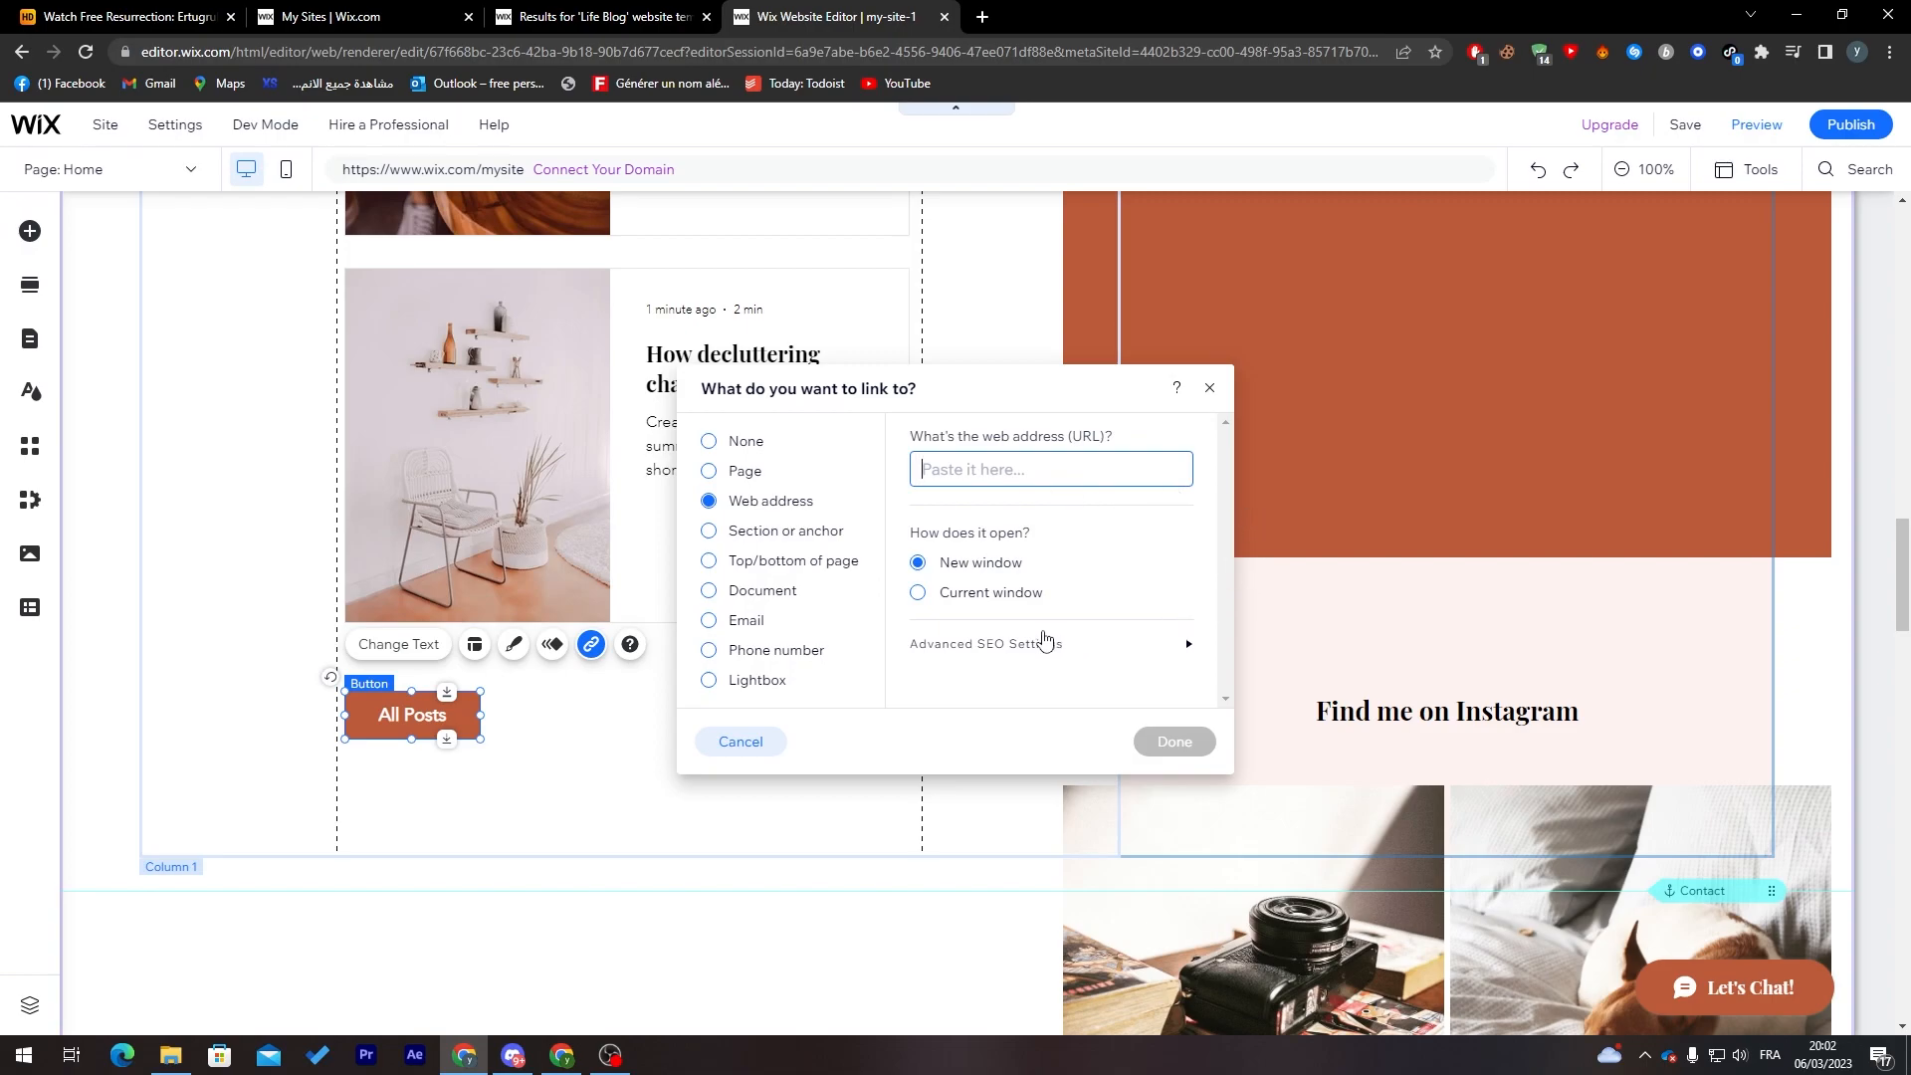
{"action": "left_click", "coordinate": [762, 594]}
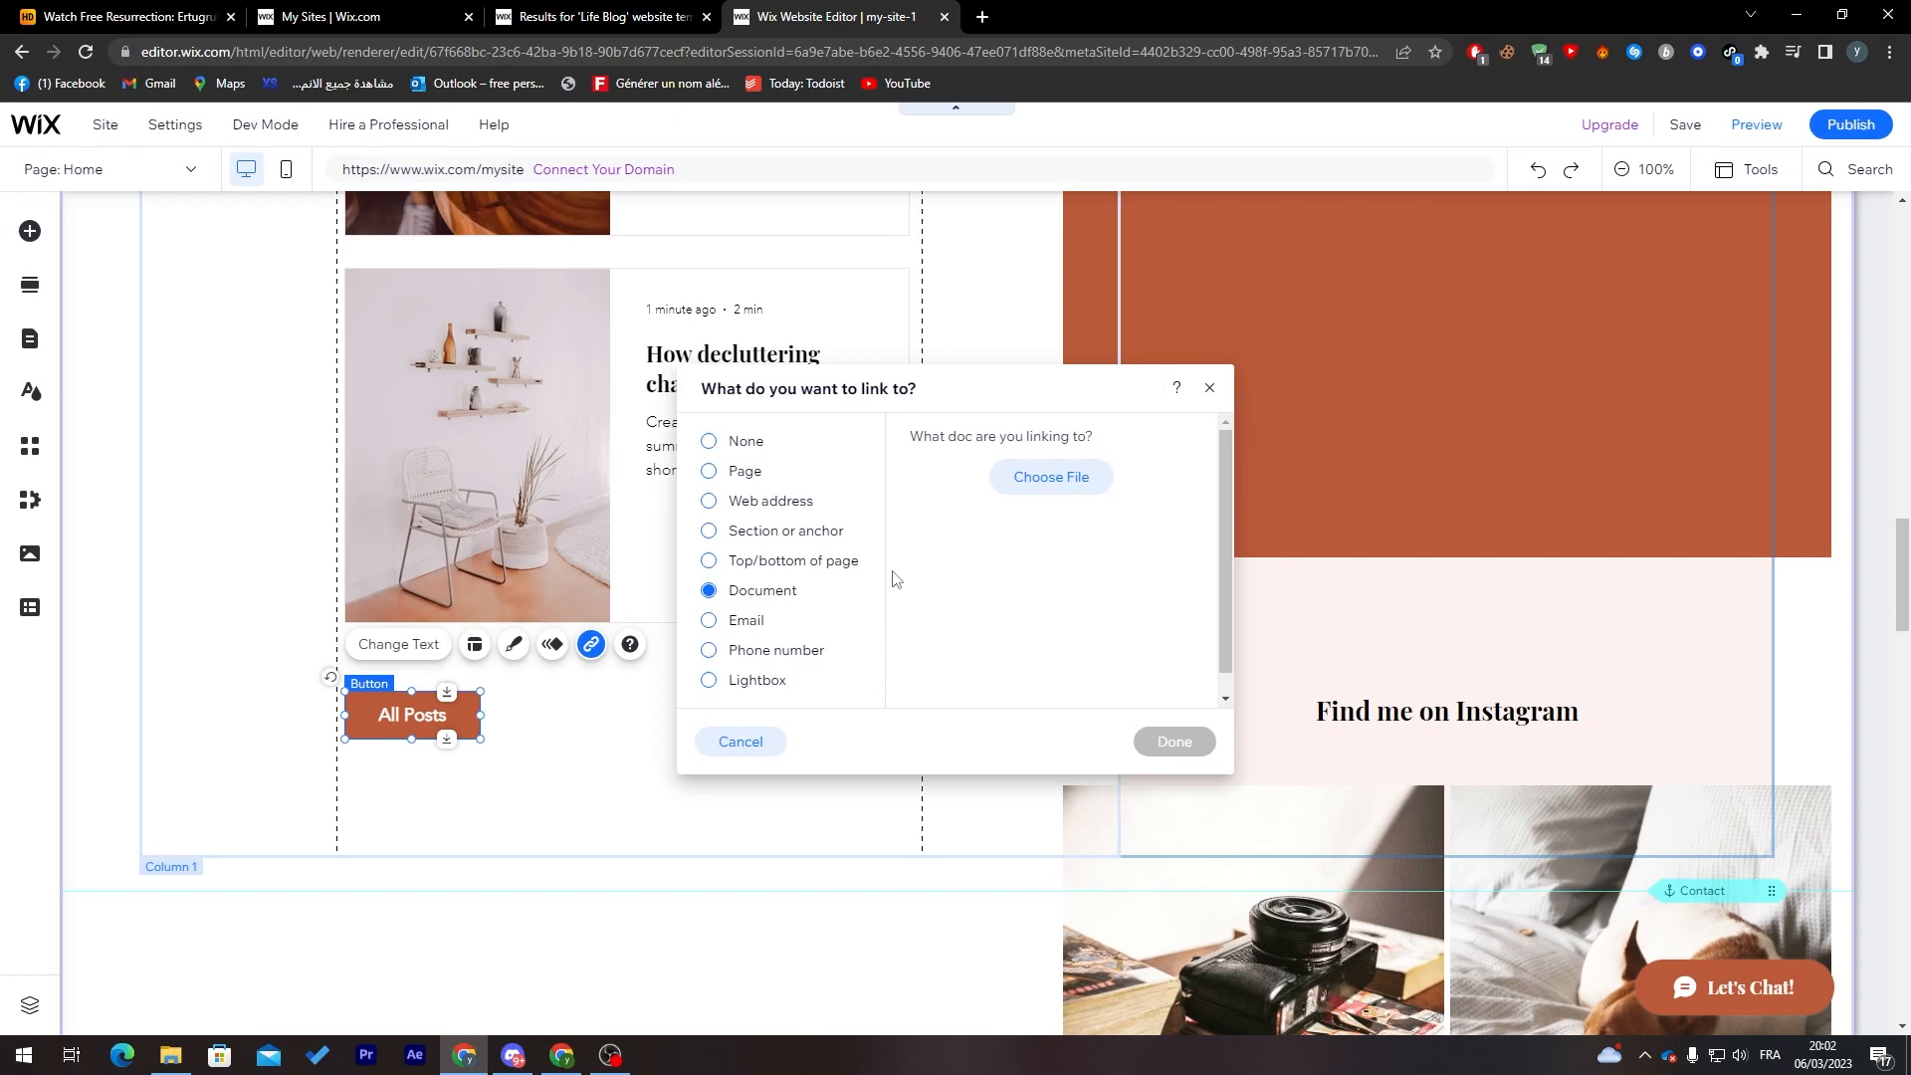
{"action": "left_click", "coordinate": [737, 566]}
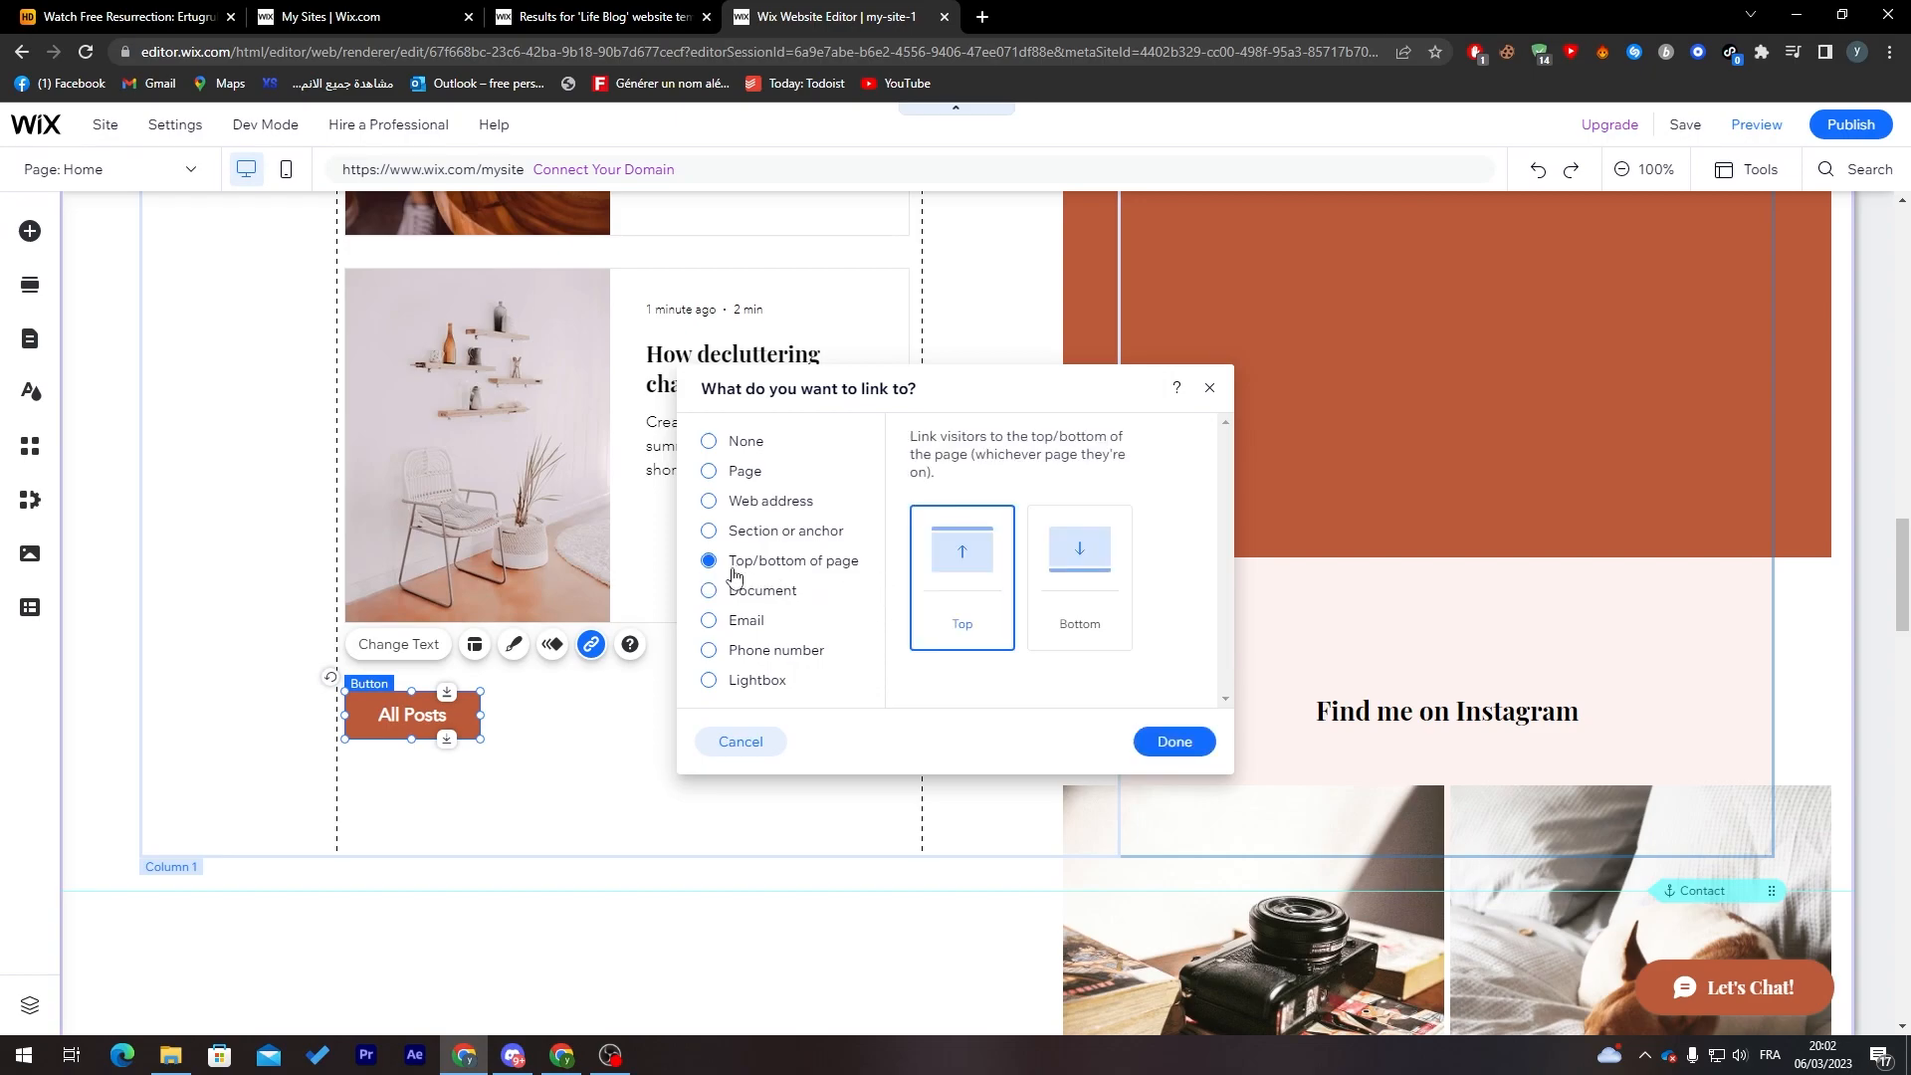
{"action": "left_click", "coordinate": [779, 625]}
{"action": "left_click", "coordinate": [777, 655]}
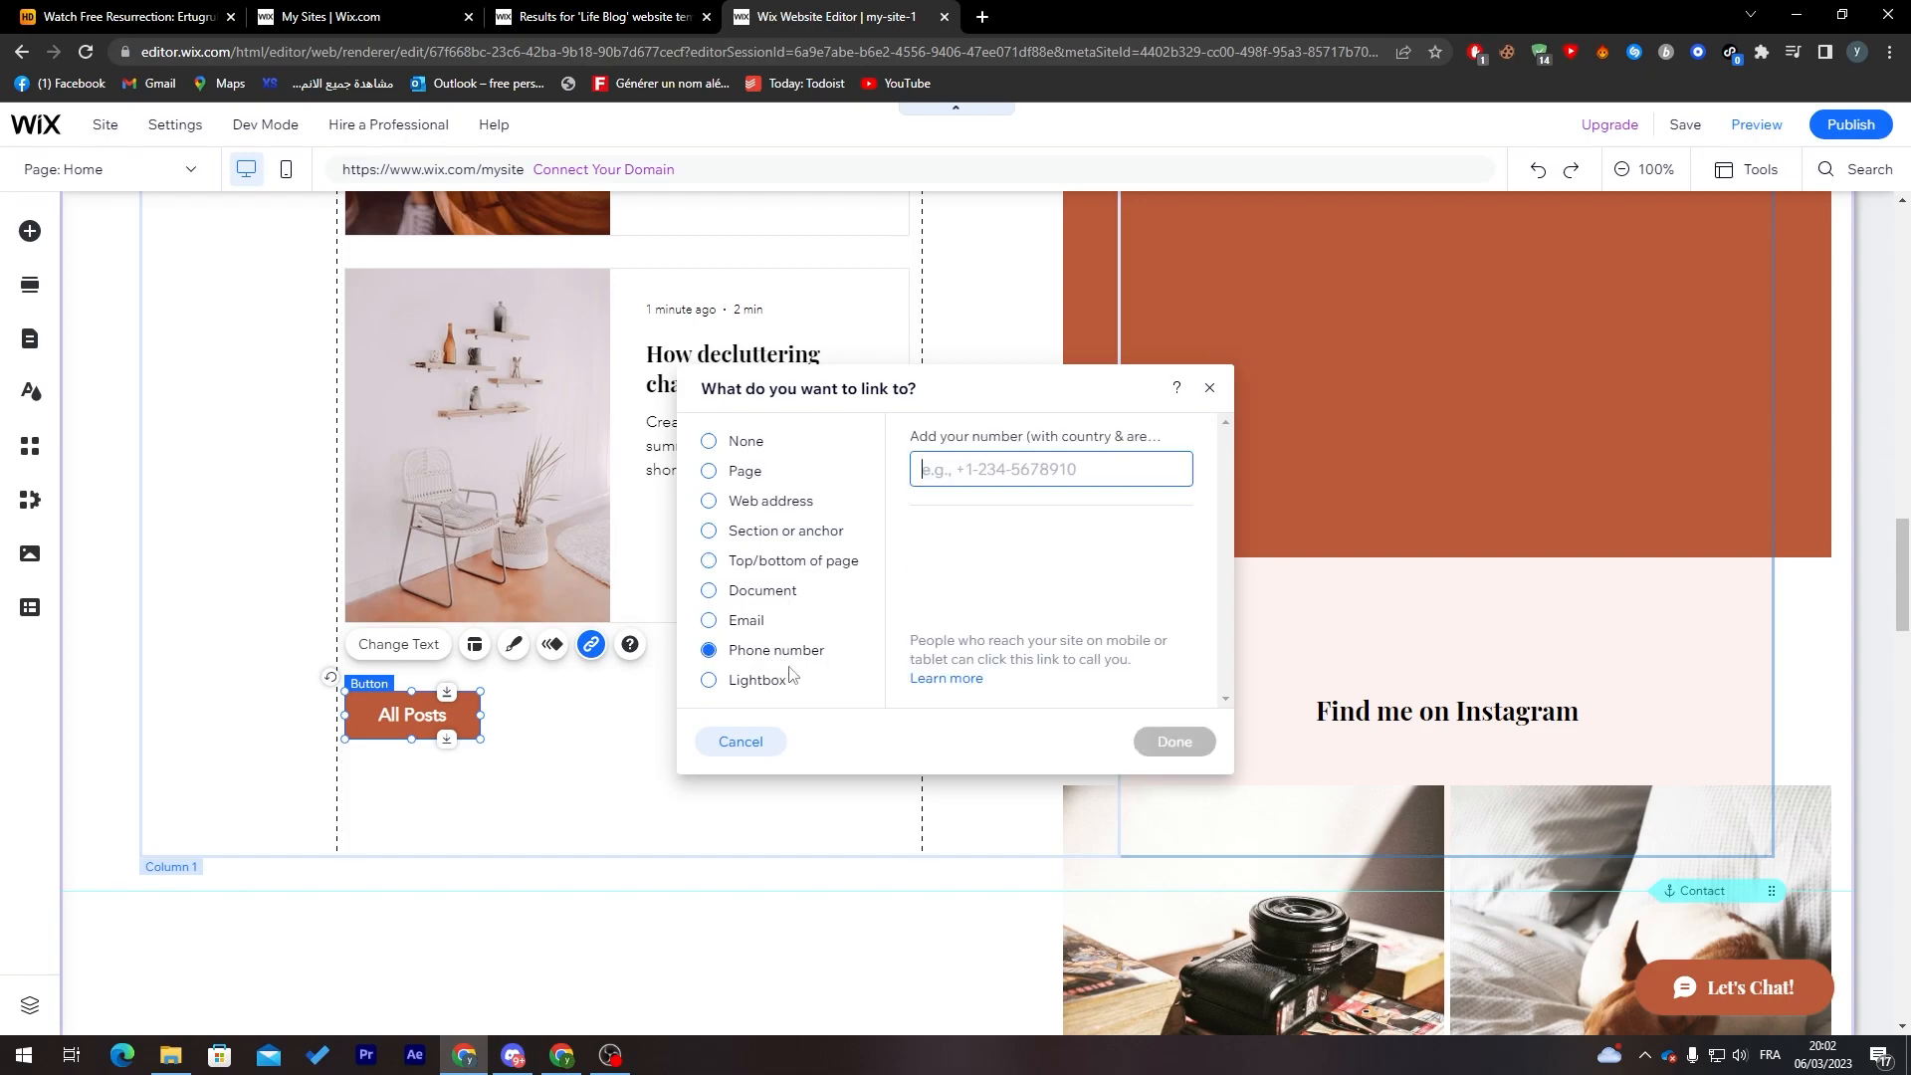
{"action": "left_click", "coordinate": [779, 684]}
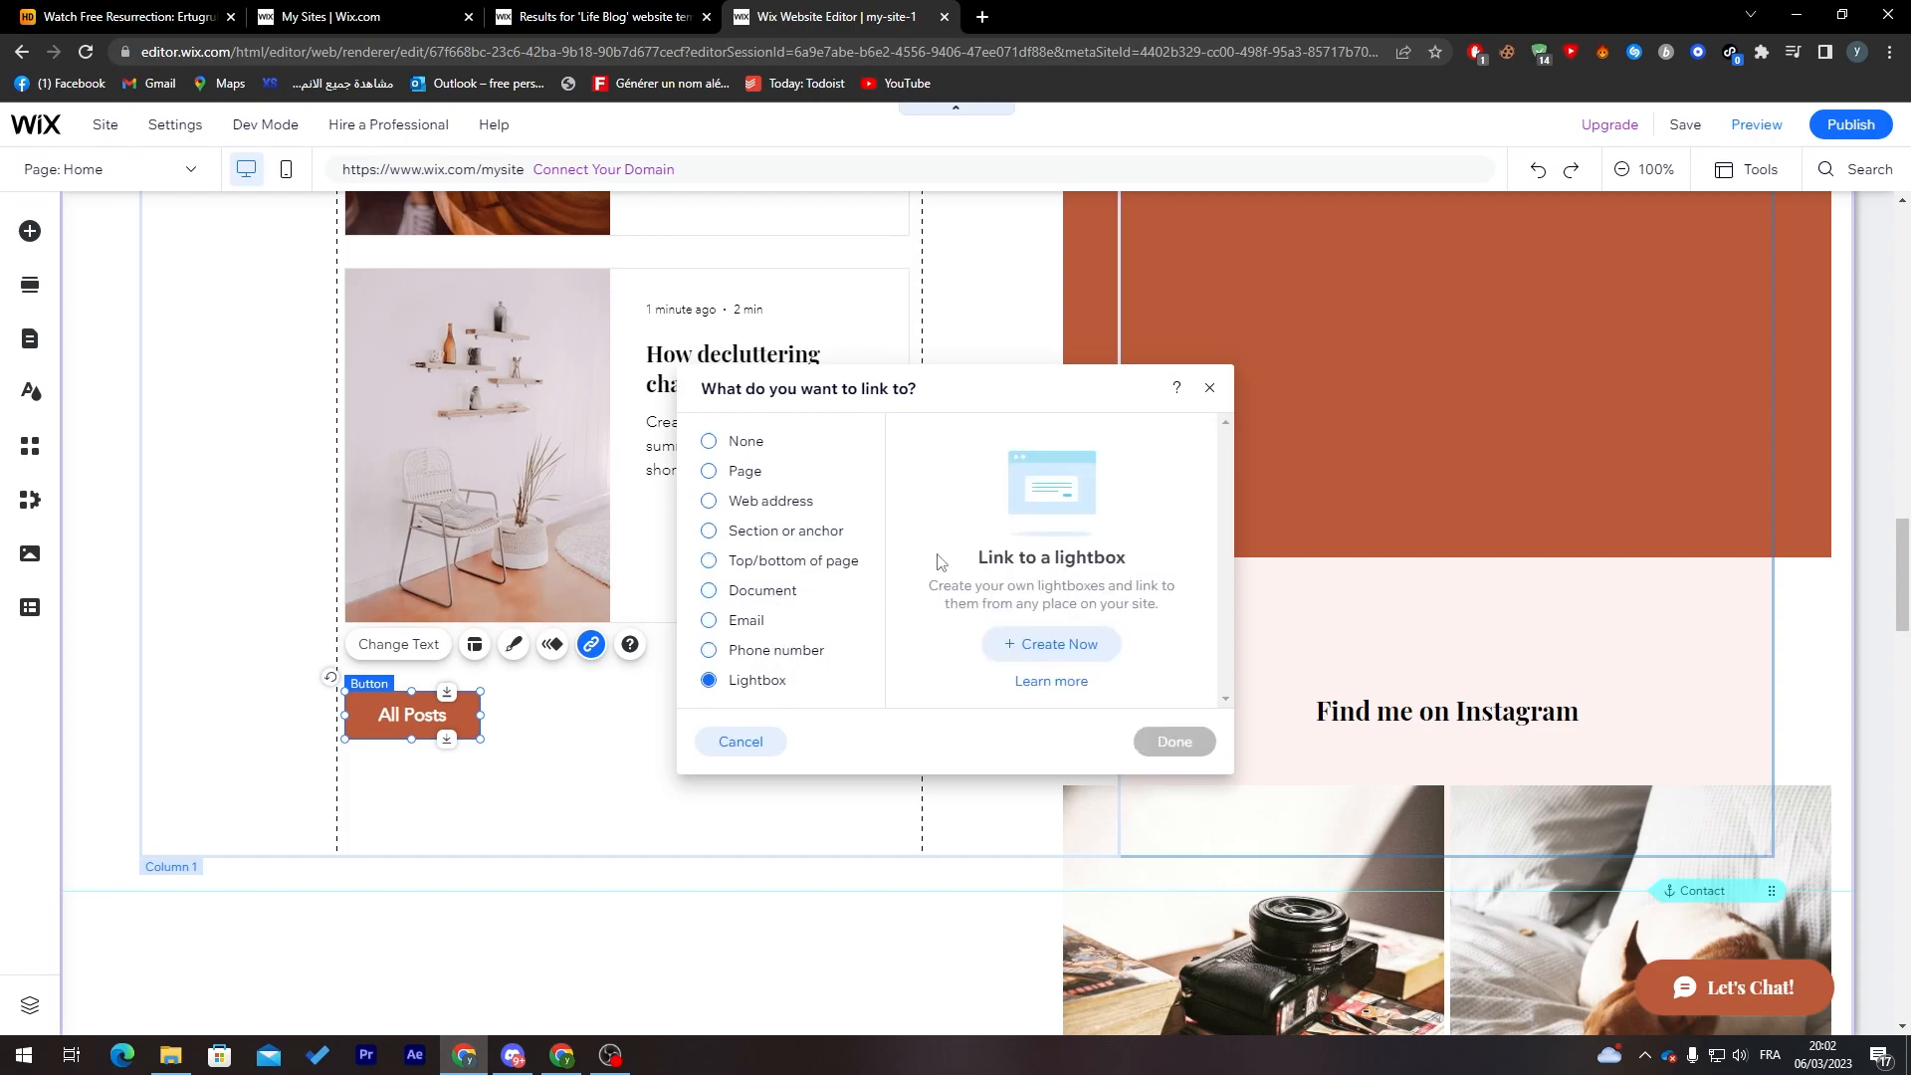
{"action": "left_click", "coordinate": [756, 539]}
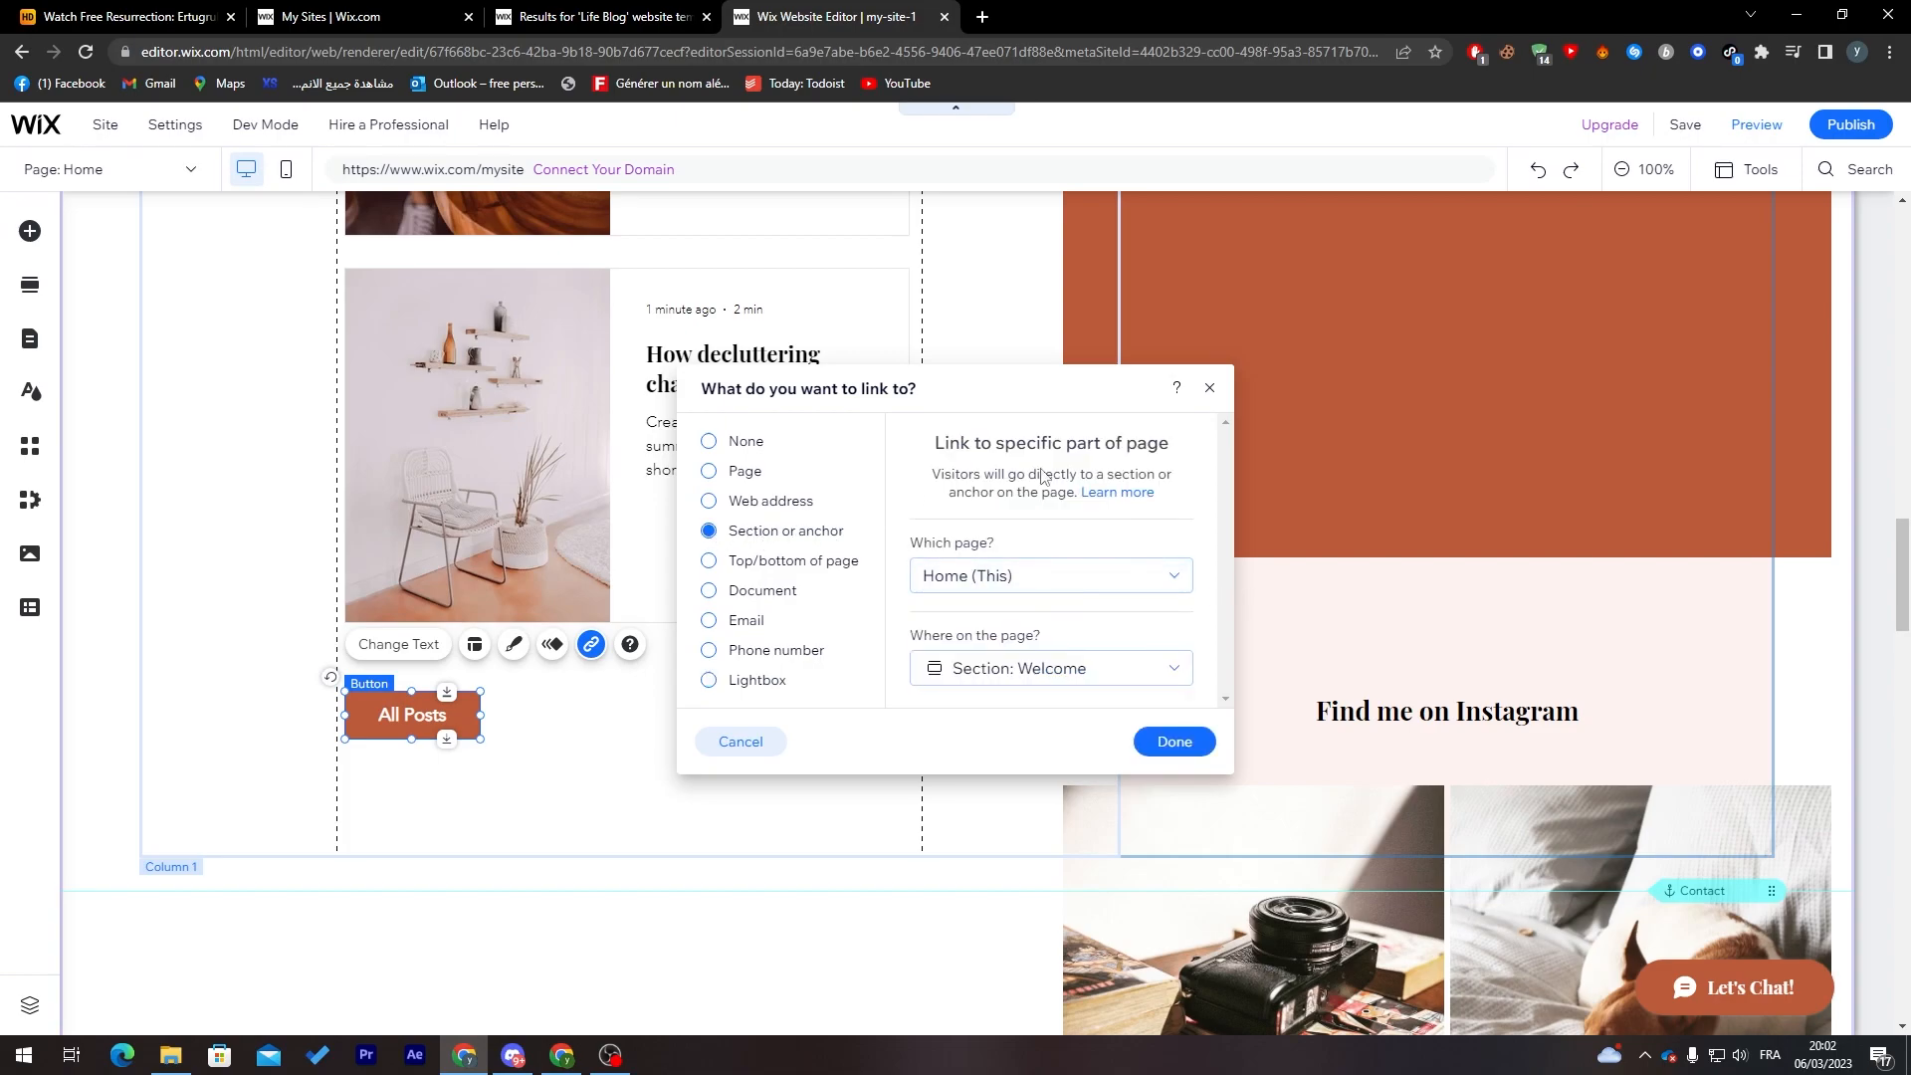
{"action": "left_click", "coordinate": [1208, 397]}
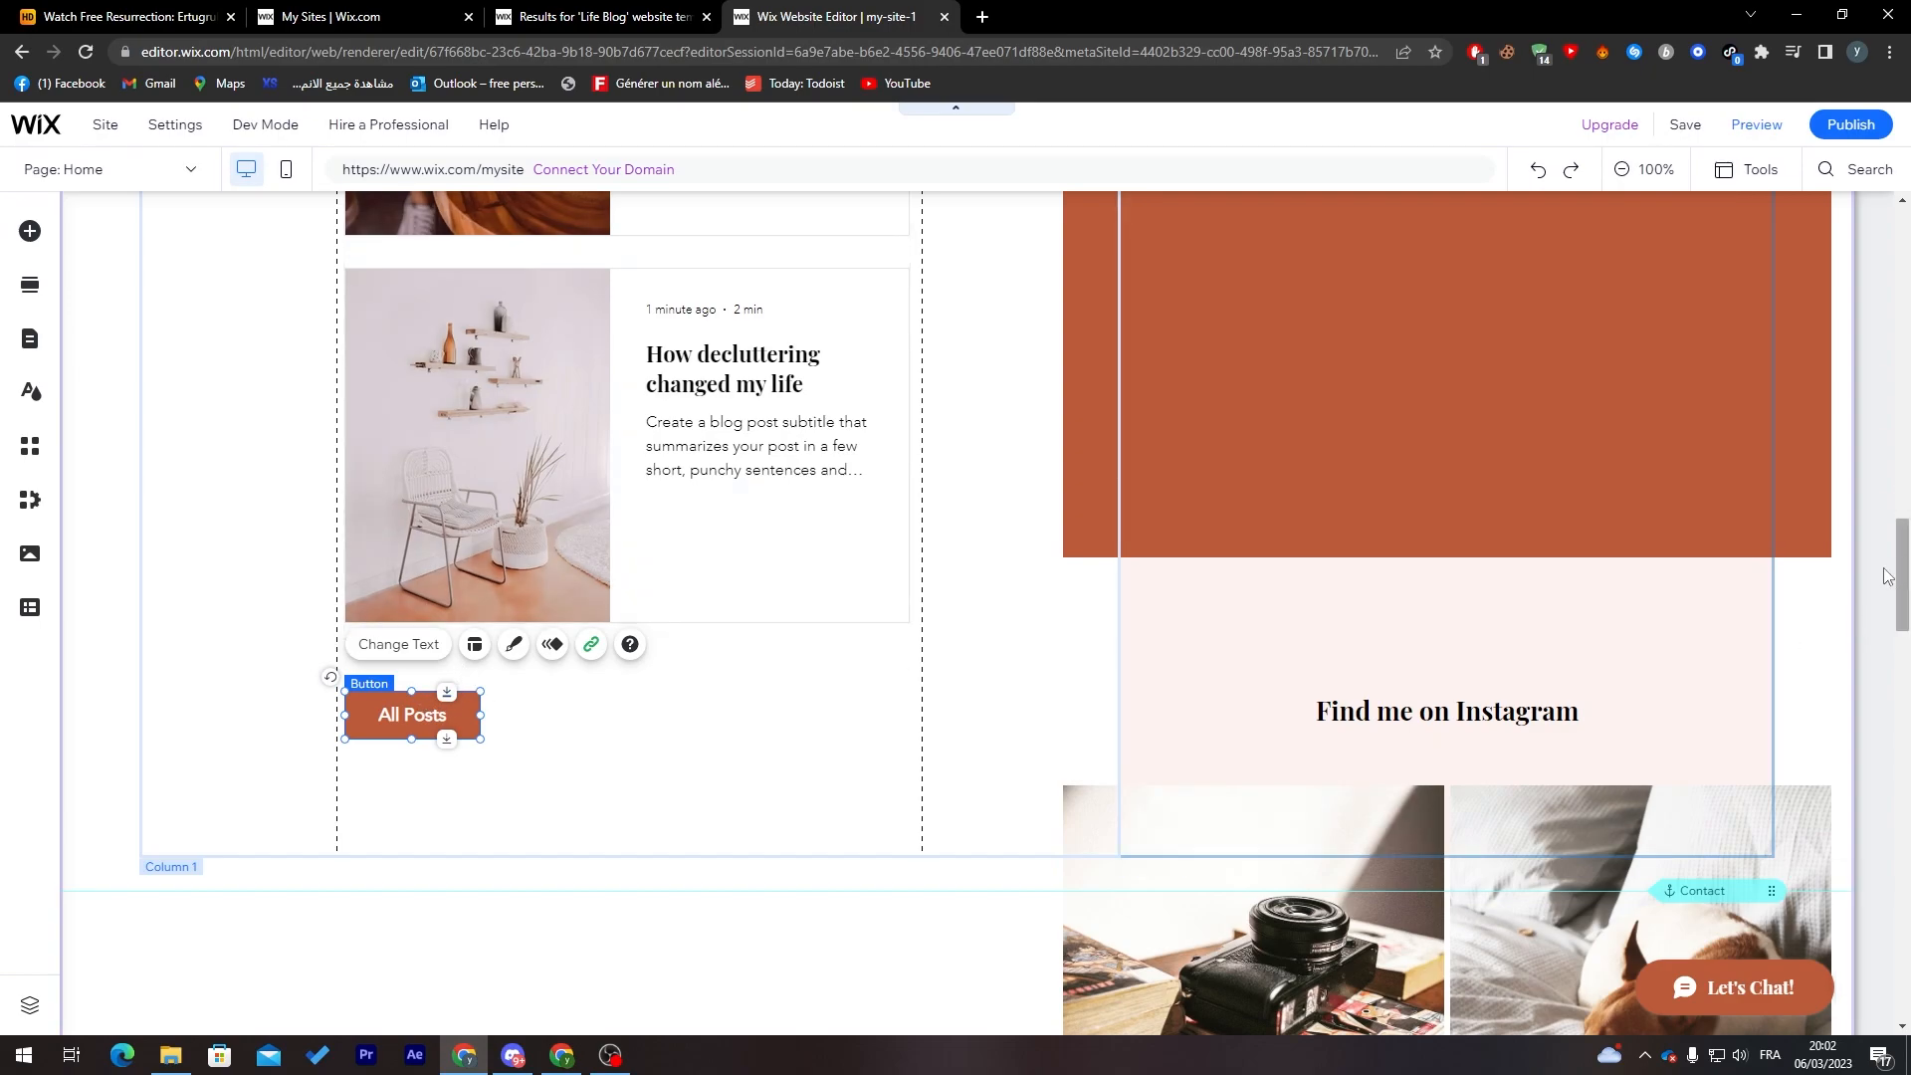
Step: Reopen the All Posts button's link settings and examine the page and section choices for a section or anchor link
{"action": "left_click_drag", "start_coordinate": [1904, 548], "coordinate": [1835, 680]}
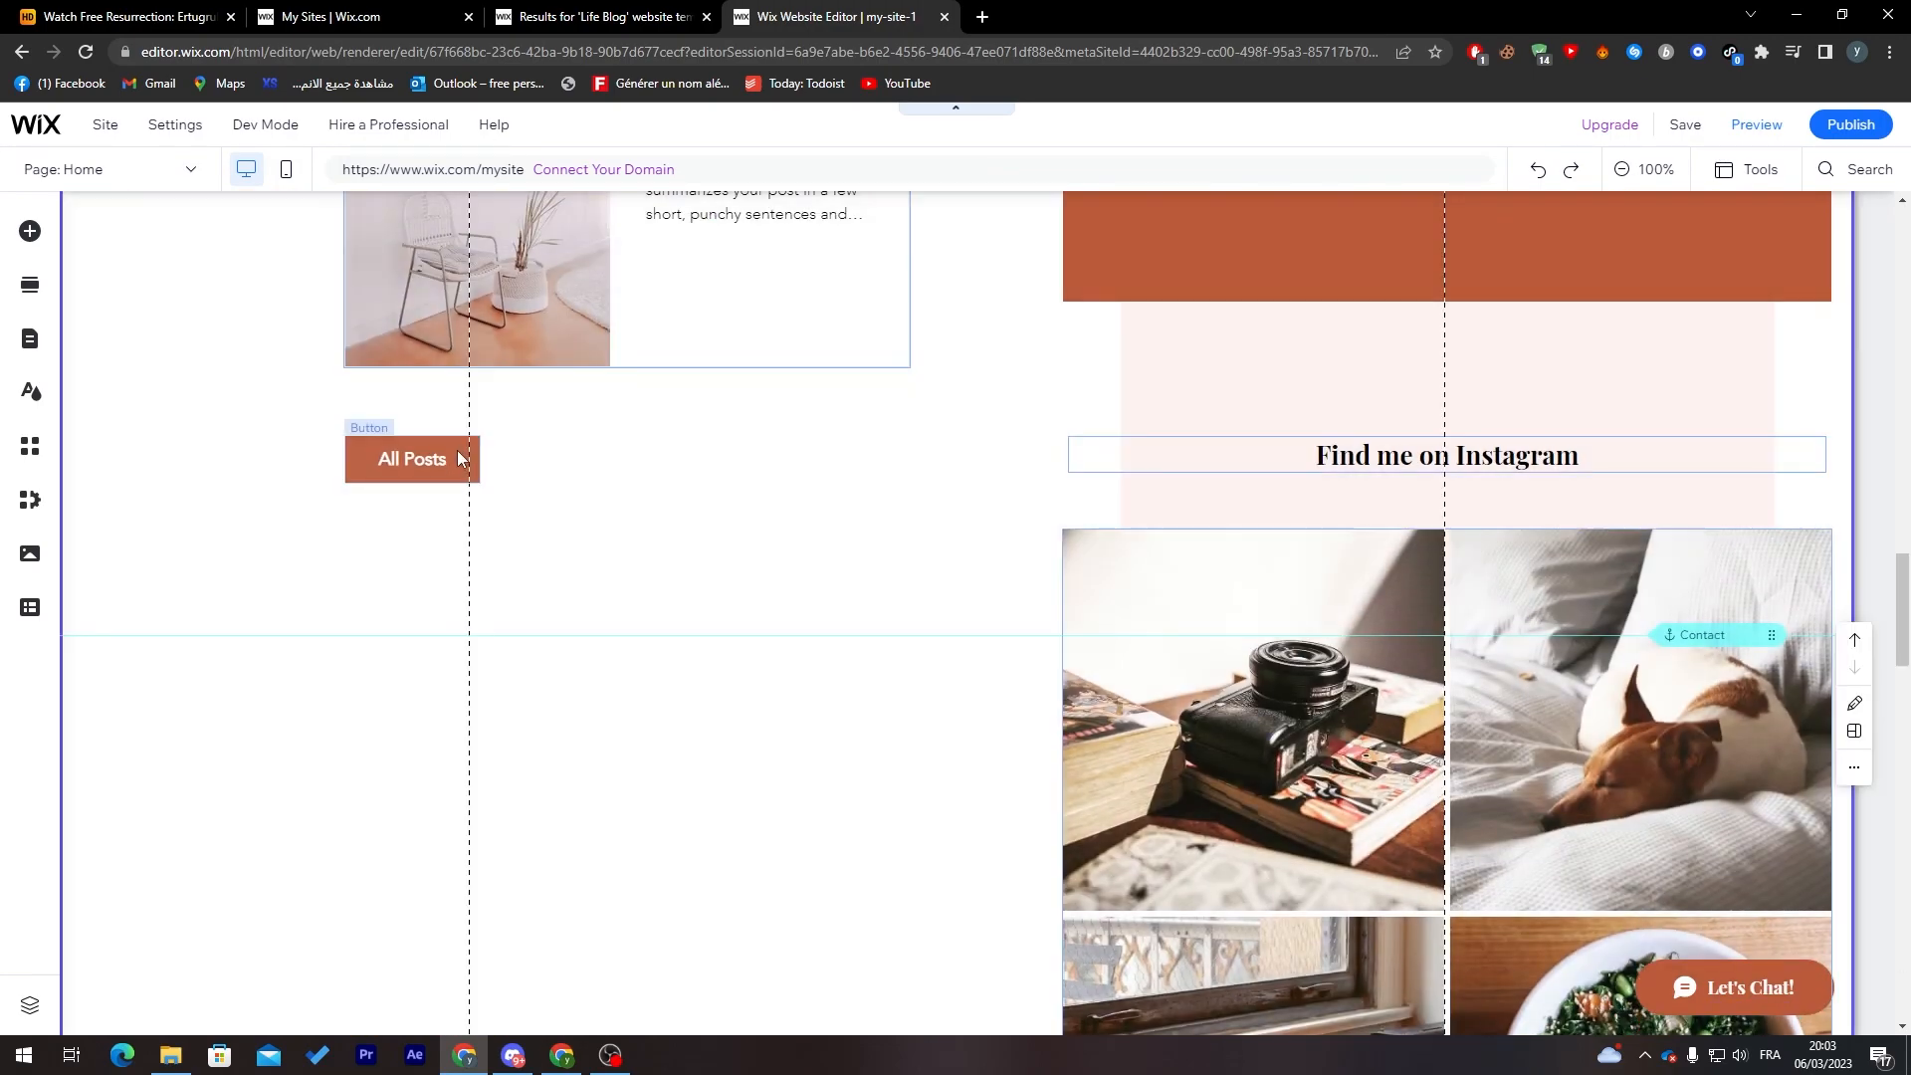
{"action": "left_click", "coordinate": [457, 450]}
{"action": "right_click", "coordinate": [460, 450]}
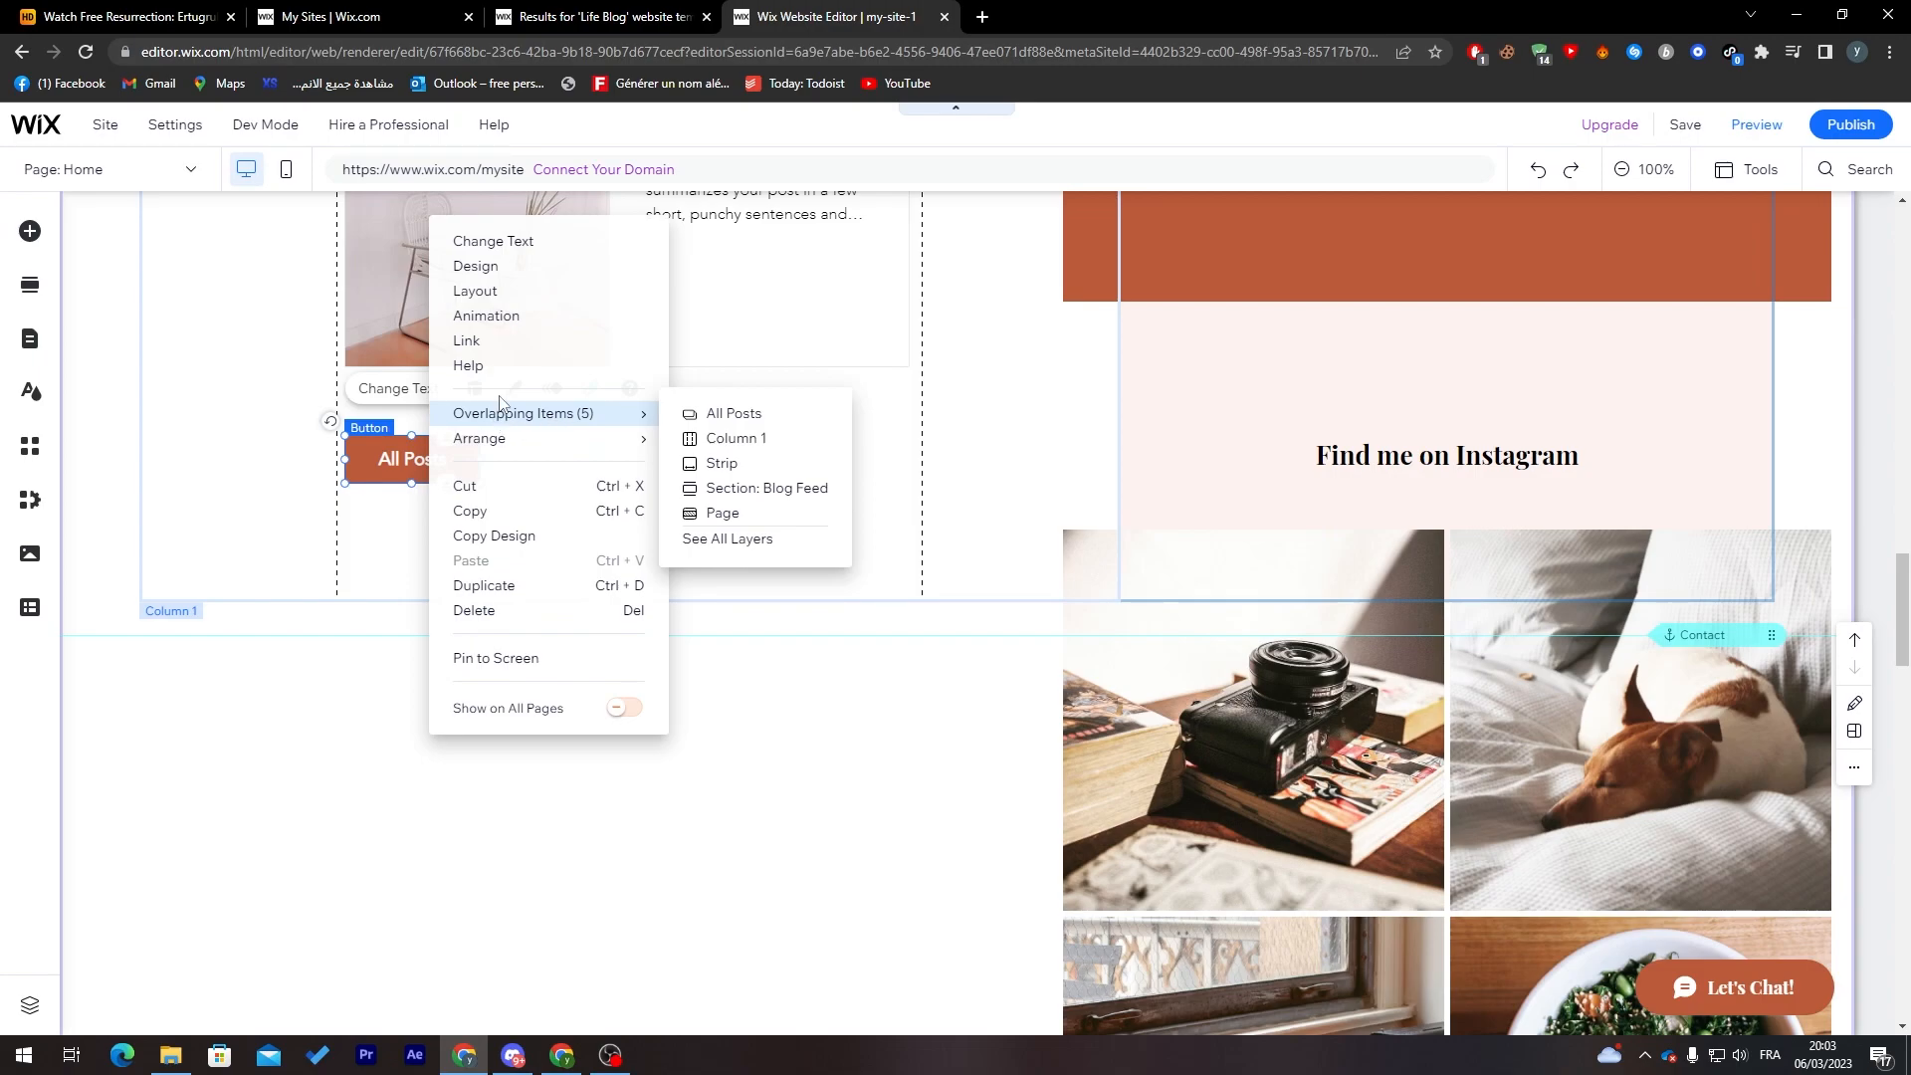
{"action": "left_click", "coordinate": [387, 454]}
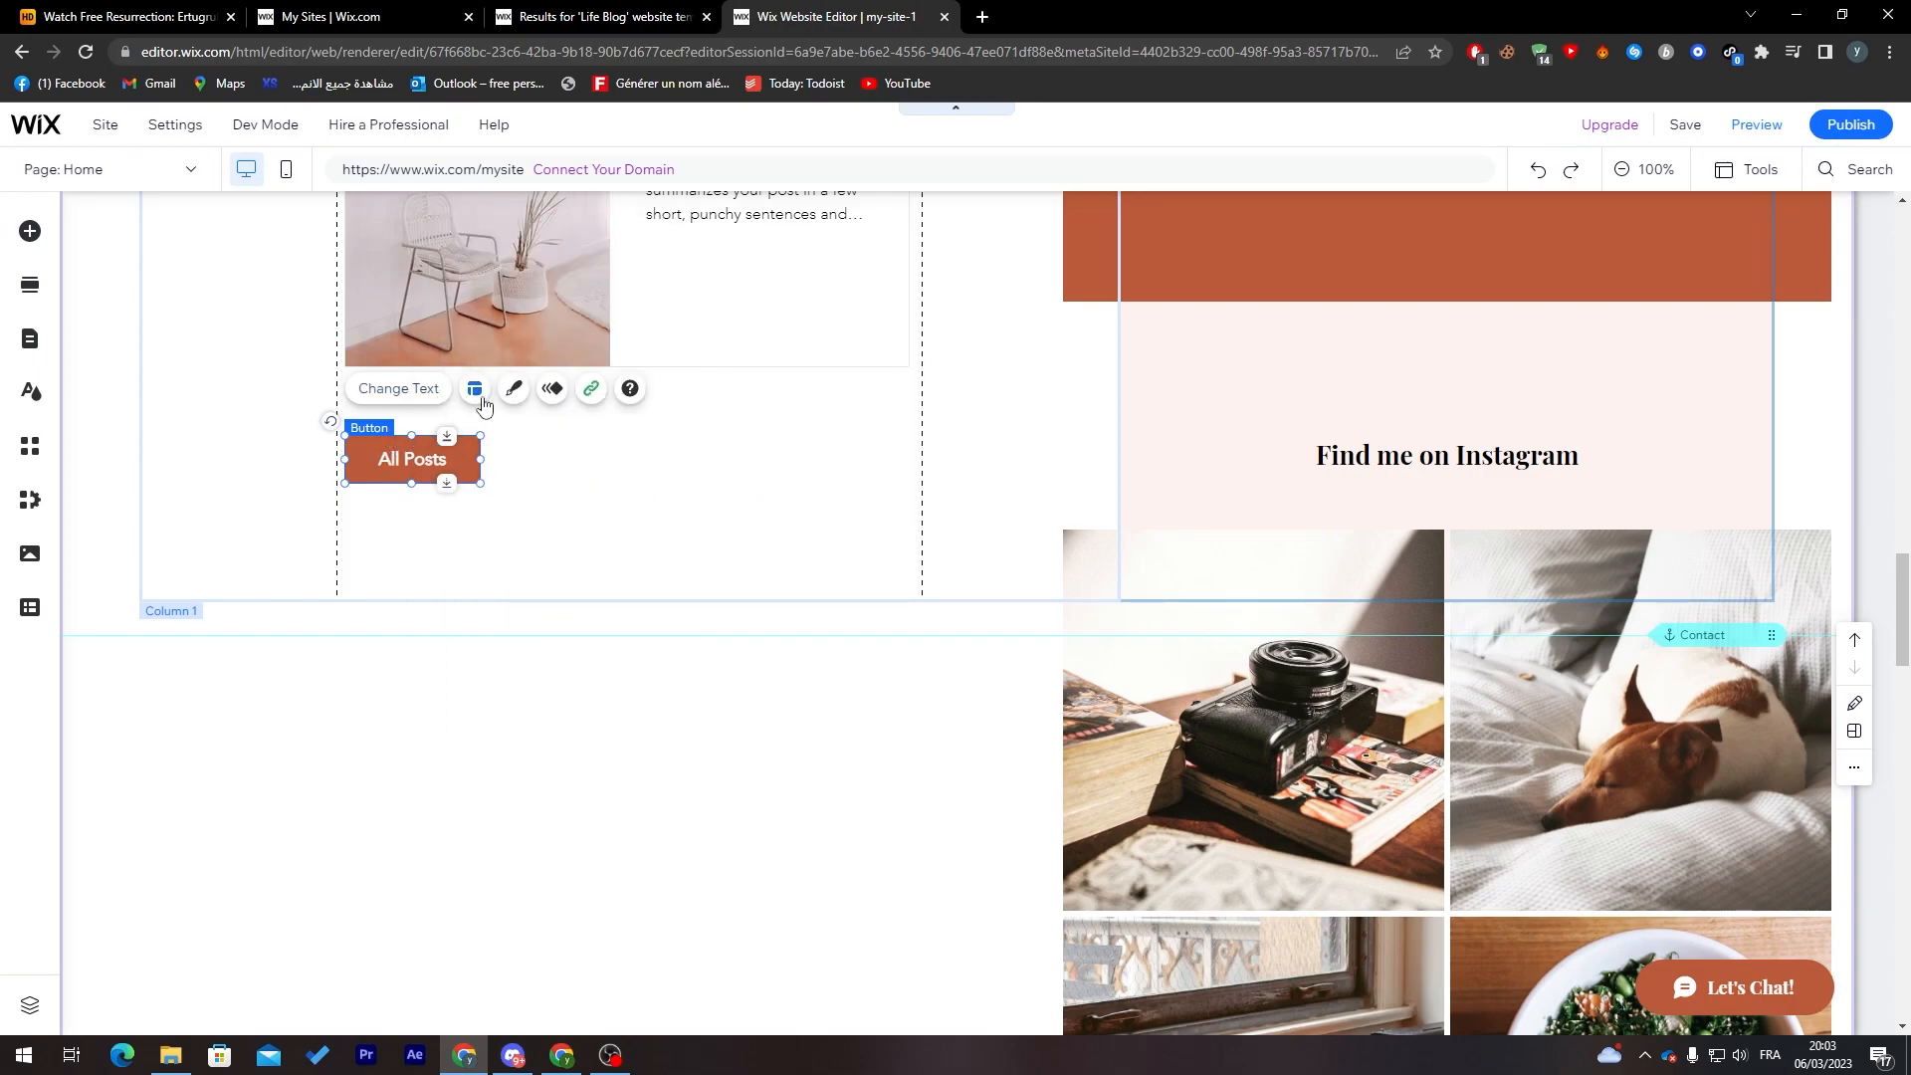
{"action": "left_click", "coordinate": [591, 389]}
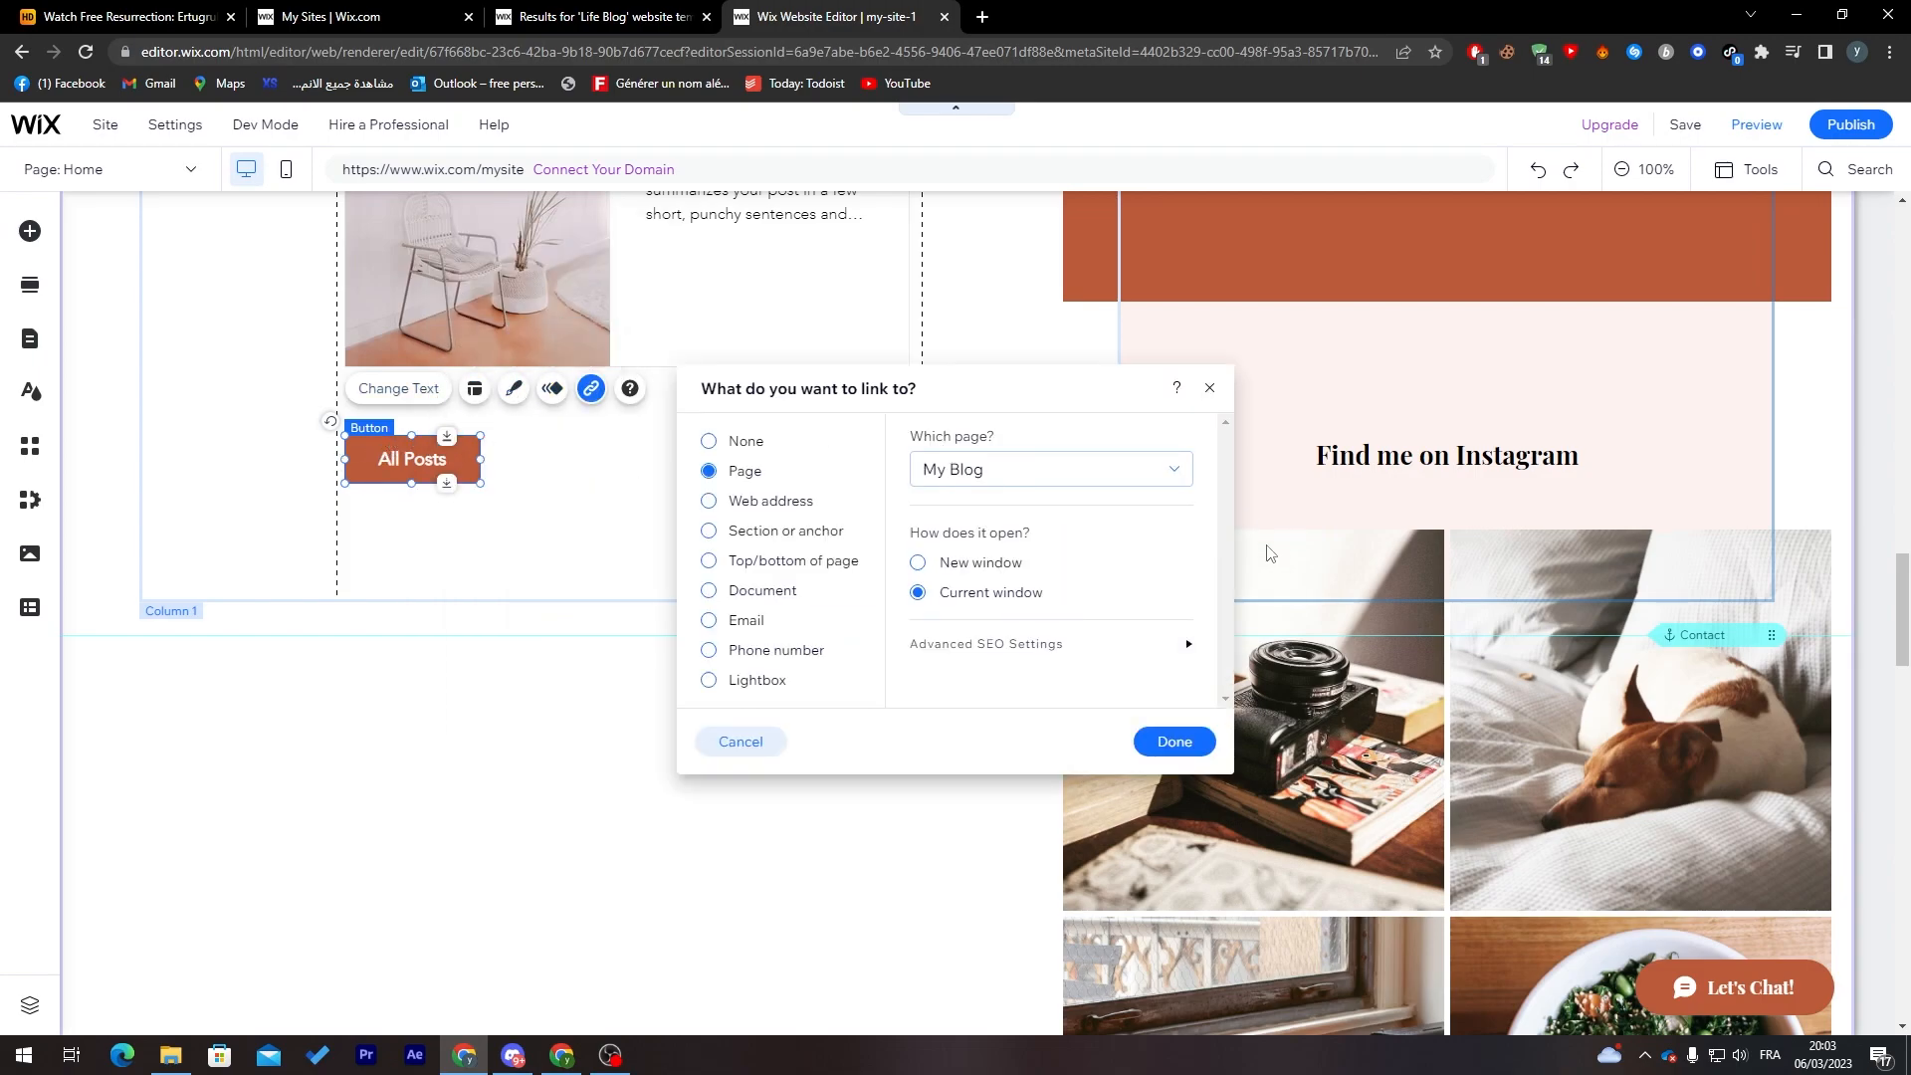
{"action": "left_click", "coordinate": [795, 534]}
{"action": "left_click", "coordinate": [1130, 583]}
{"action": "left_click", "coordinate": [1150, 603]}
{"action": "left_click", "coordinate": [1133, 664]}
{"action": "left_click", "coordinate": [1137, 674]}
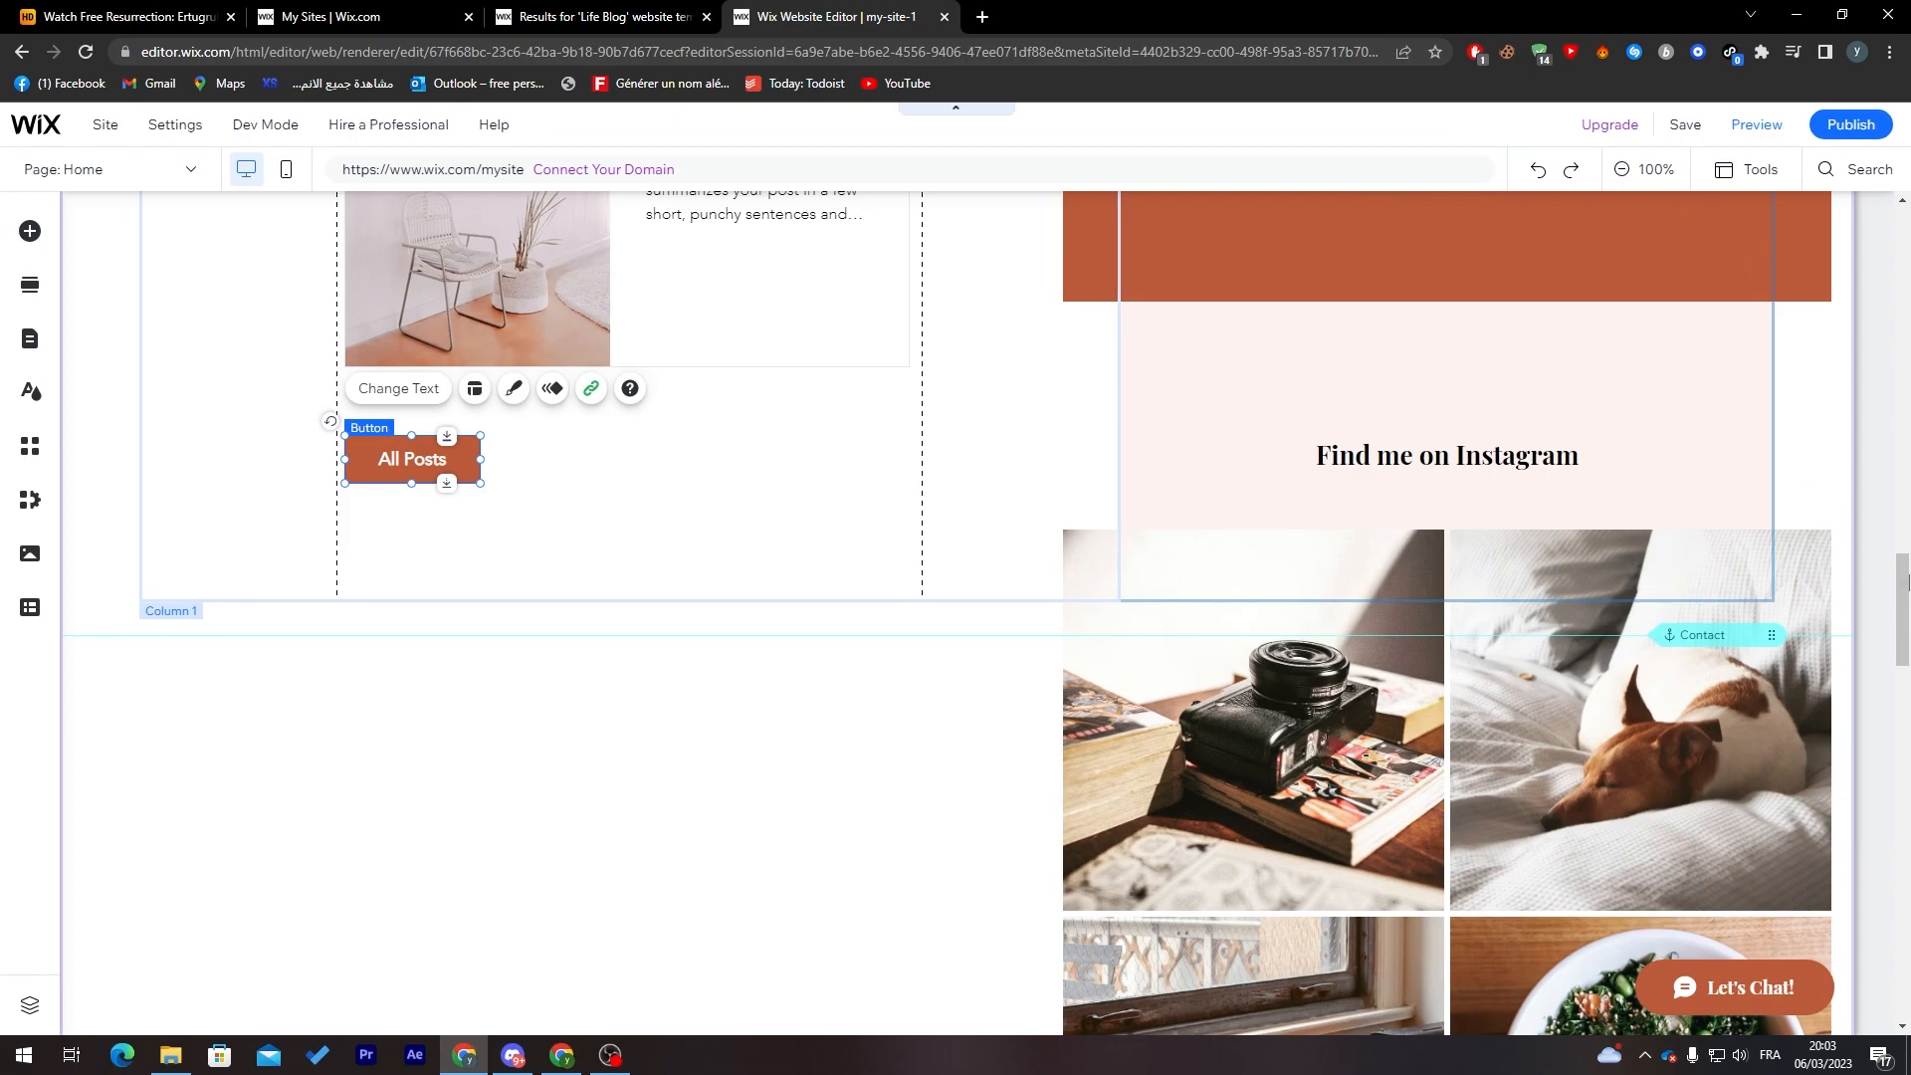
Step: Add the Content Manager to the site
{"action": "left_click_drag", "start_coordinate": [1901, 595], "coordinate": [1903, 302]}
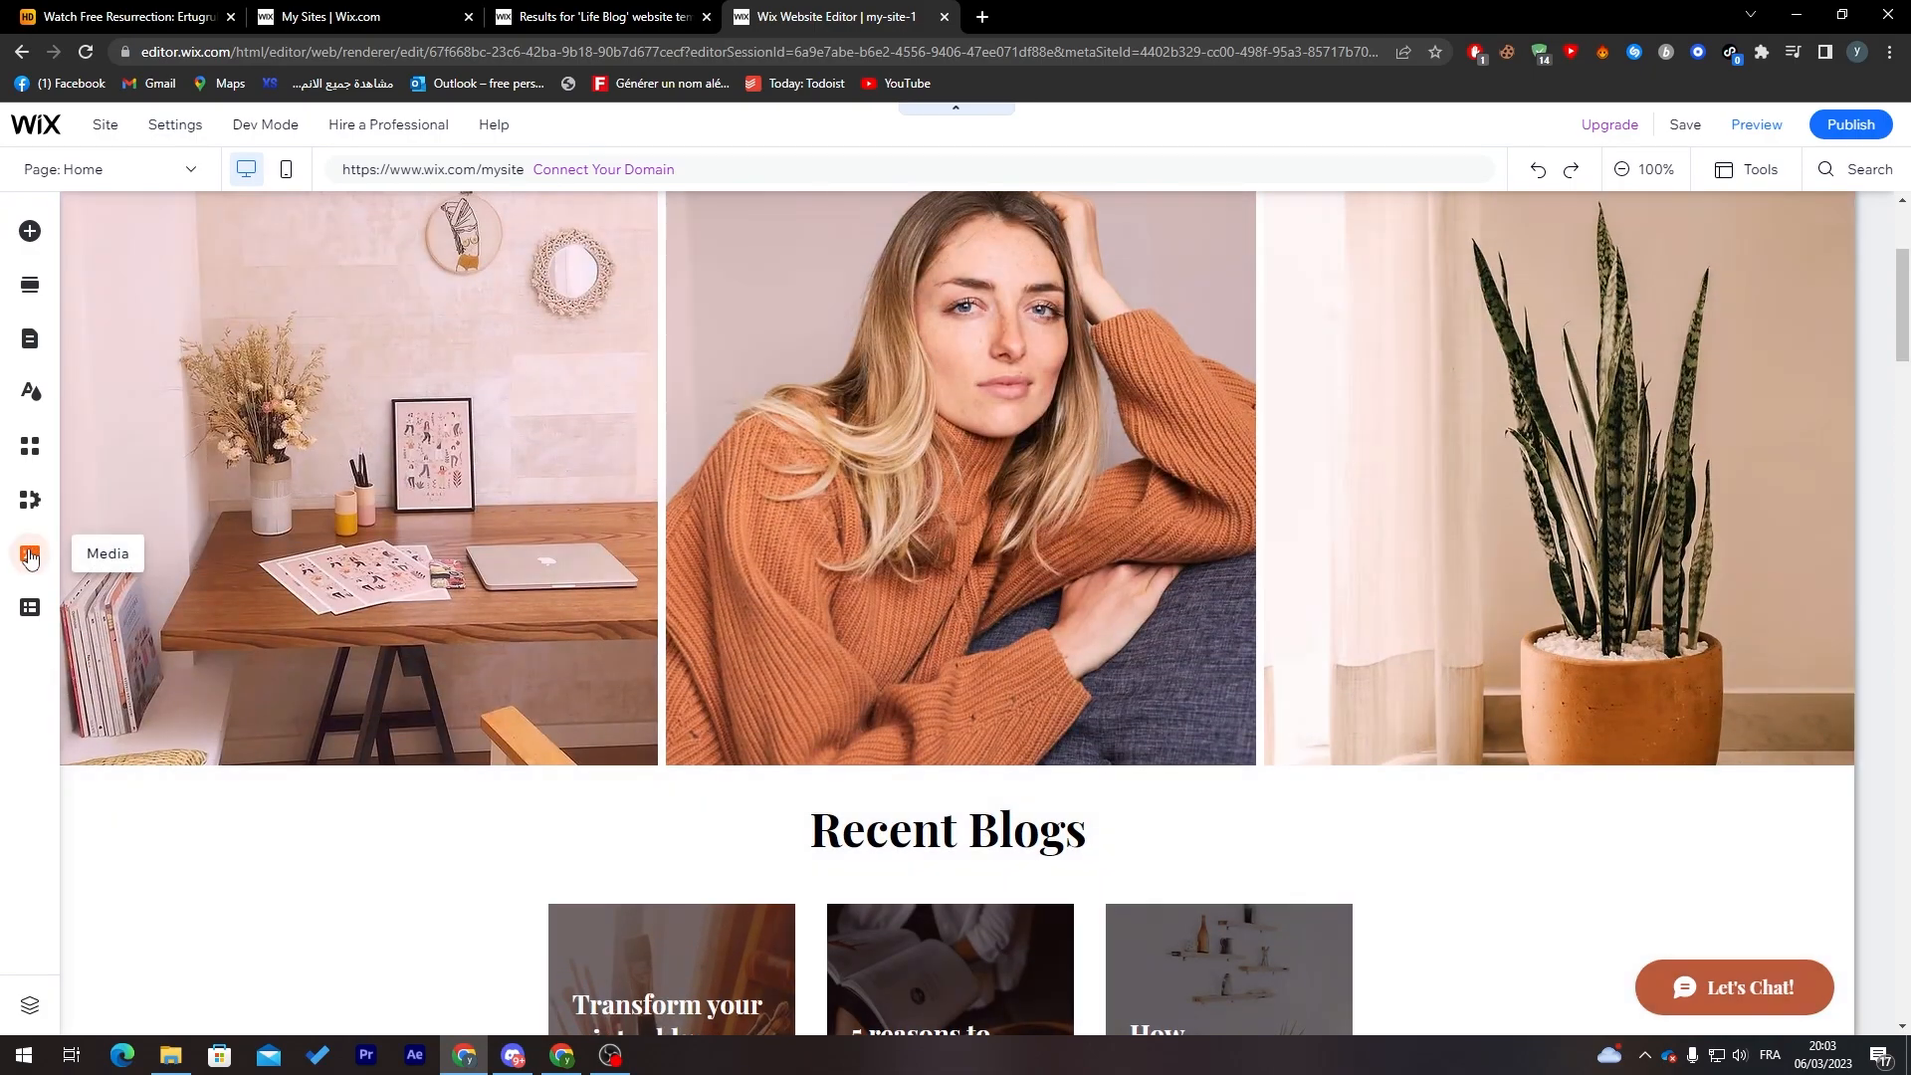
{"action": "left_click", "coordinate": [30, 553]}
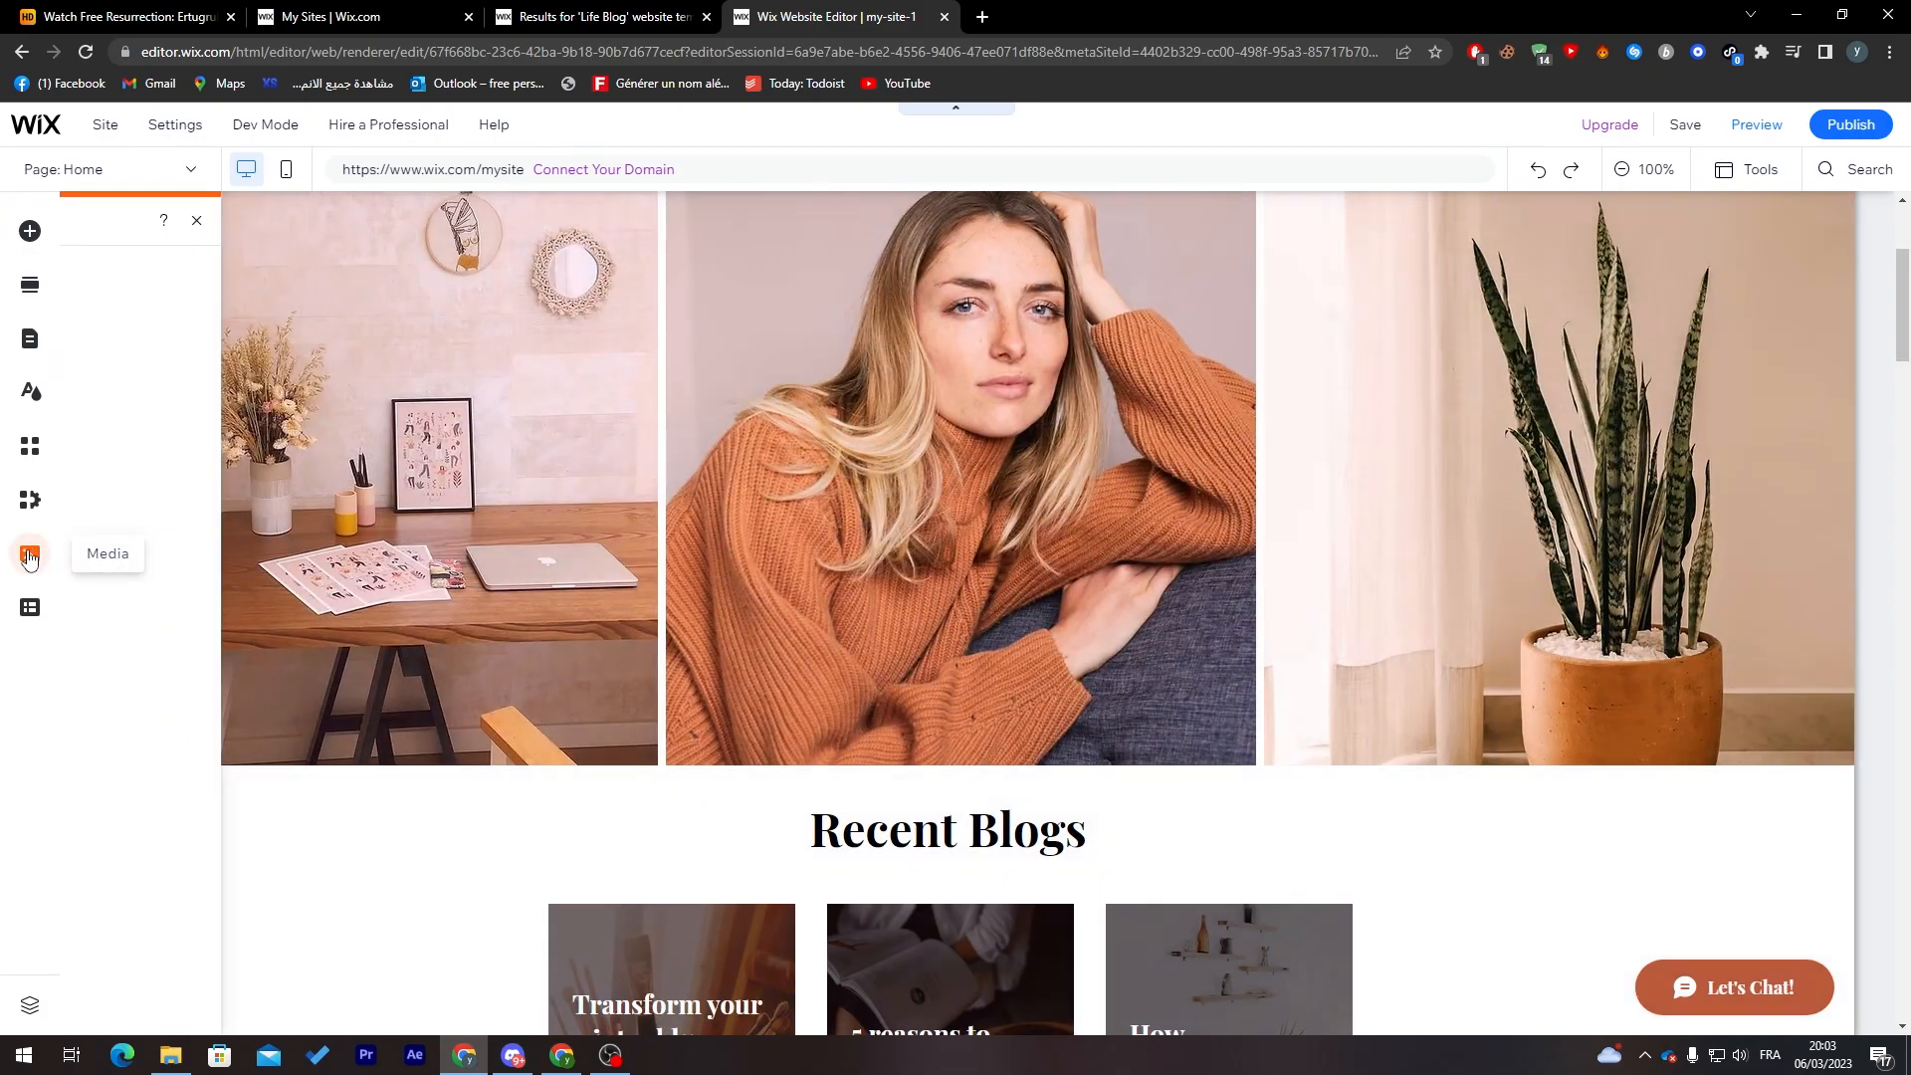
{"action": "left_click", "coordinate": [28, 614]}
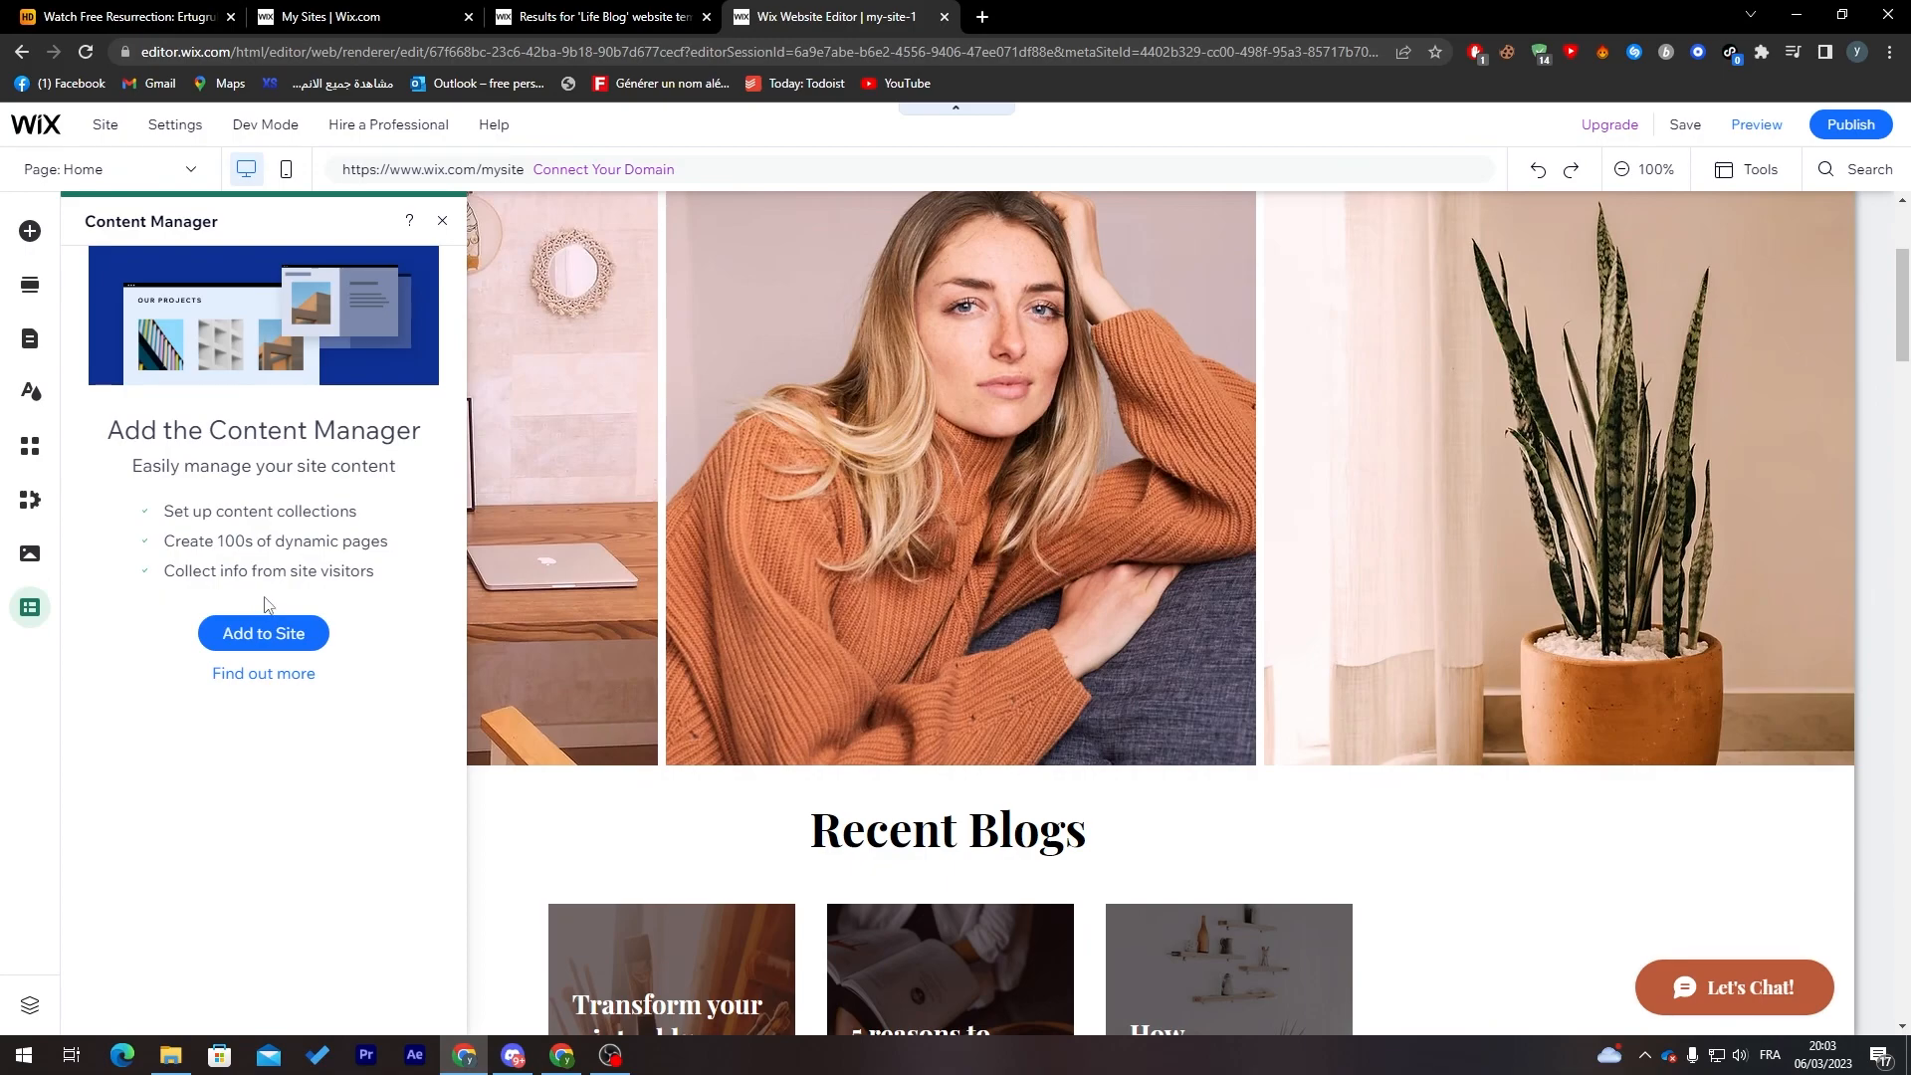
{"action": "left_click", "coordinate": [230, 635]}
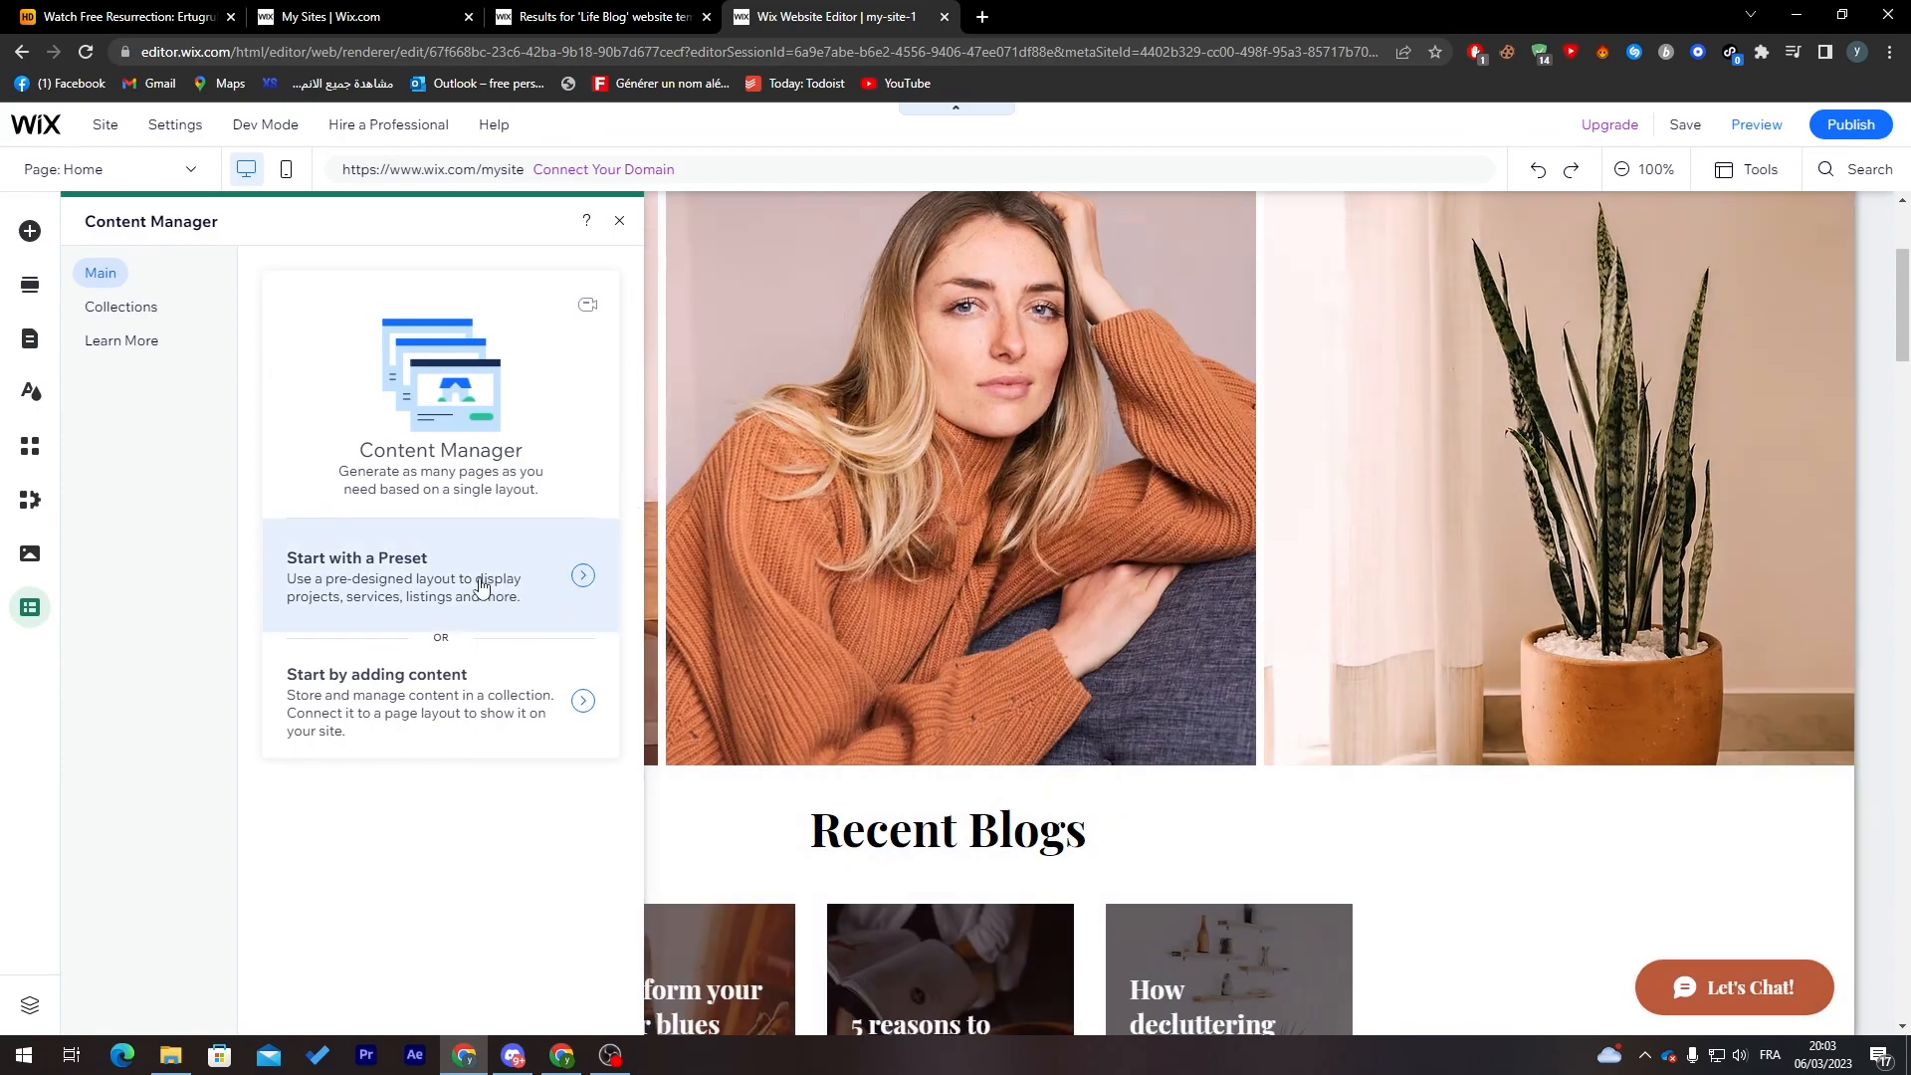
Step: Check the multiple-item and single-item options for a new content collection, and close the Content Manager without creating one
{"action": "left_click", "coordinate": [396, 680]}
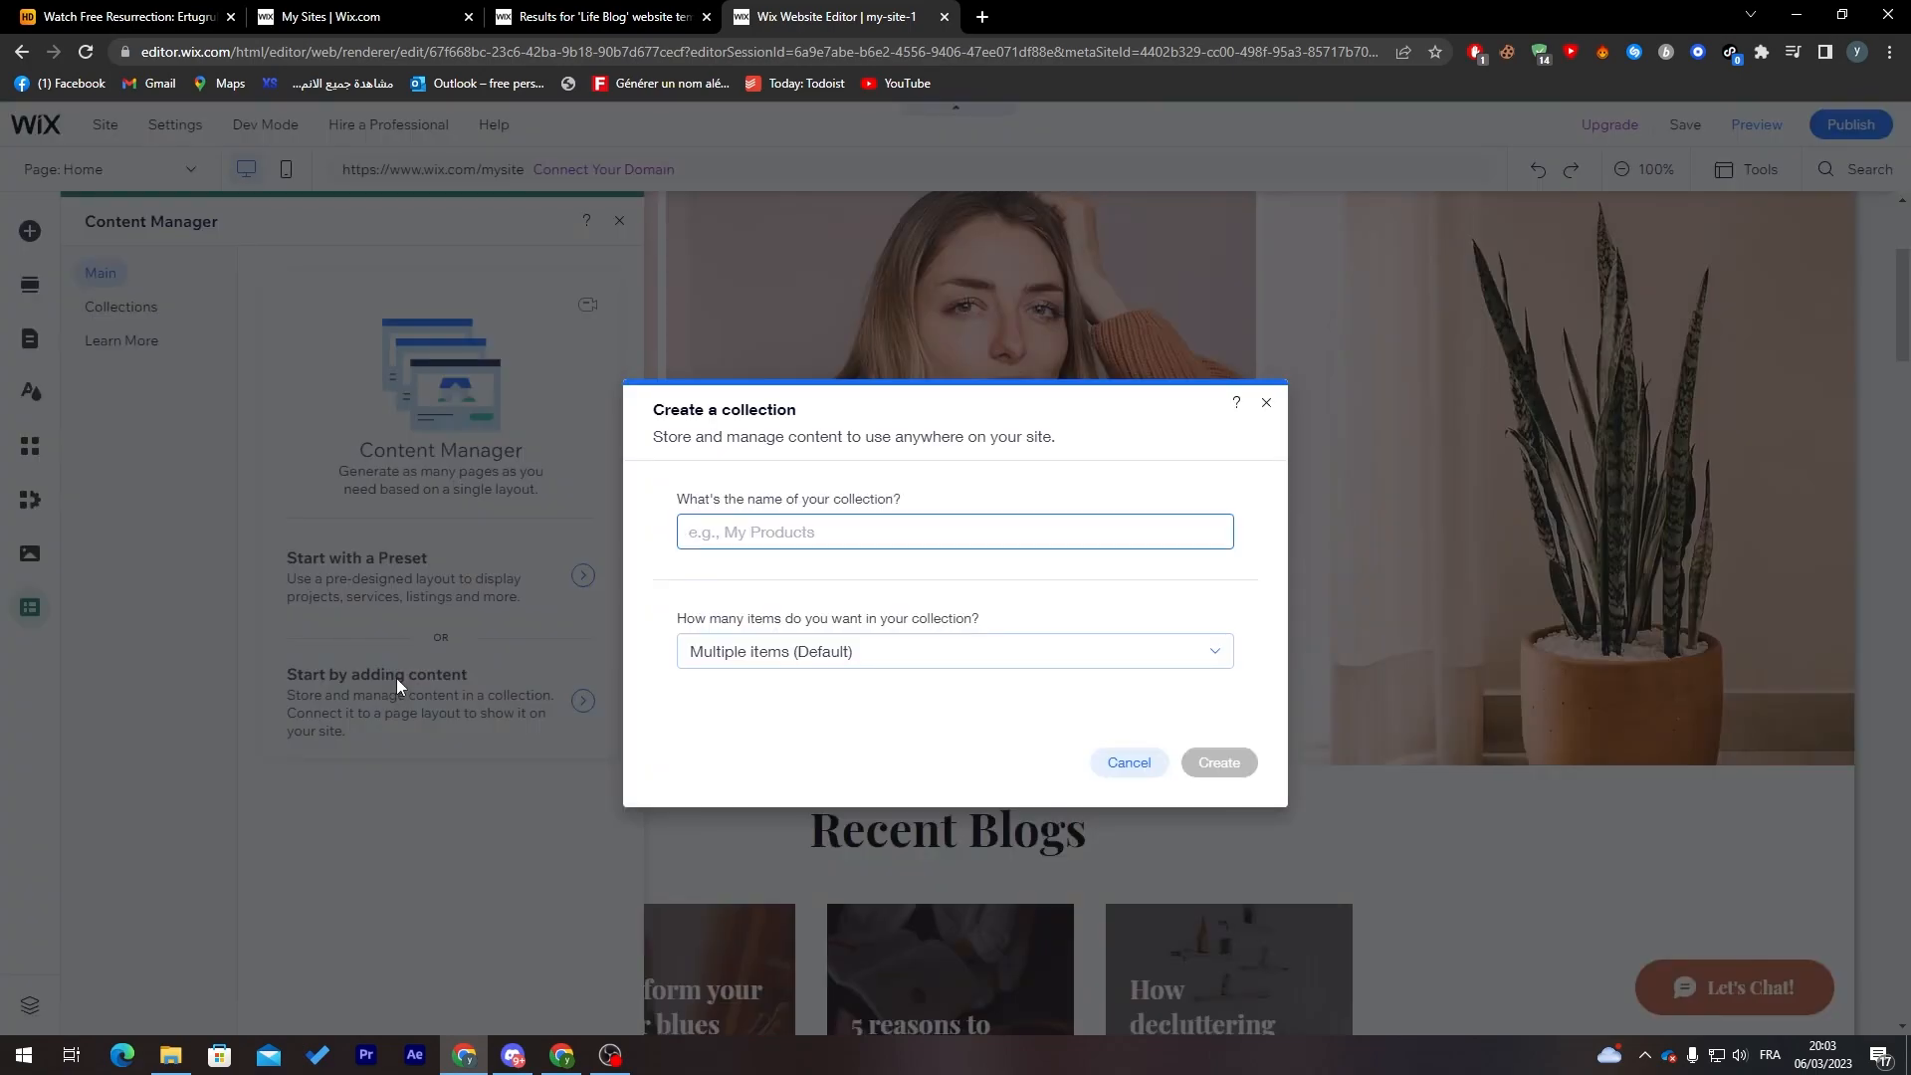
{"action": "left_click", "coordinate": [1045, 655]}
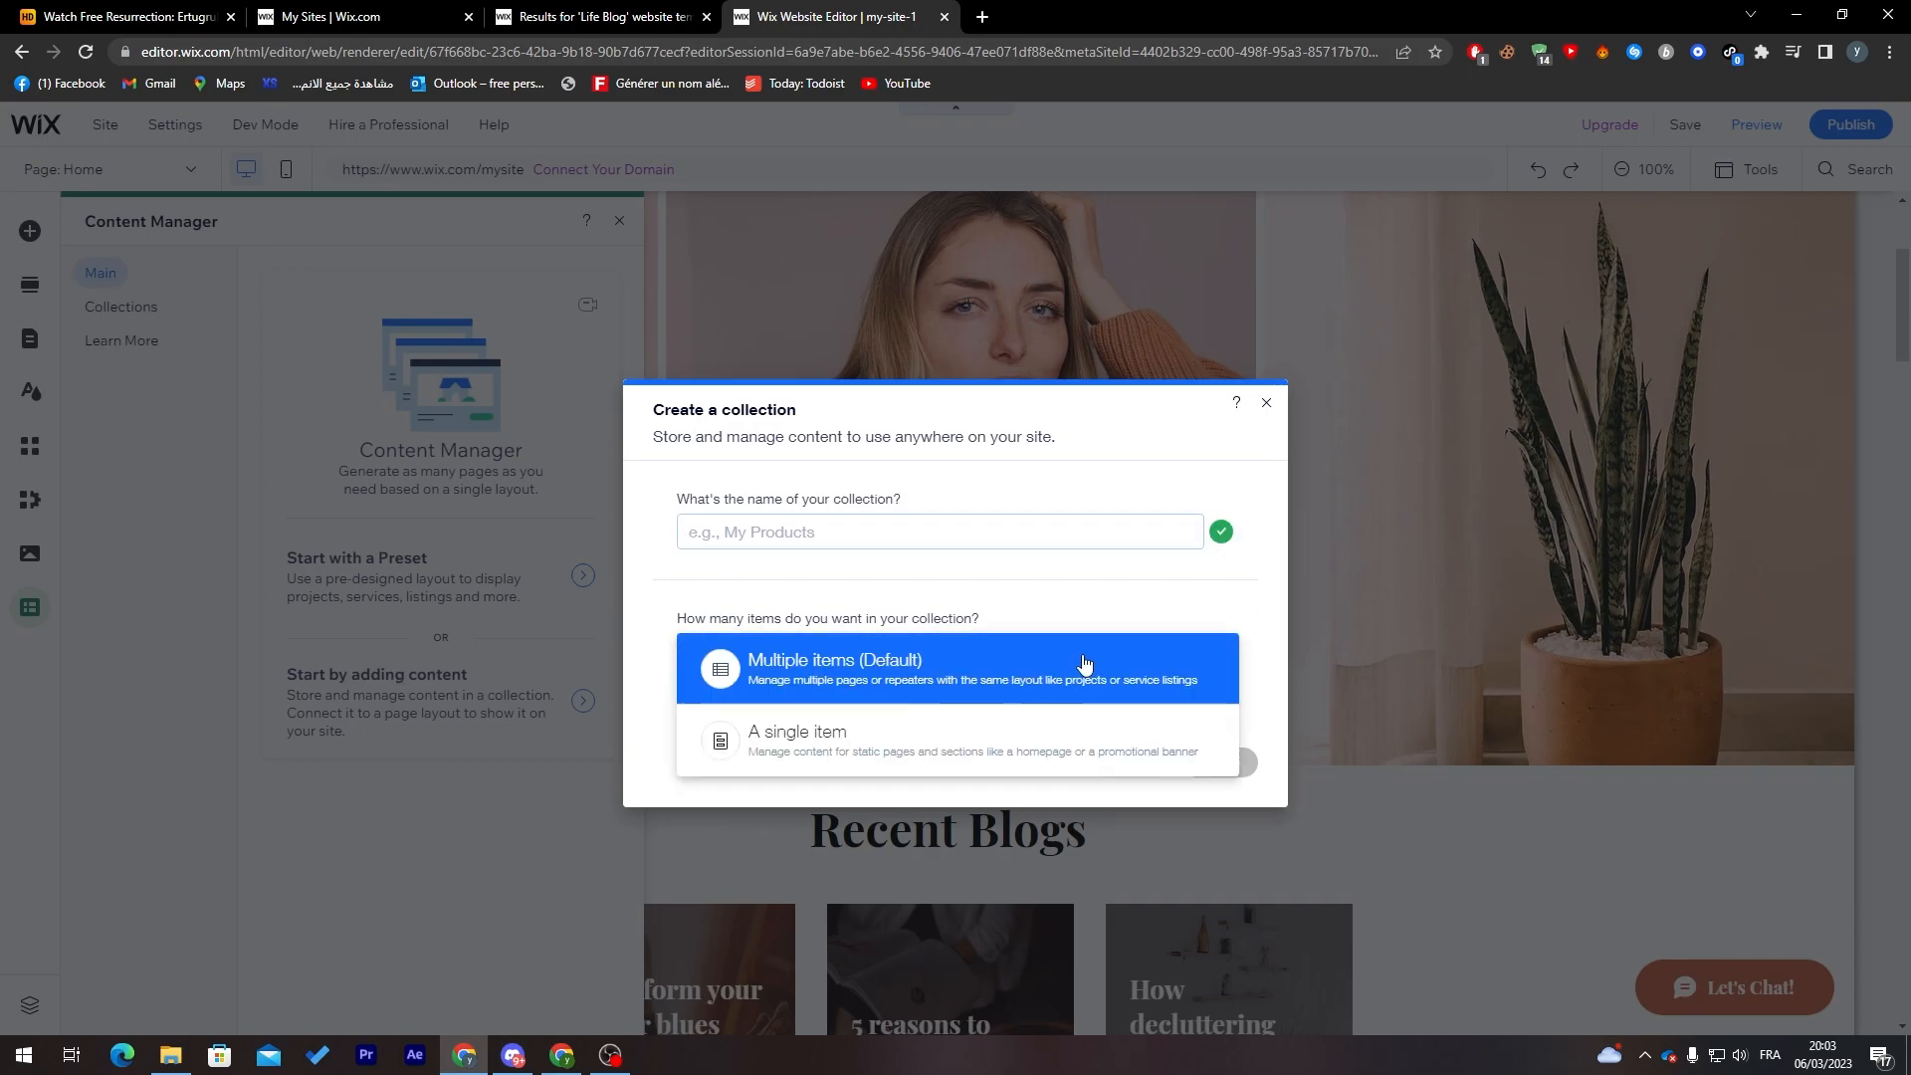
{"action": "left_click", "coordinate": [801, 735]}
{"action": "left_click", "coordinate": [1267, 404]}
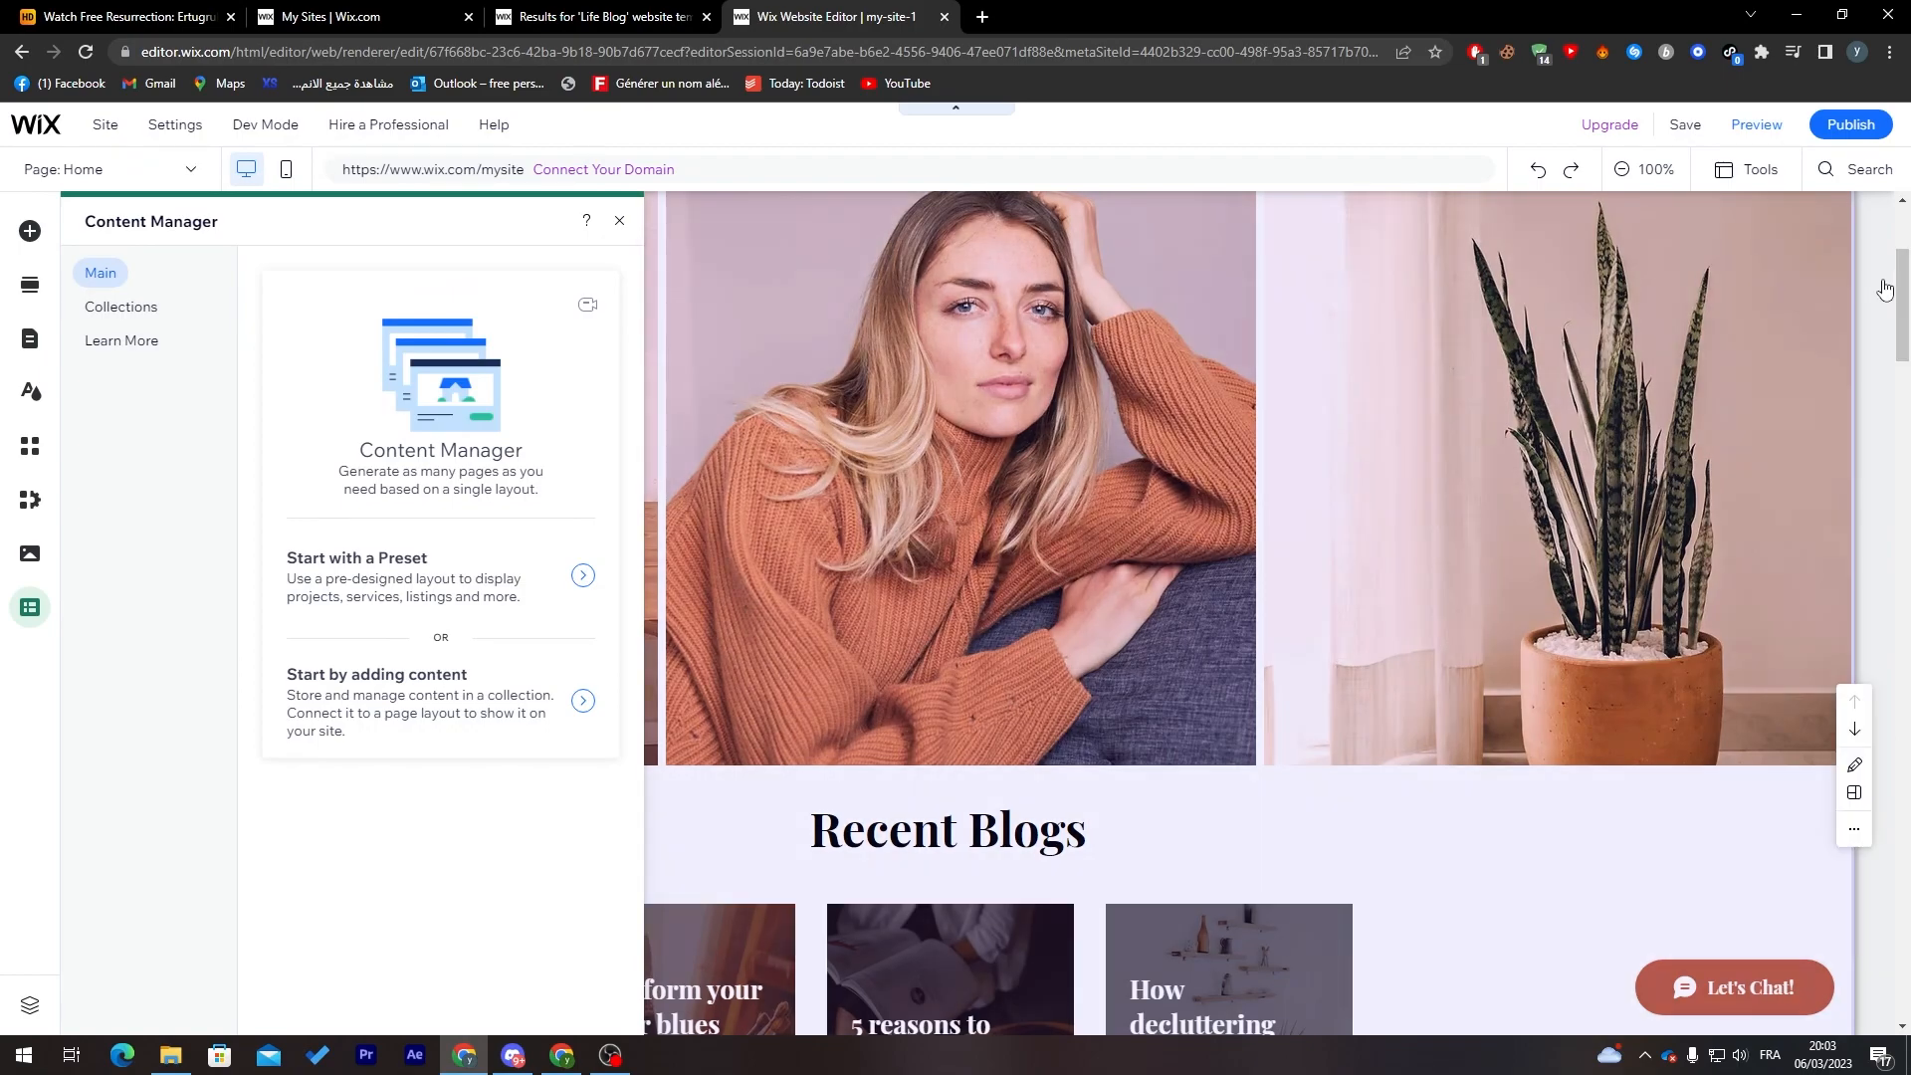
{"action": "left_click", "coordinate": [619, 220]}
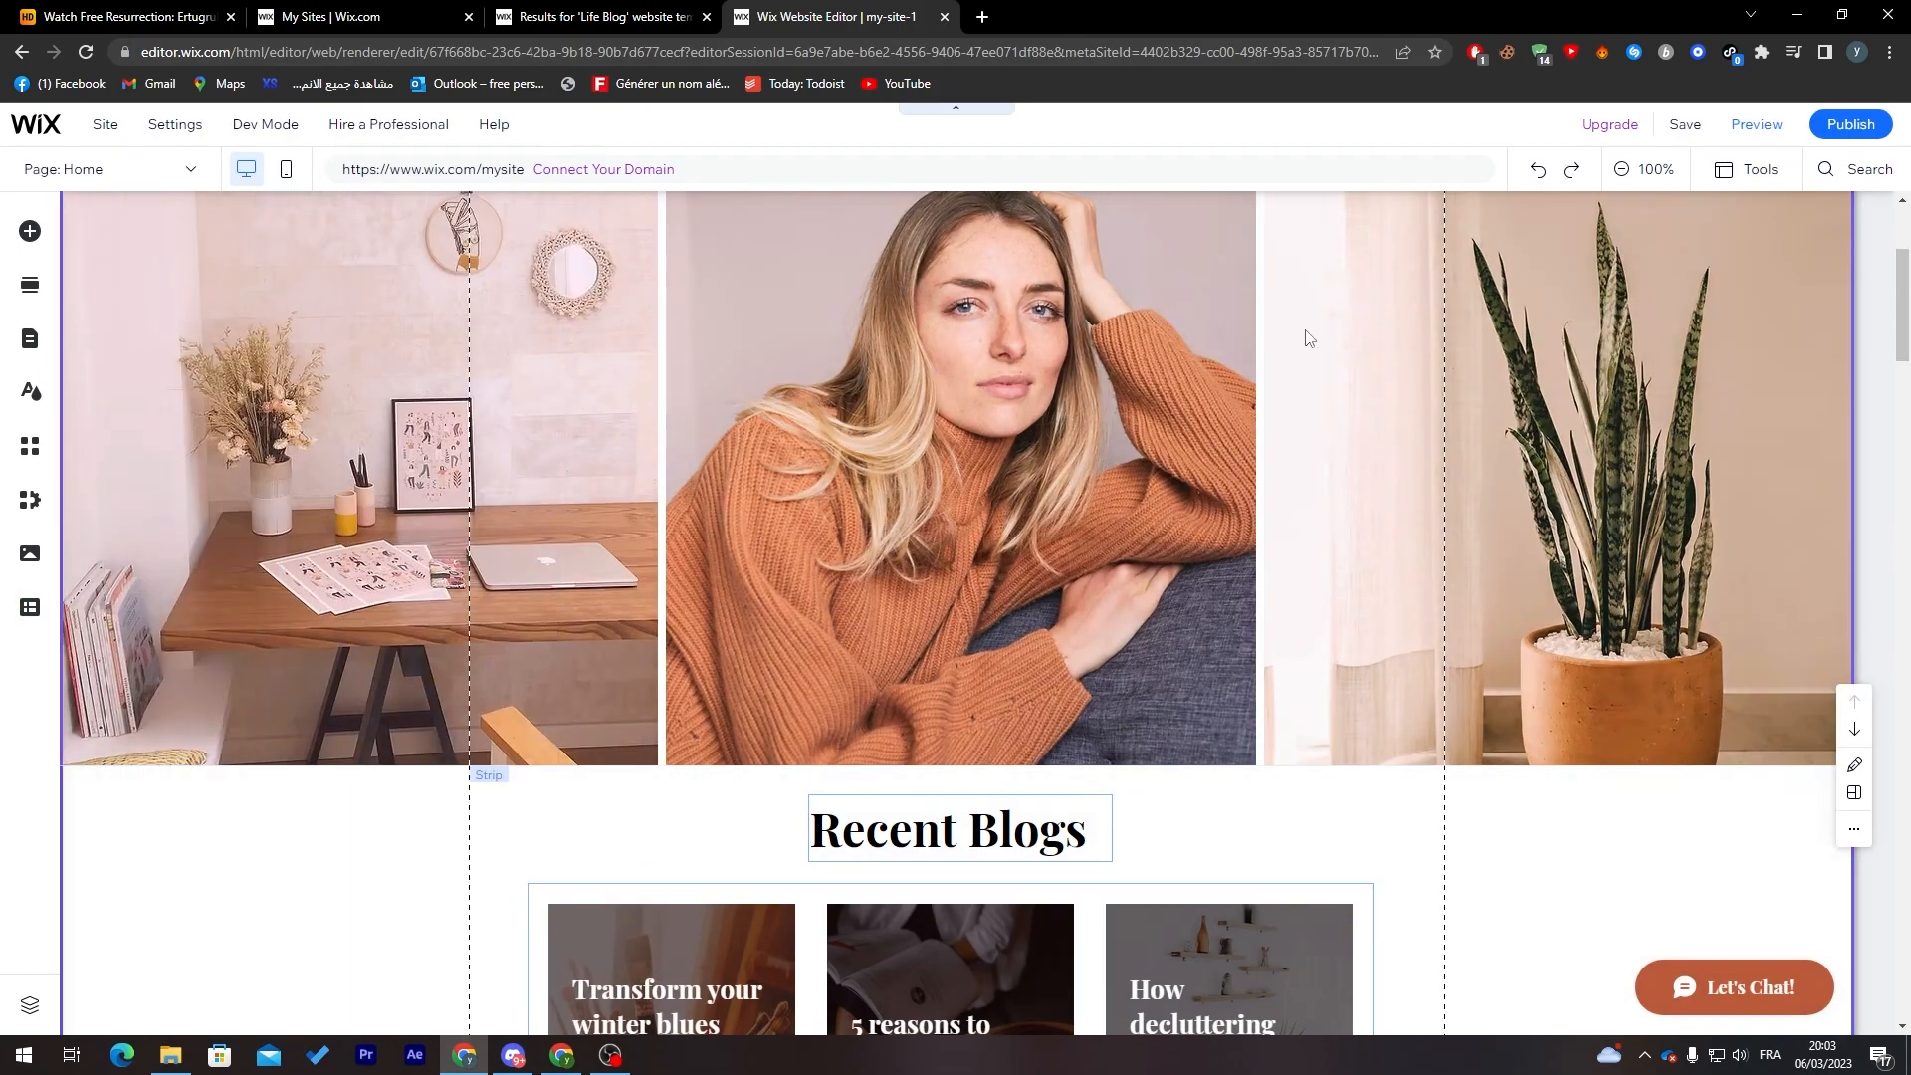
{"action": "scroll", "coordinate": [1903, 289], "scroll_direction": "up", "scroll_amount": 3}
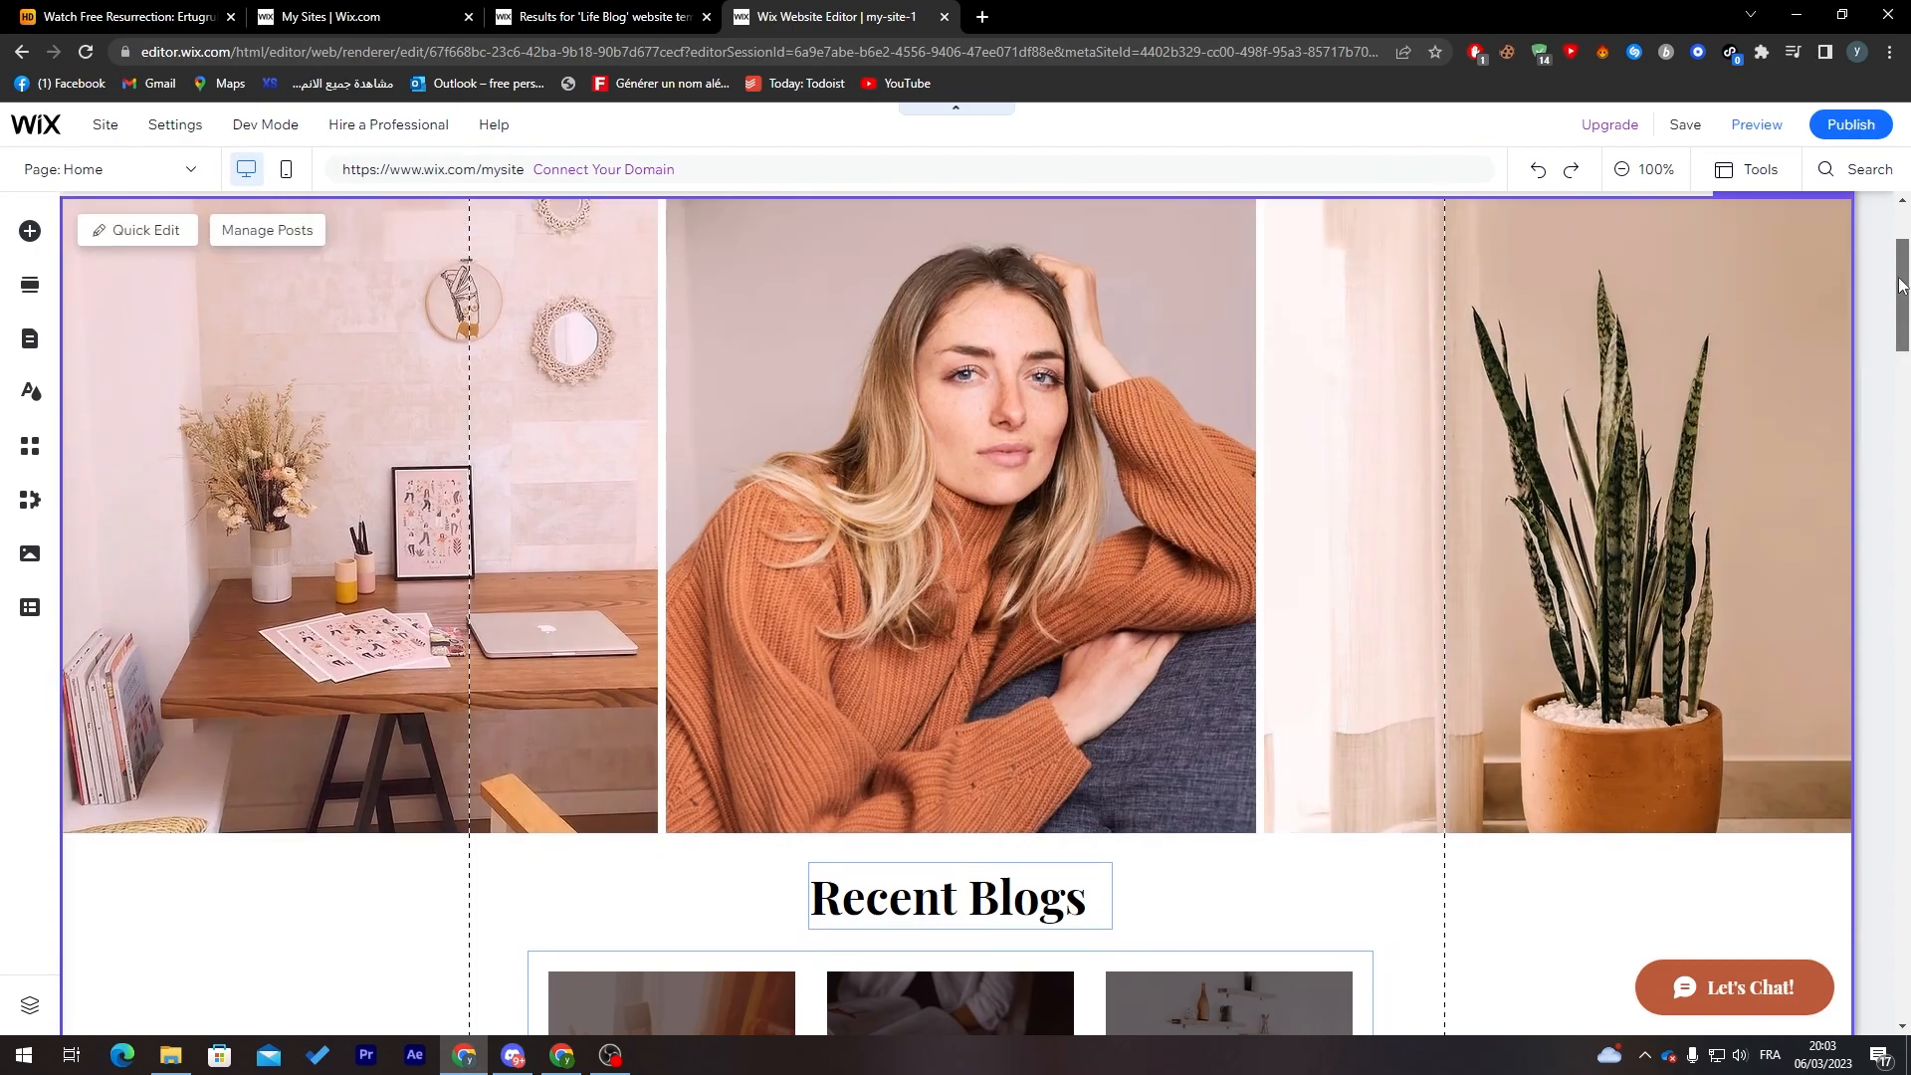